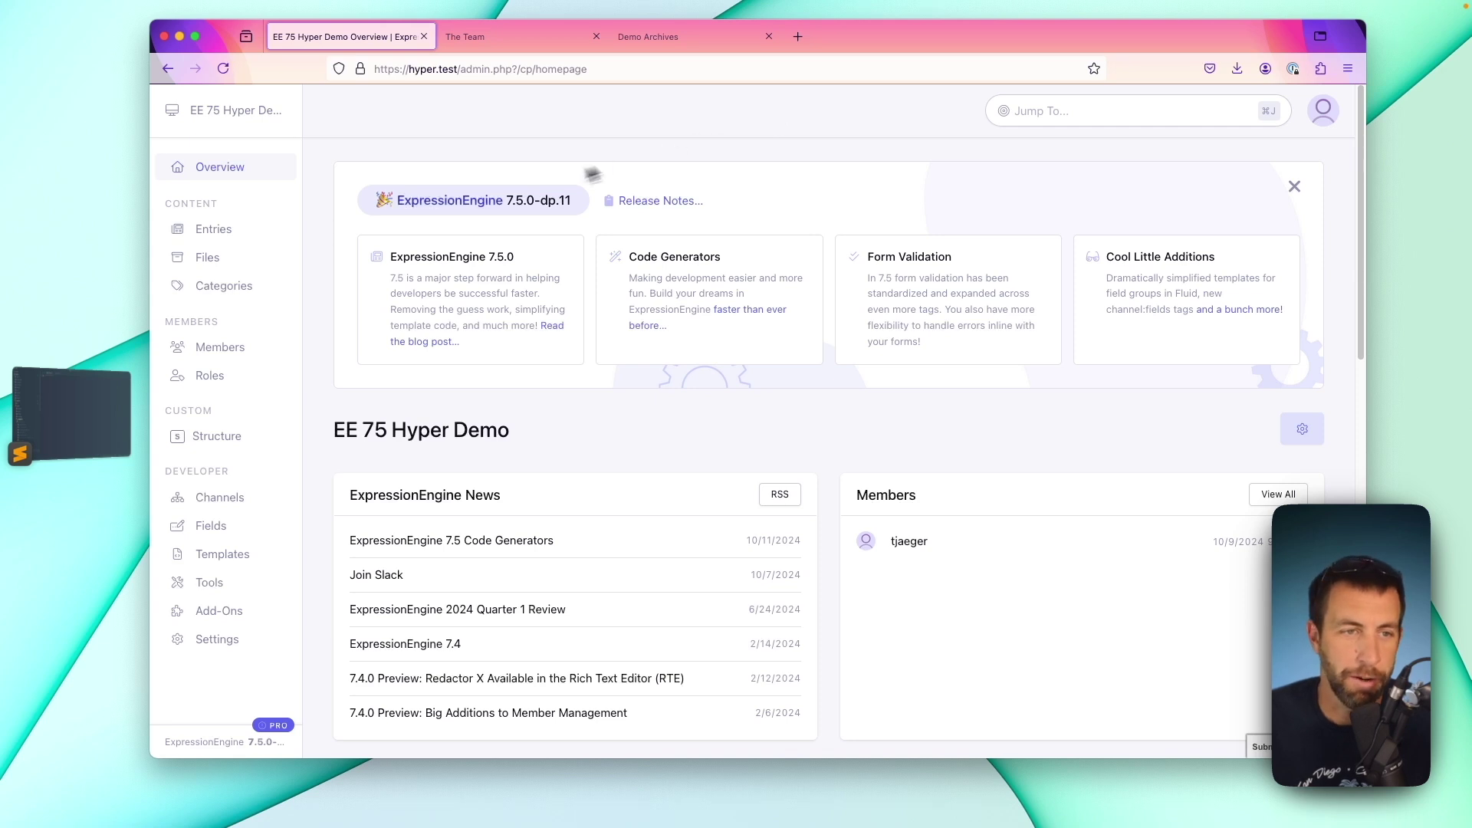
Open The Team entry in the Demo channel and copy its {photo_grid} template code.
mouse_move(237, 237)
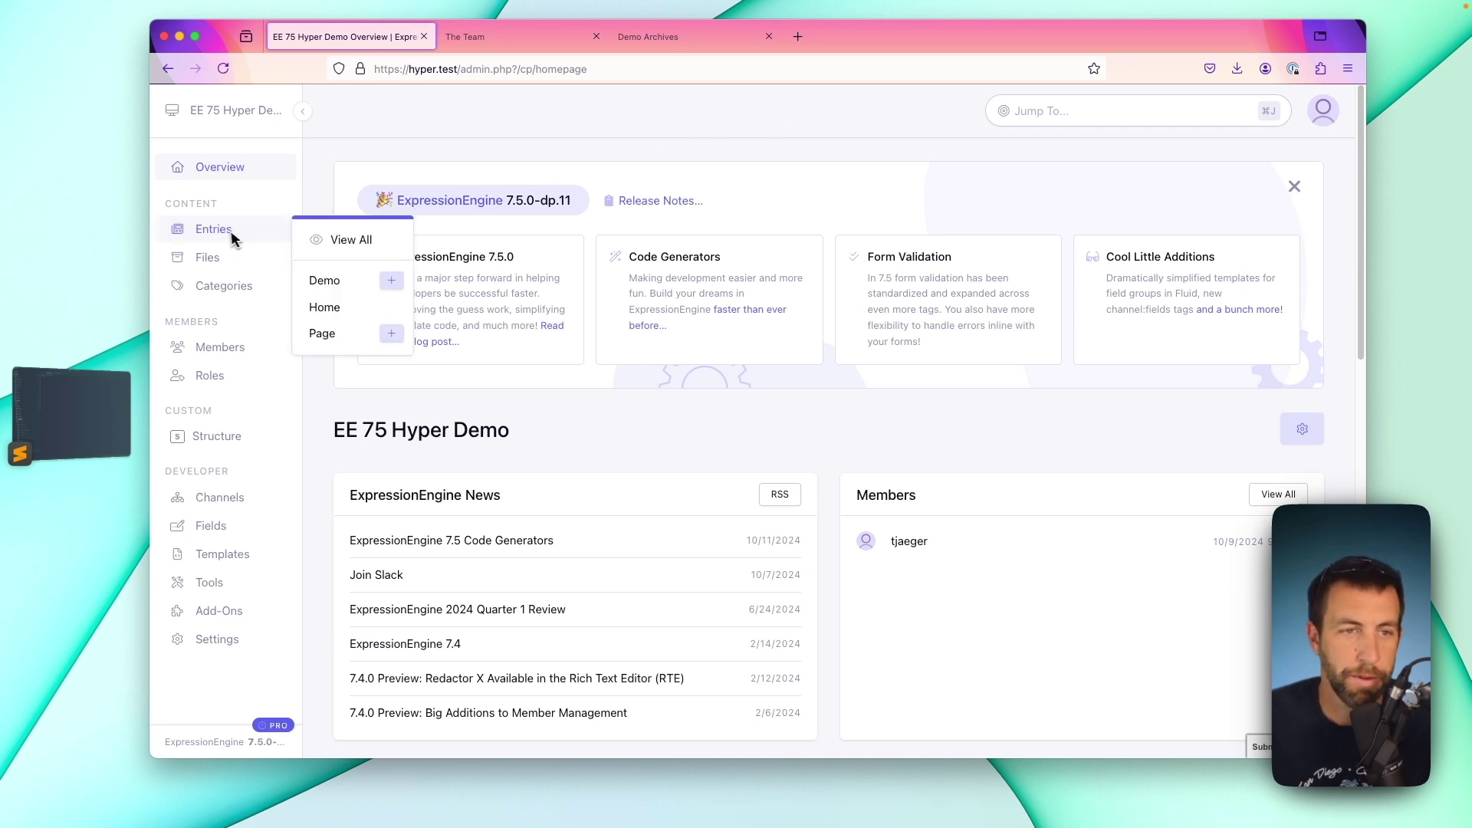
click(338, 284)
click(420, 354)
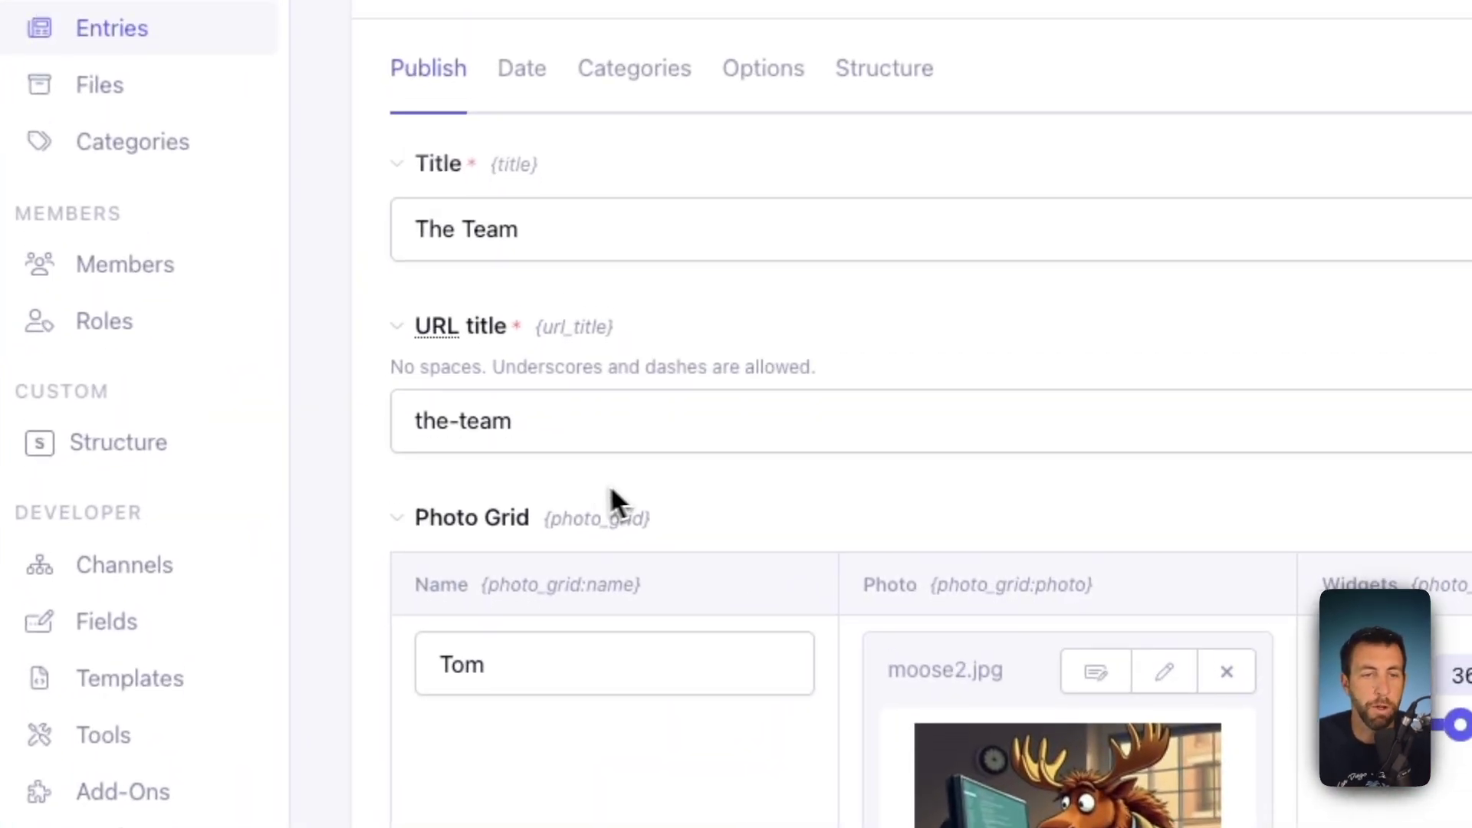
click(630, 540)
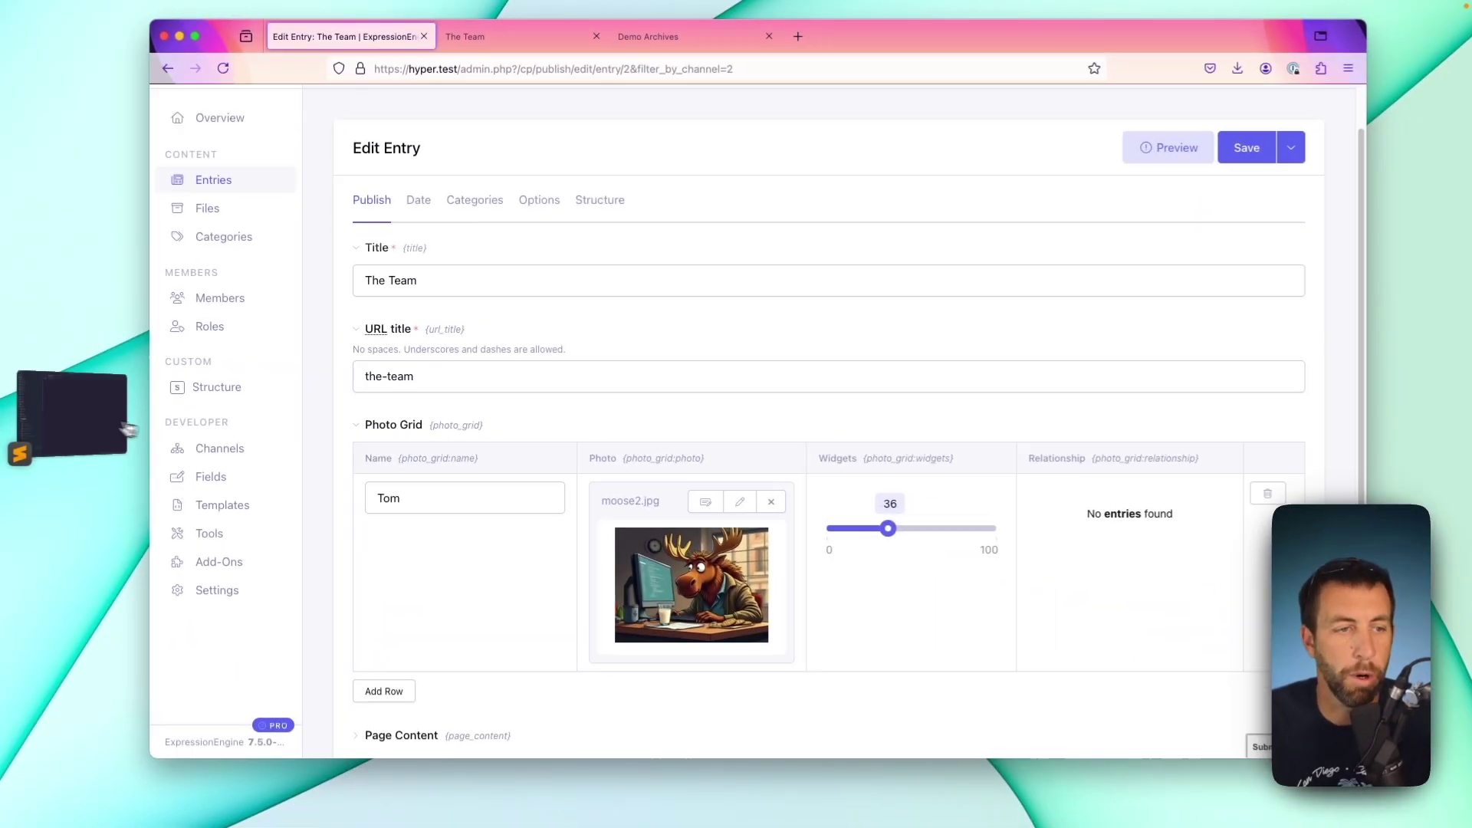
click(99, 418)
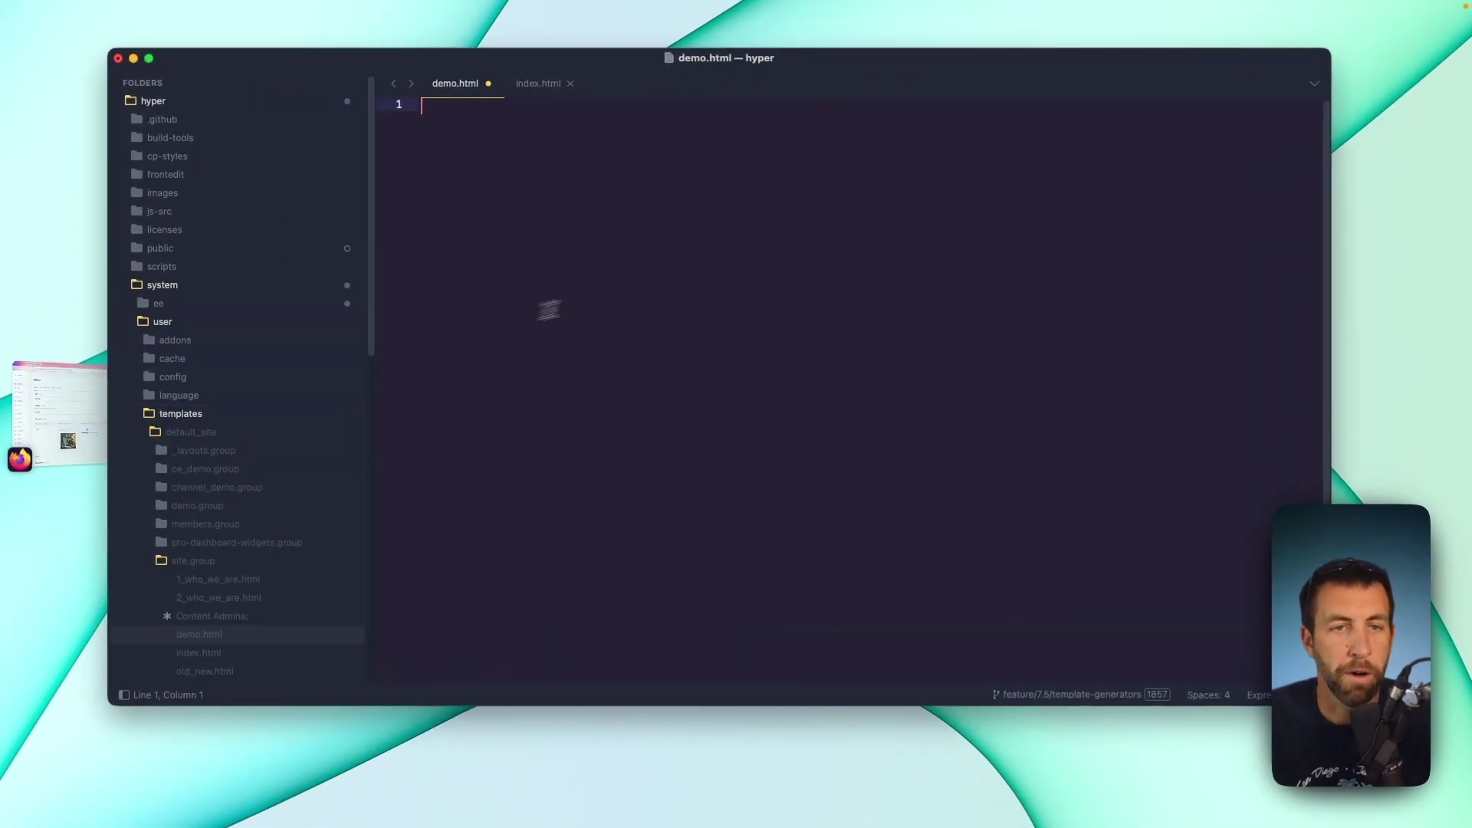
Paste the 24-line {photo_grid} loop into demo.html, then return to The Team entry.
key(super+v)
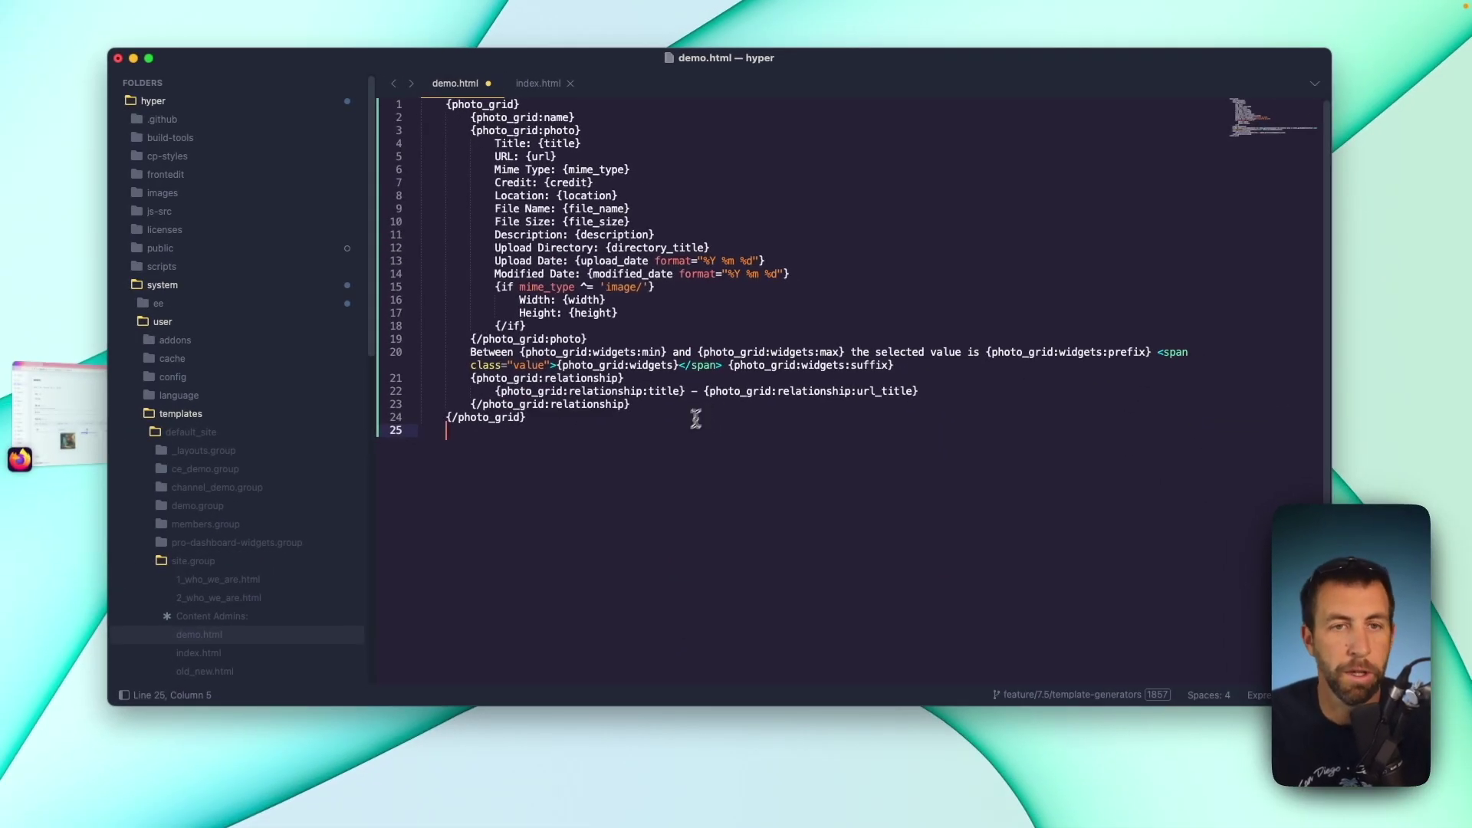
key(super+Tab)
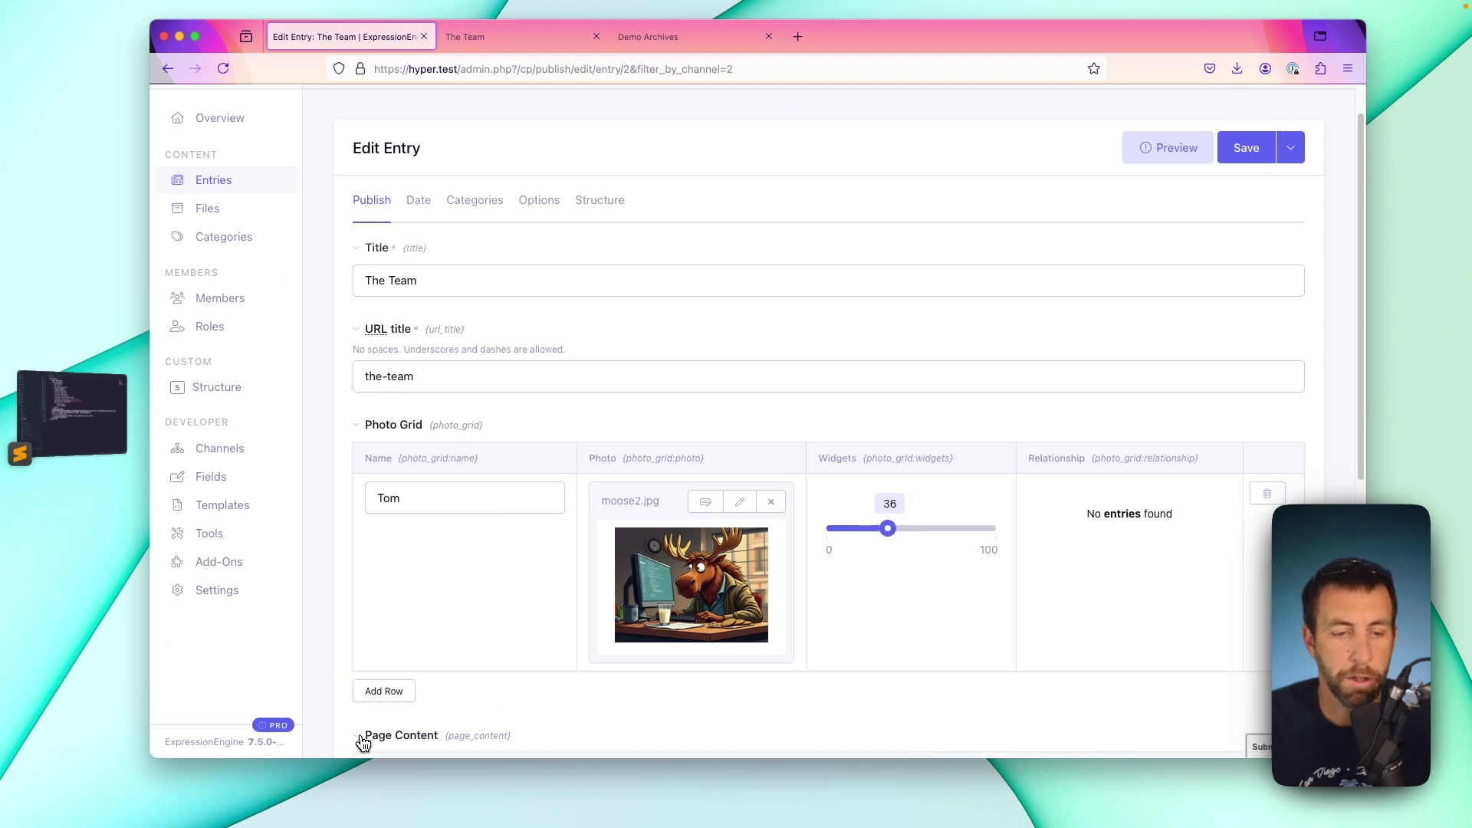
Replace demo.html's contents with the 62-line {page_content} template copied from the entry.
scroll(362, 743, down, 5)
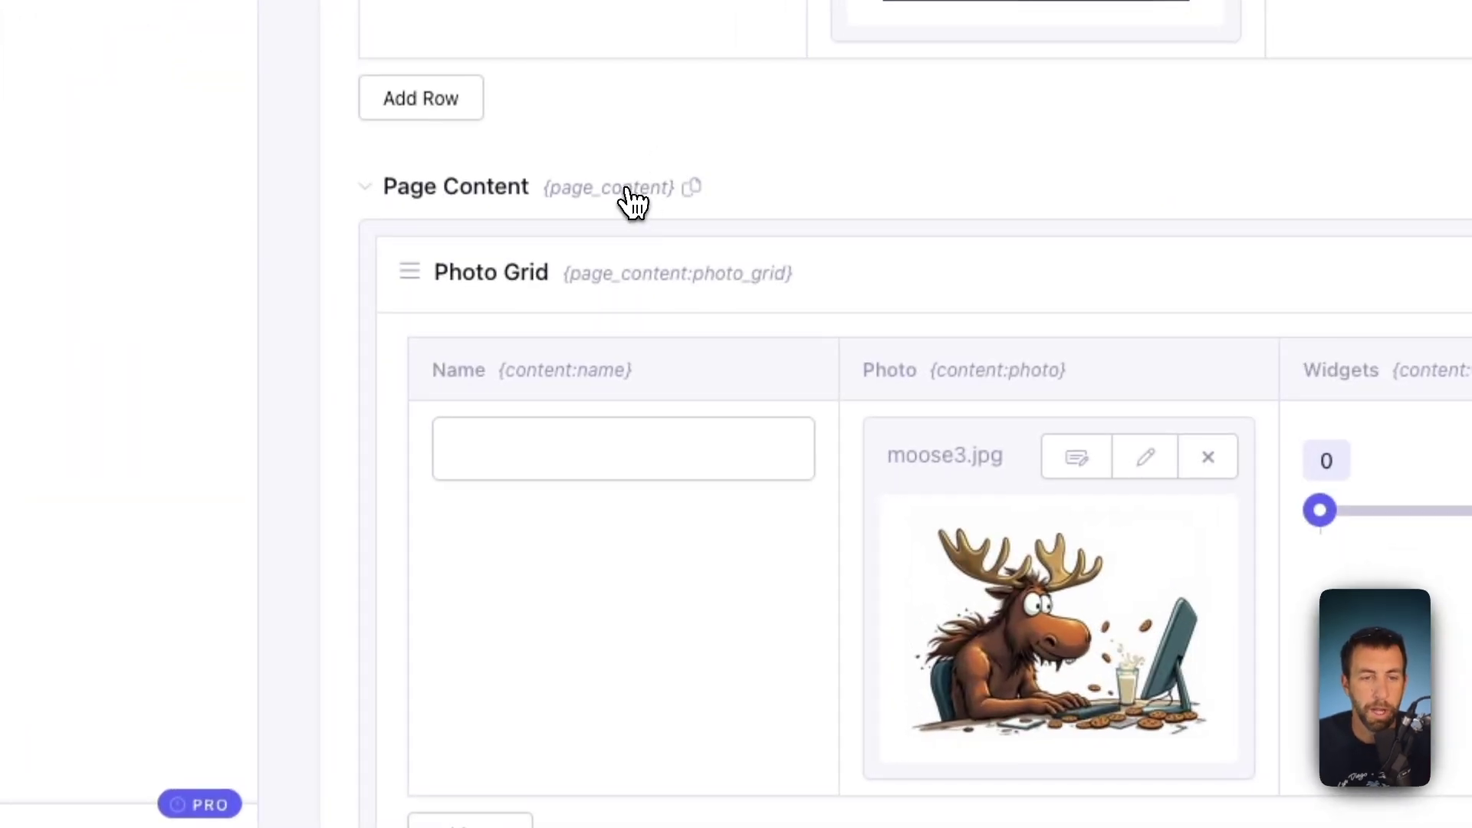
click(630, 192)
key(super+Tab)
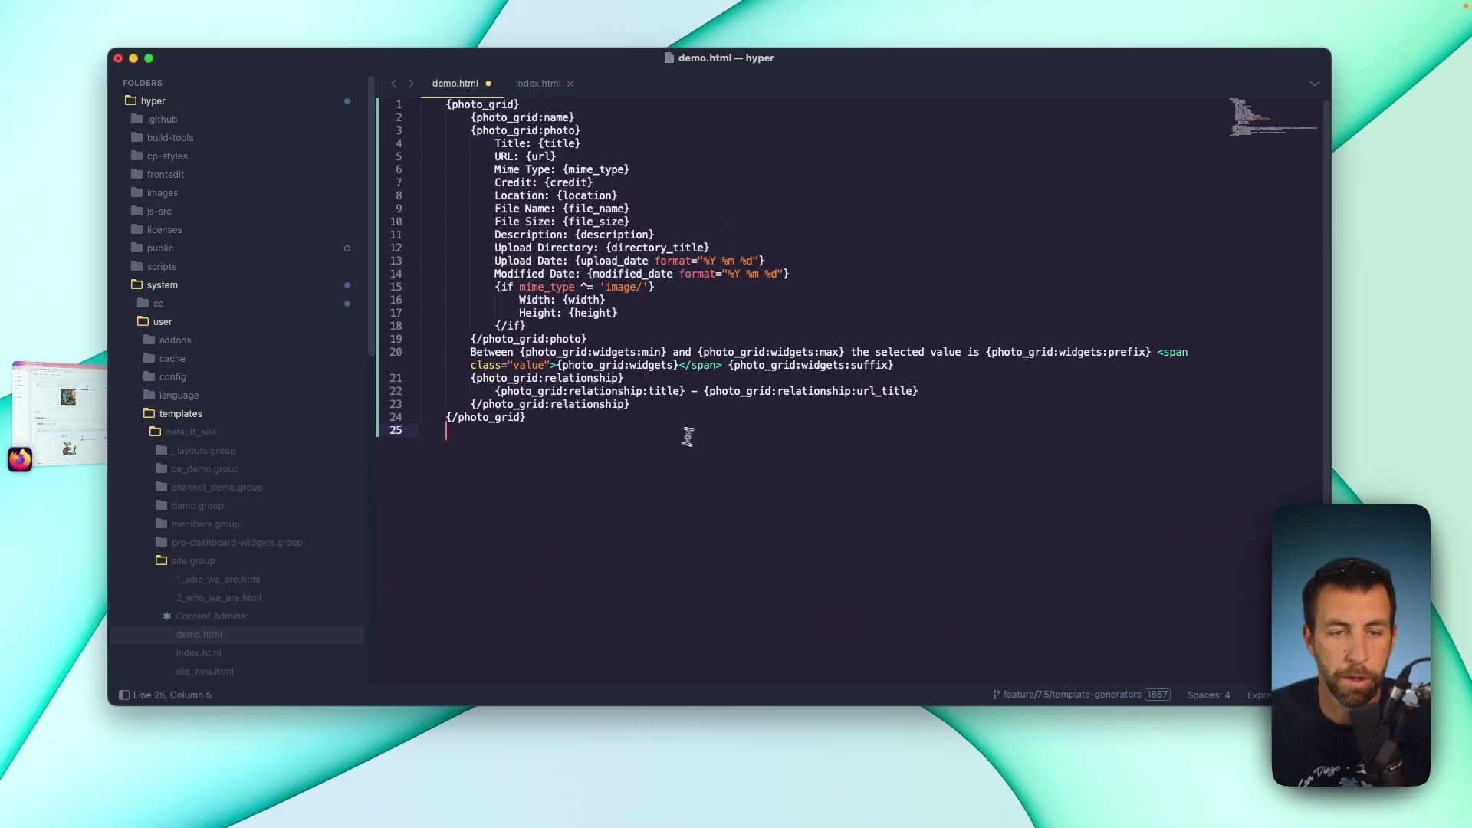
key(super+a)
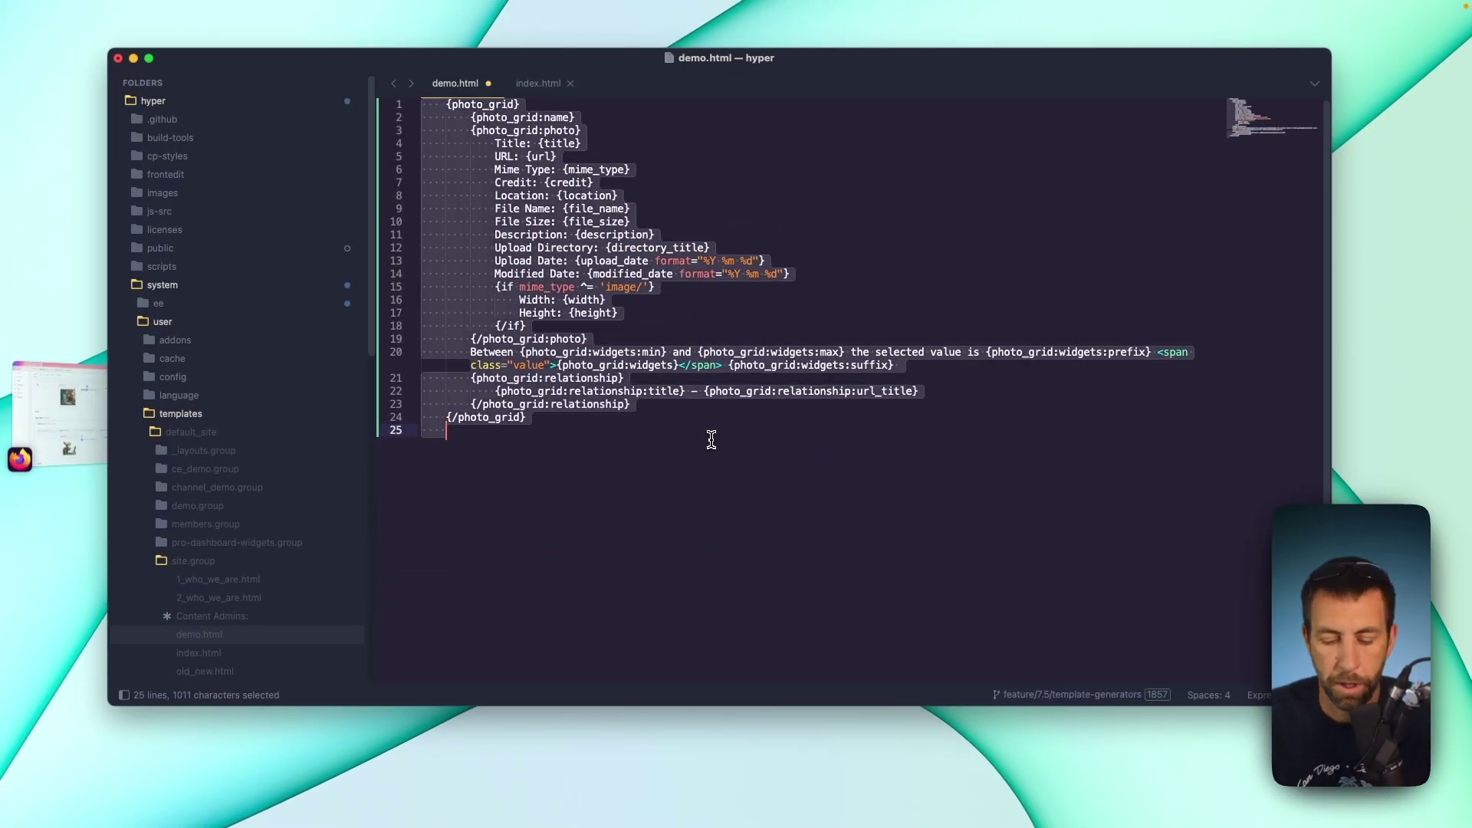
key(super+v)
scroll(550, 447, up, 6)
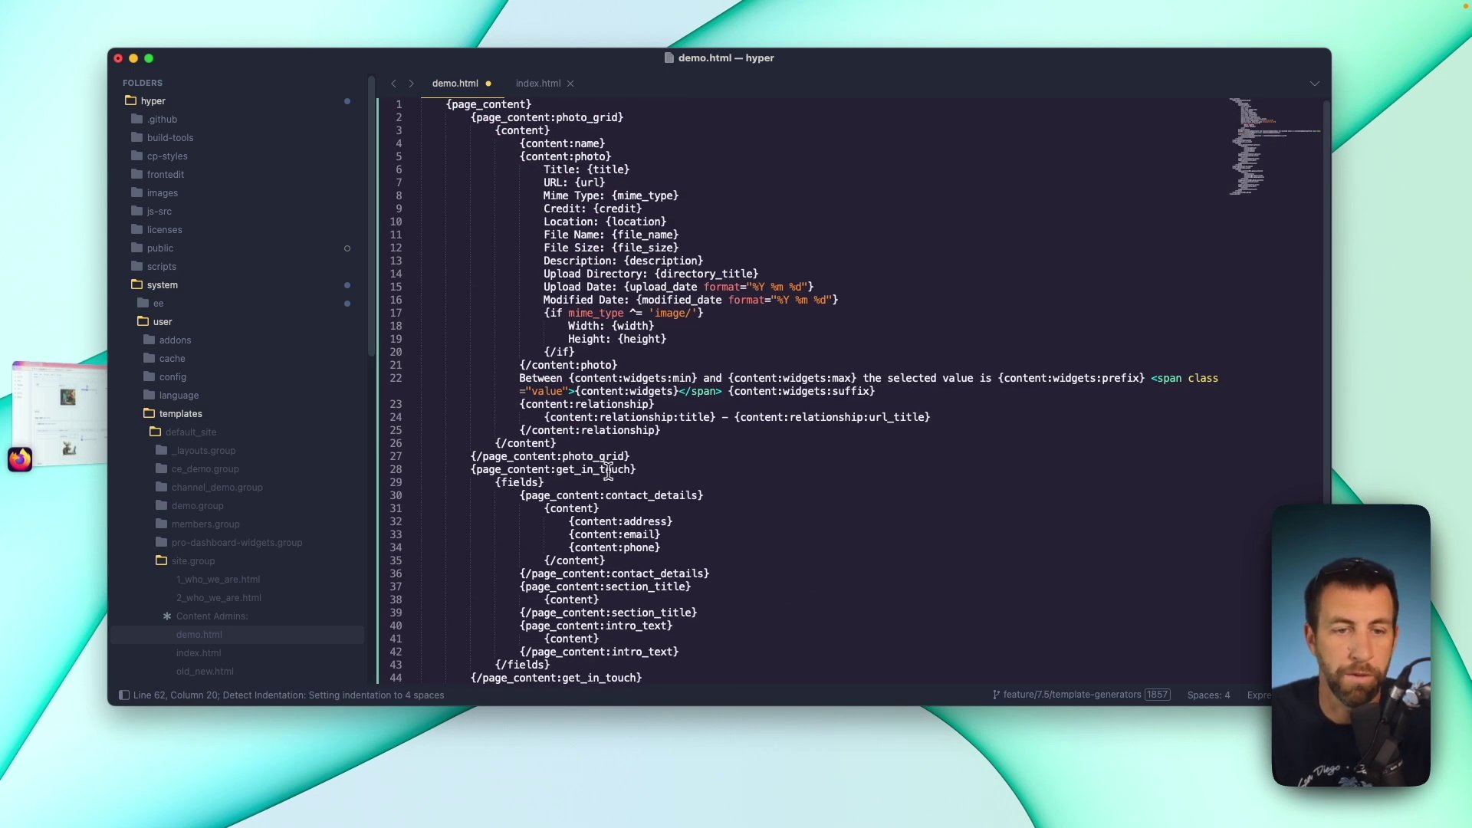
key(super+Tab)
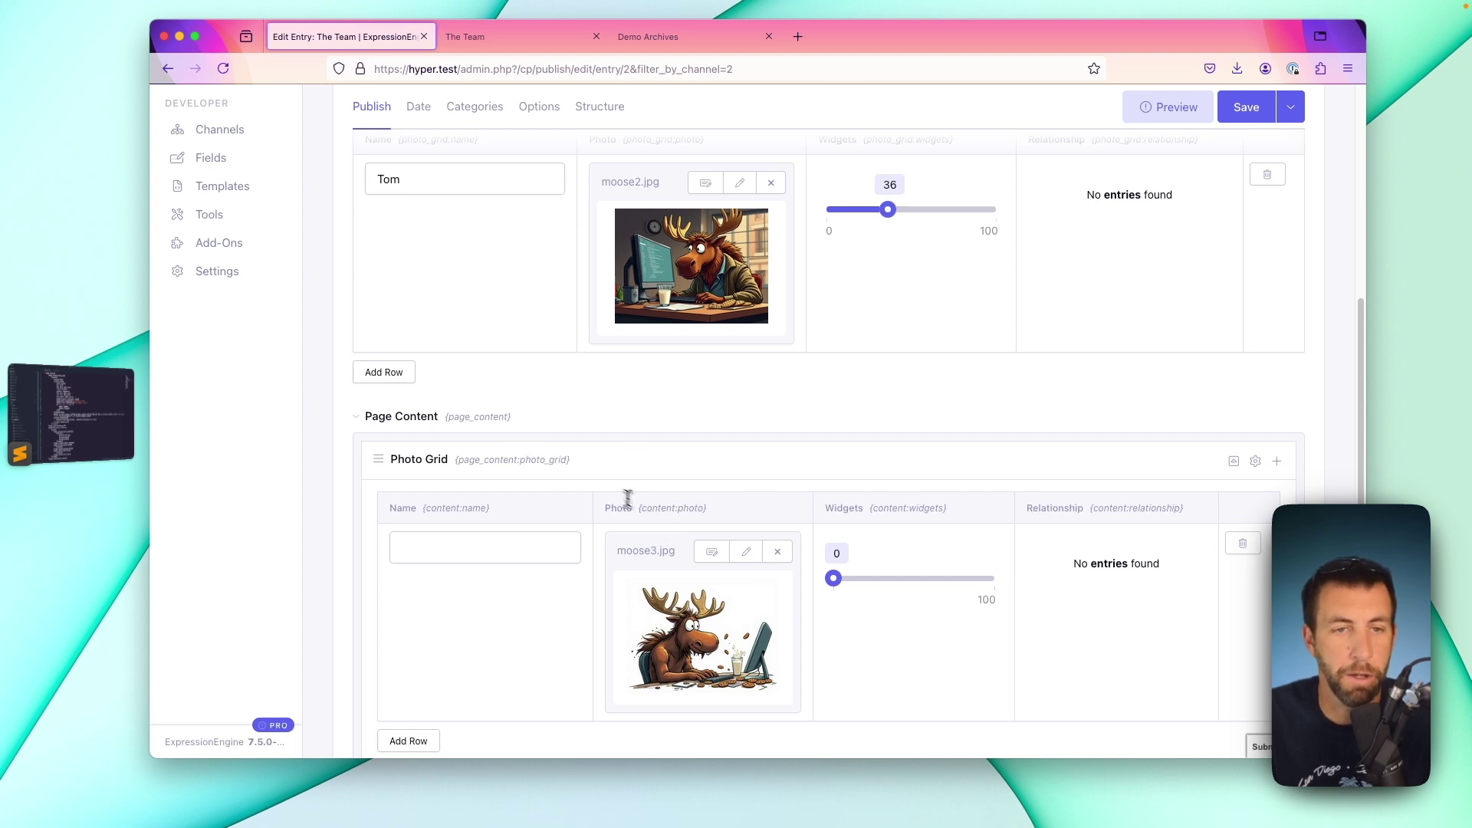
scroll(627, 500, up, 5)
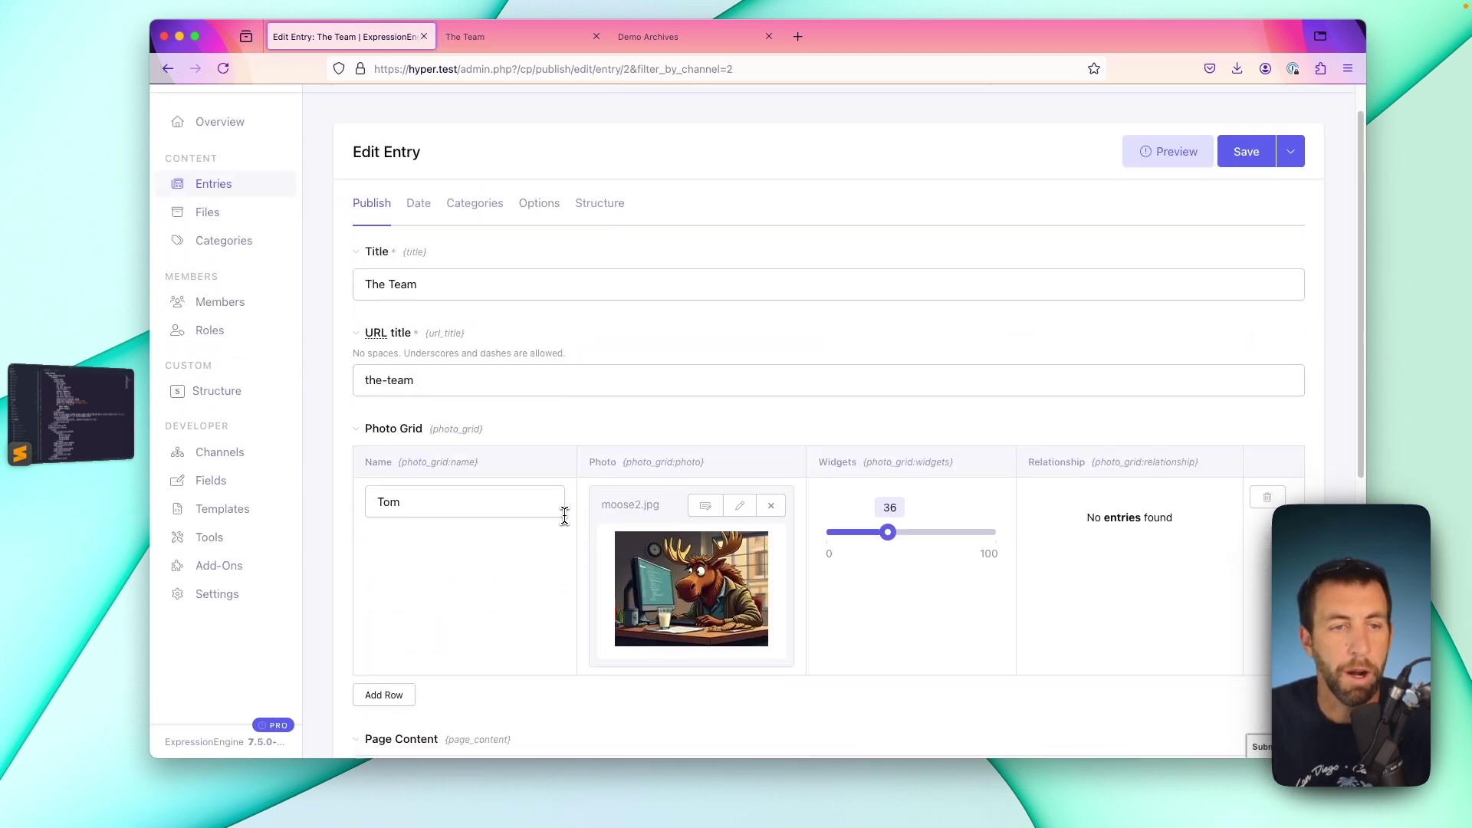
scroll(564, 516, up, 1)
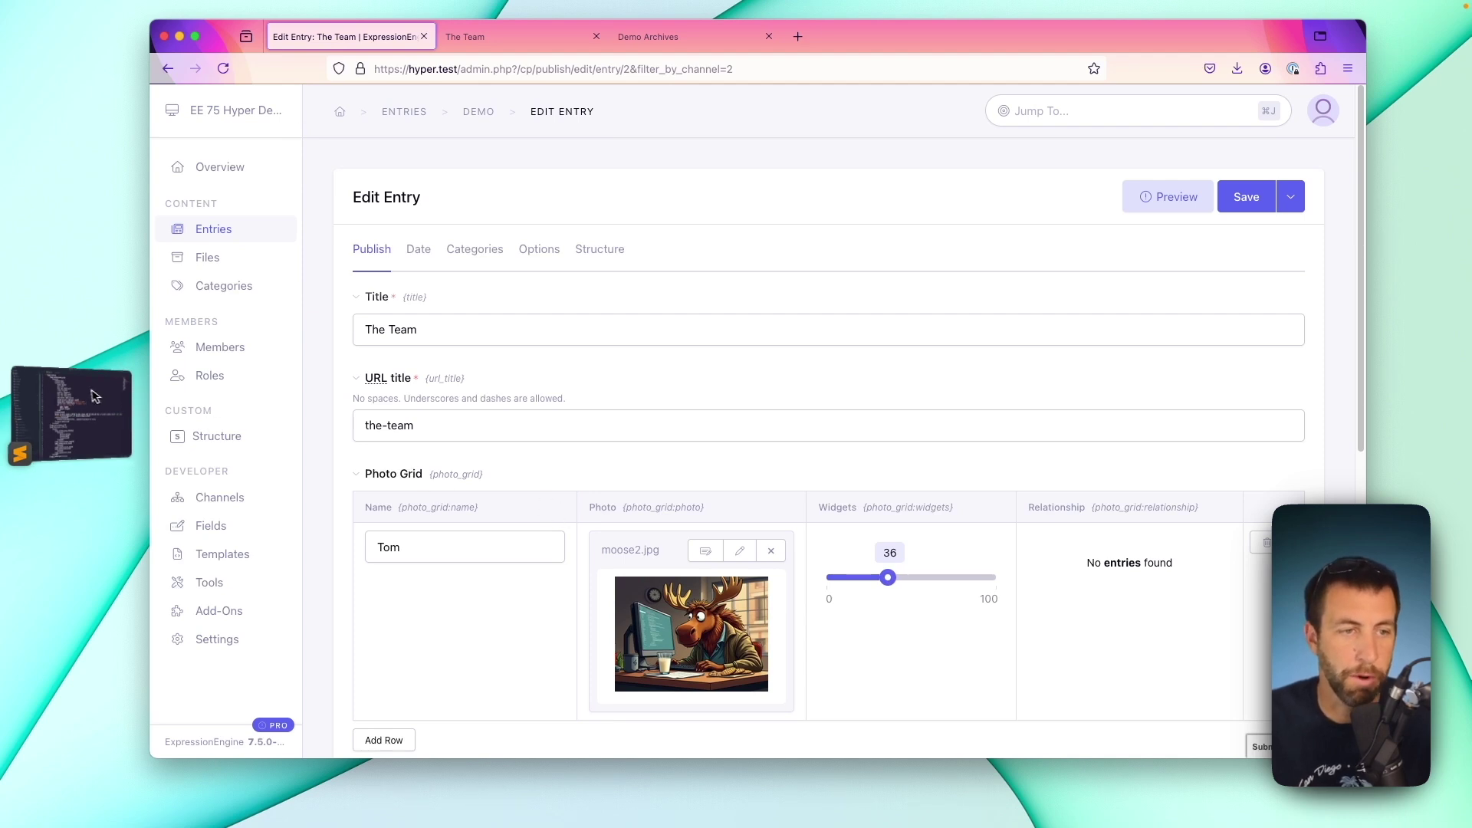
click(70, 414)
Review demo.html, then bring up the Channels list showing Demo, Home and Page.
scroll(724, 365, down, 6)
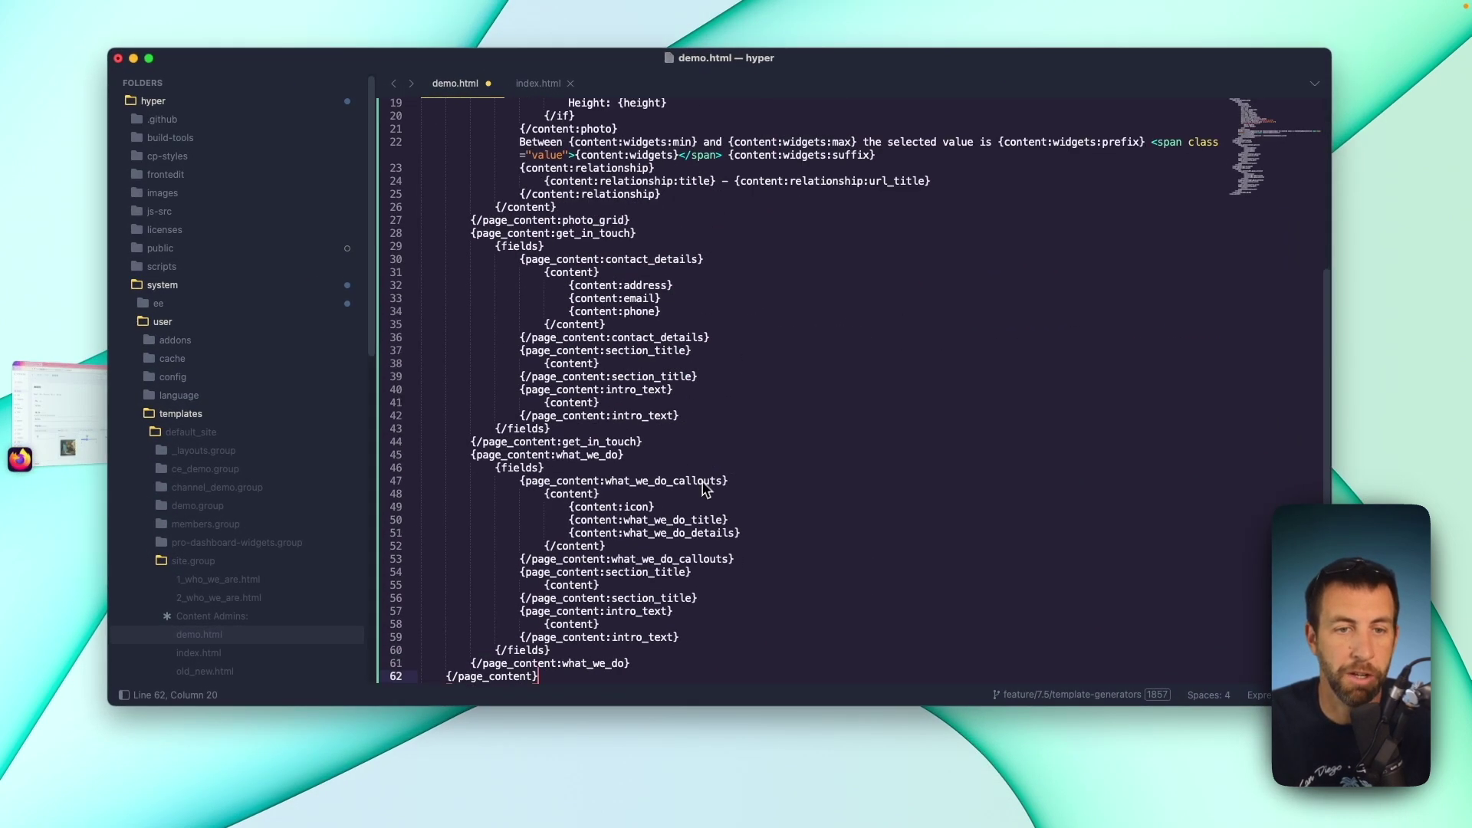
scroll(728, 491, up, 6)
key(super+Tab)
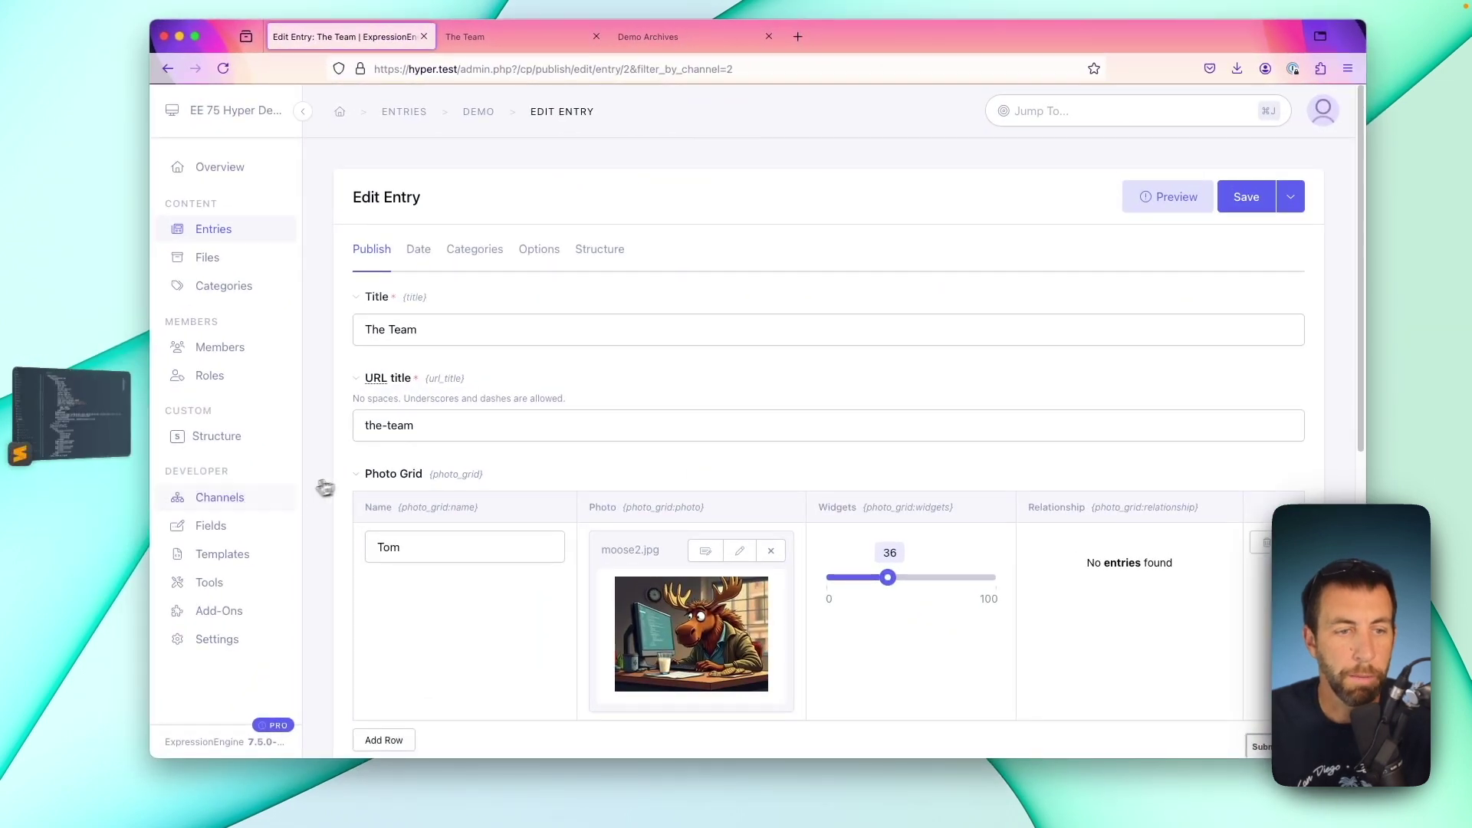
click(238, 500)
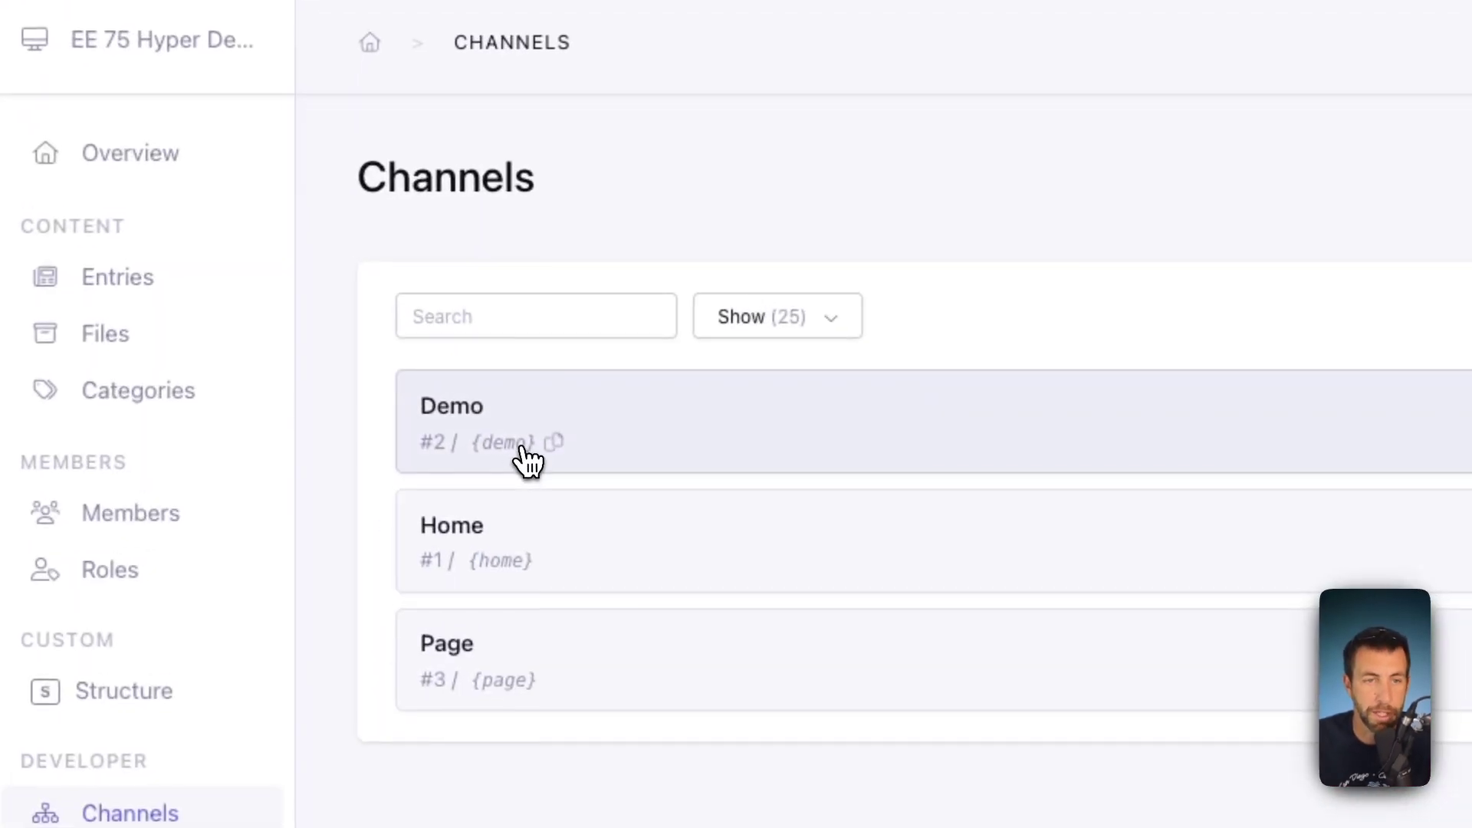
Check that demo.html's channel entries tag uses channel="demo" with dynamic="no".
key(super+Tab)
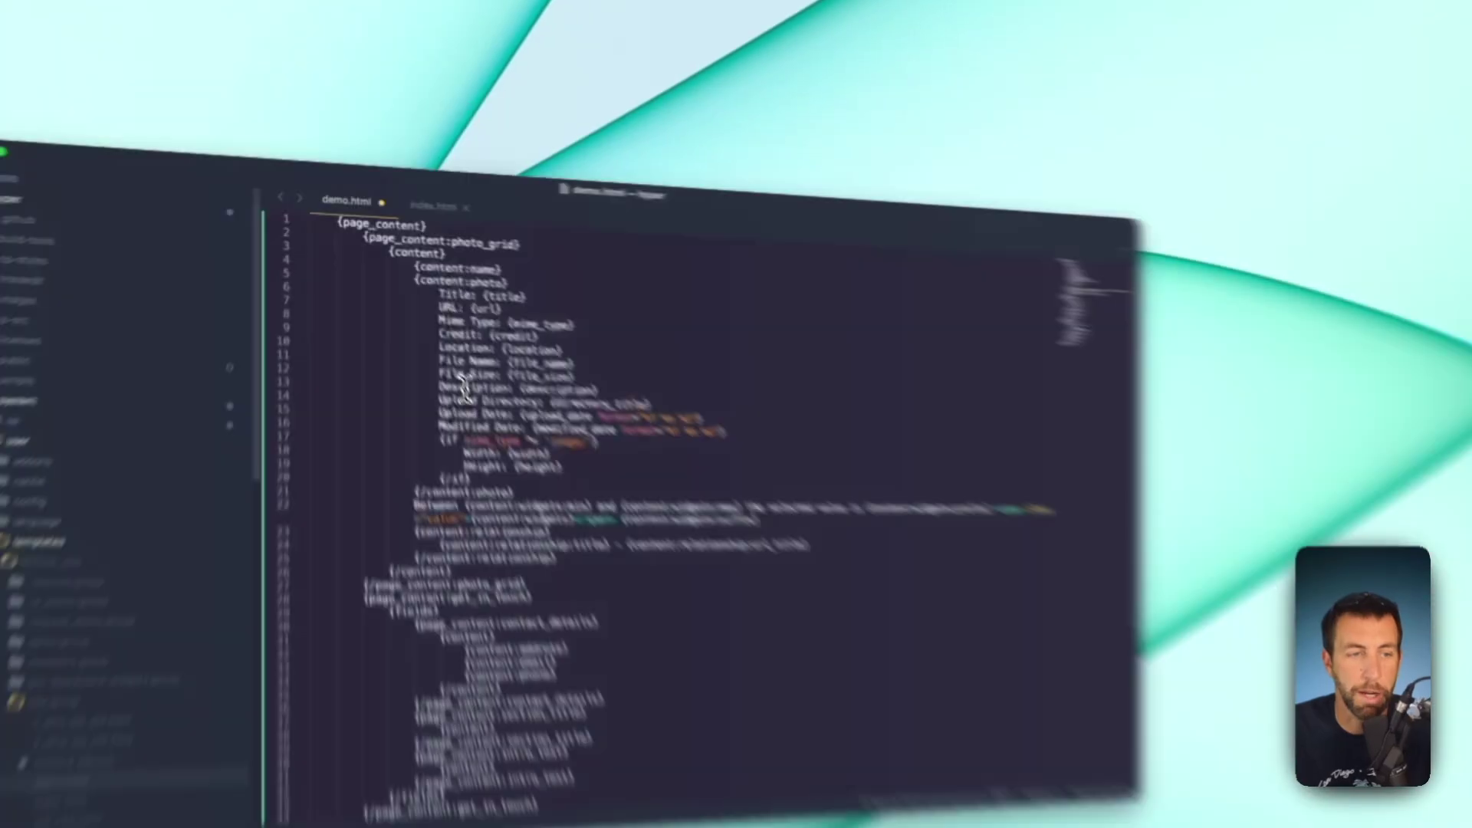
scroll(623, 375, down, 5)
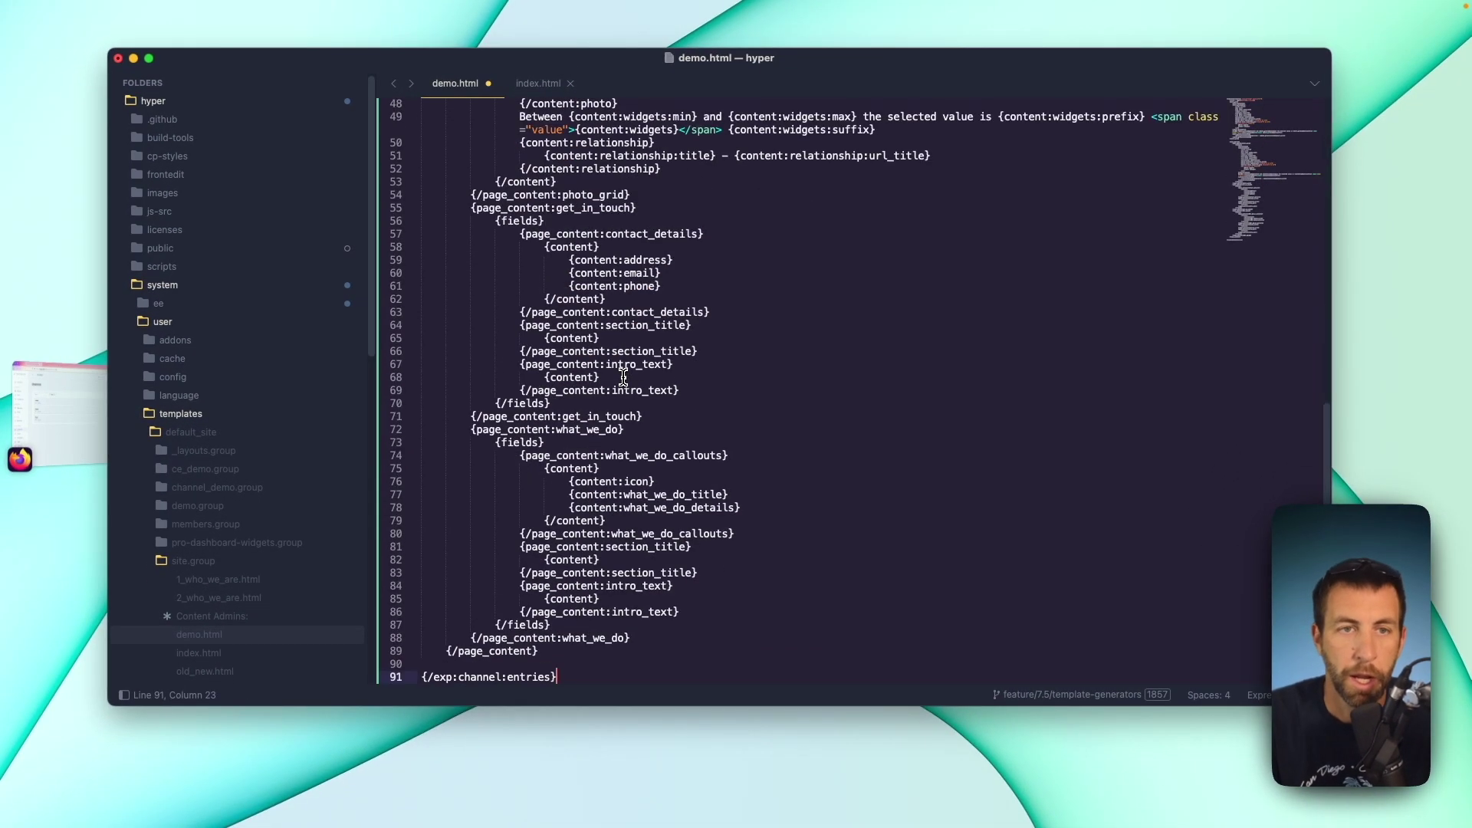
scroll(623, 375, up, 10)
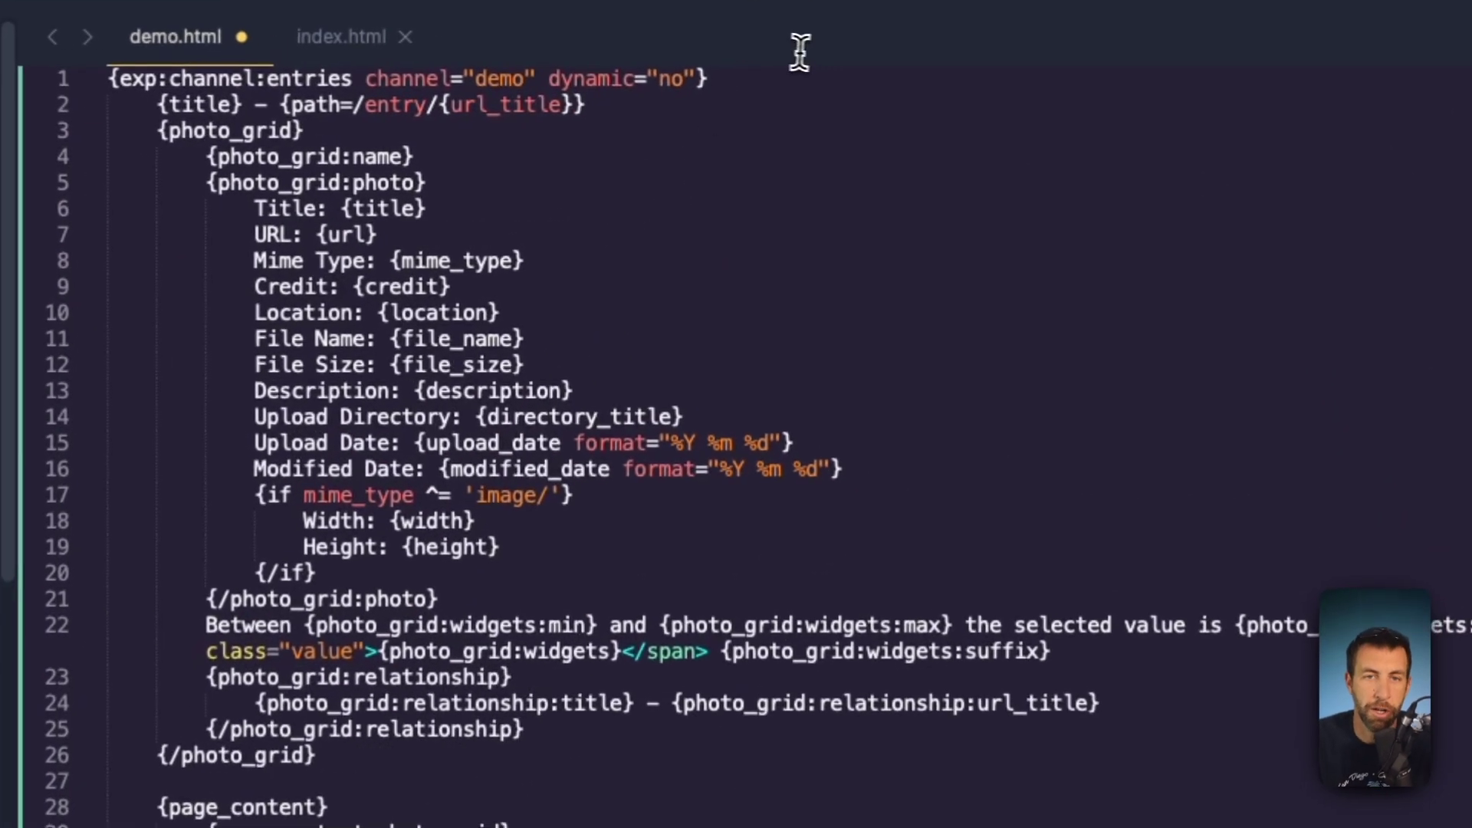
click(807, 74)
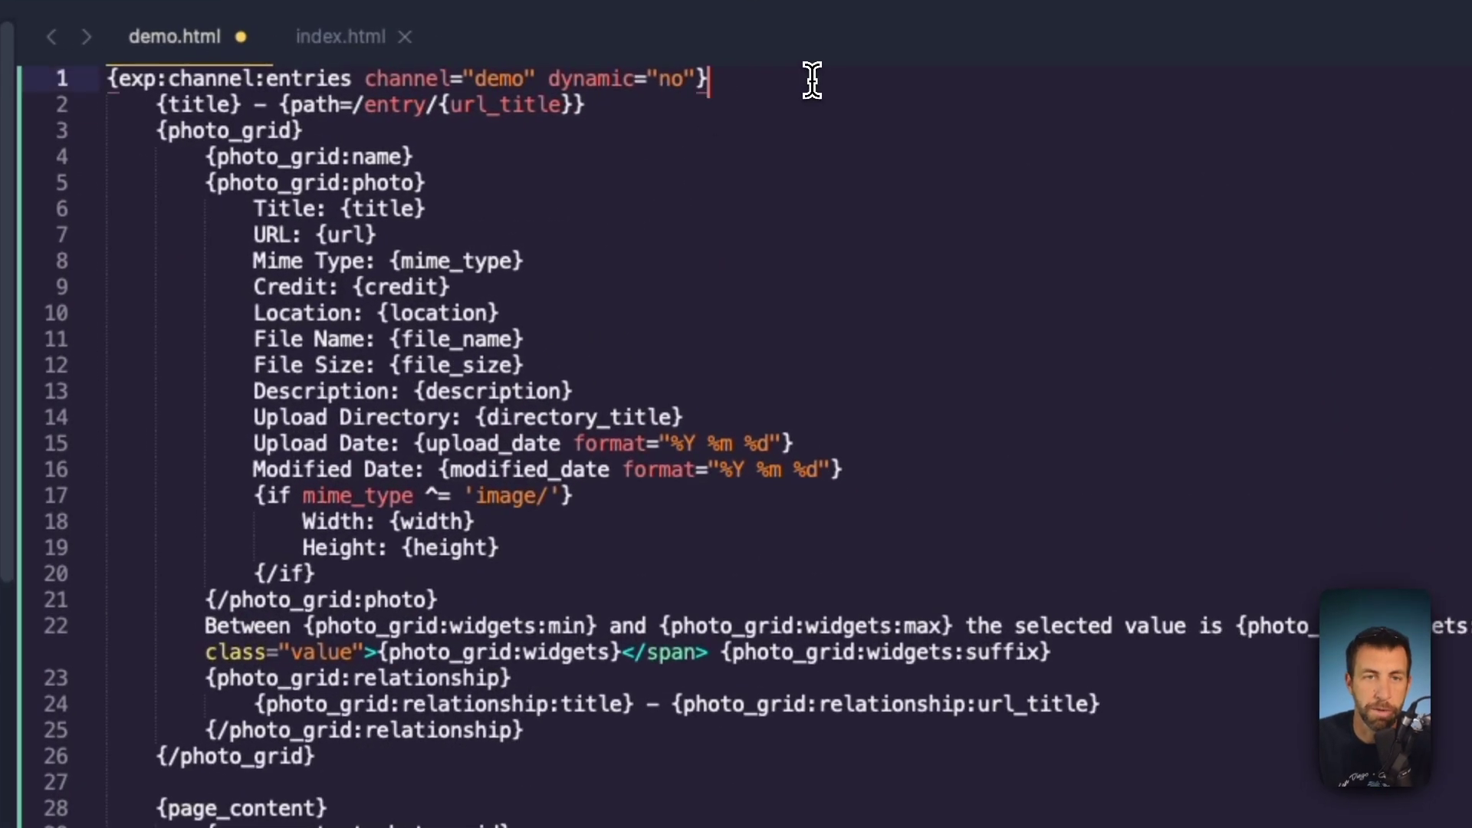
key(super+Tab)
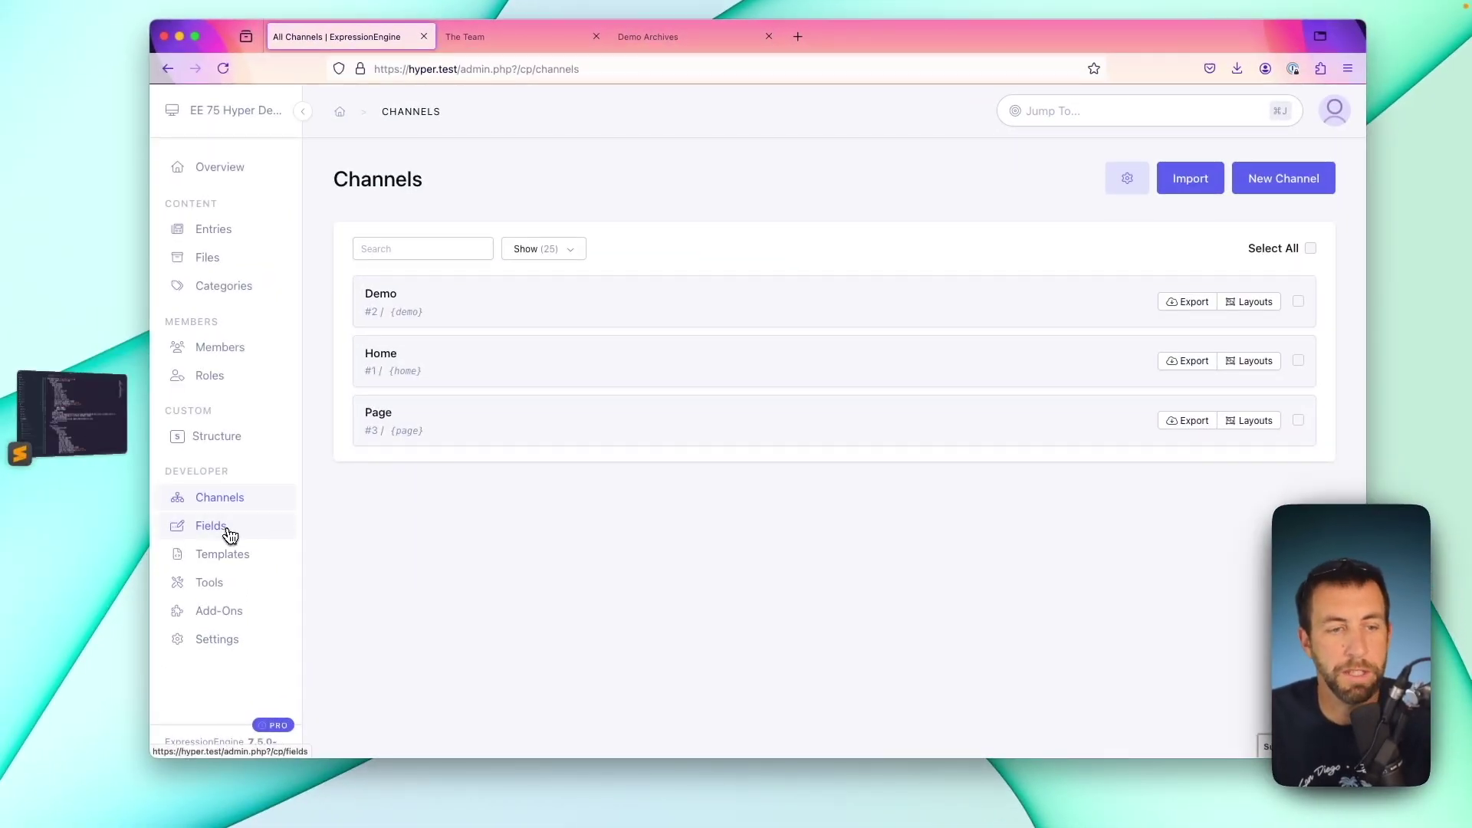
List all fields and filter them to the Get in touch field group.
click(230, 535)
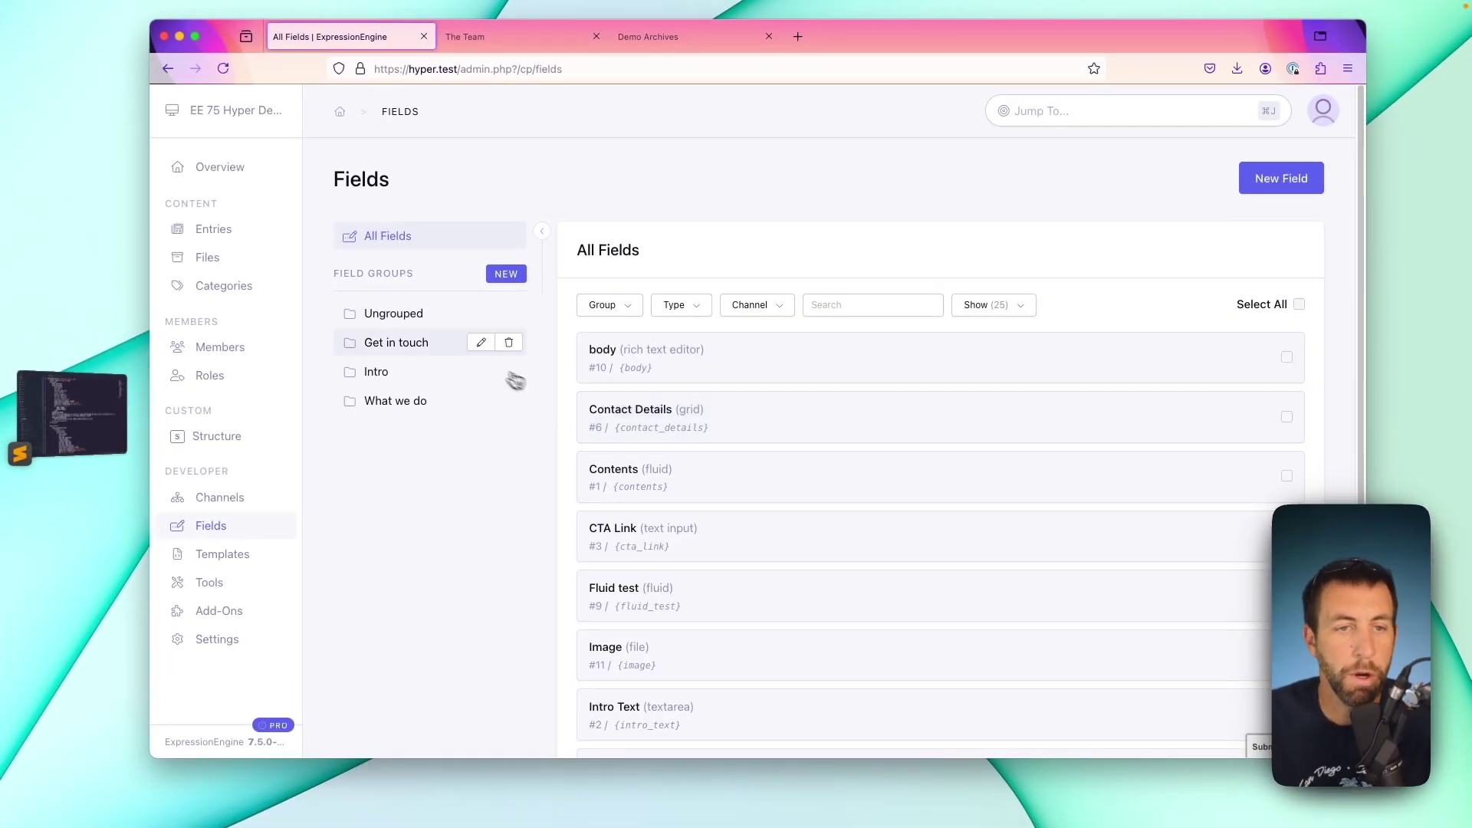
click(414, 343)
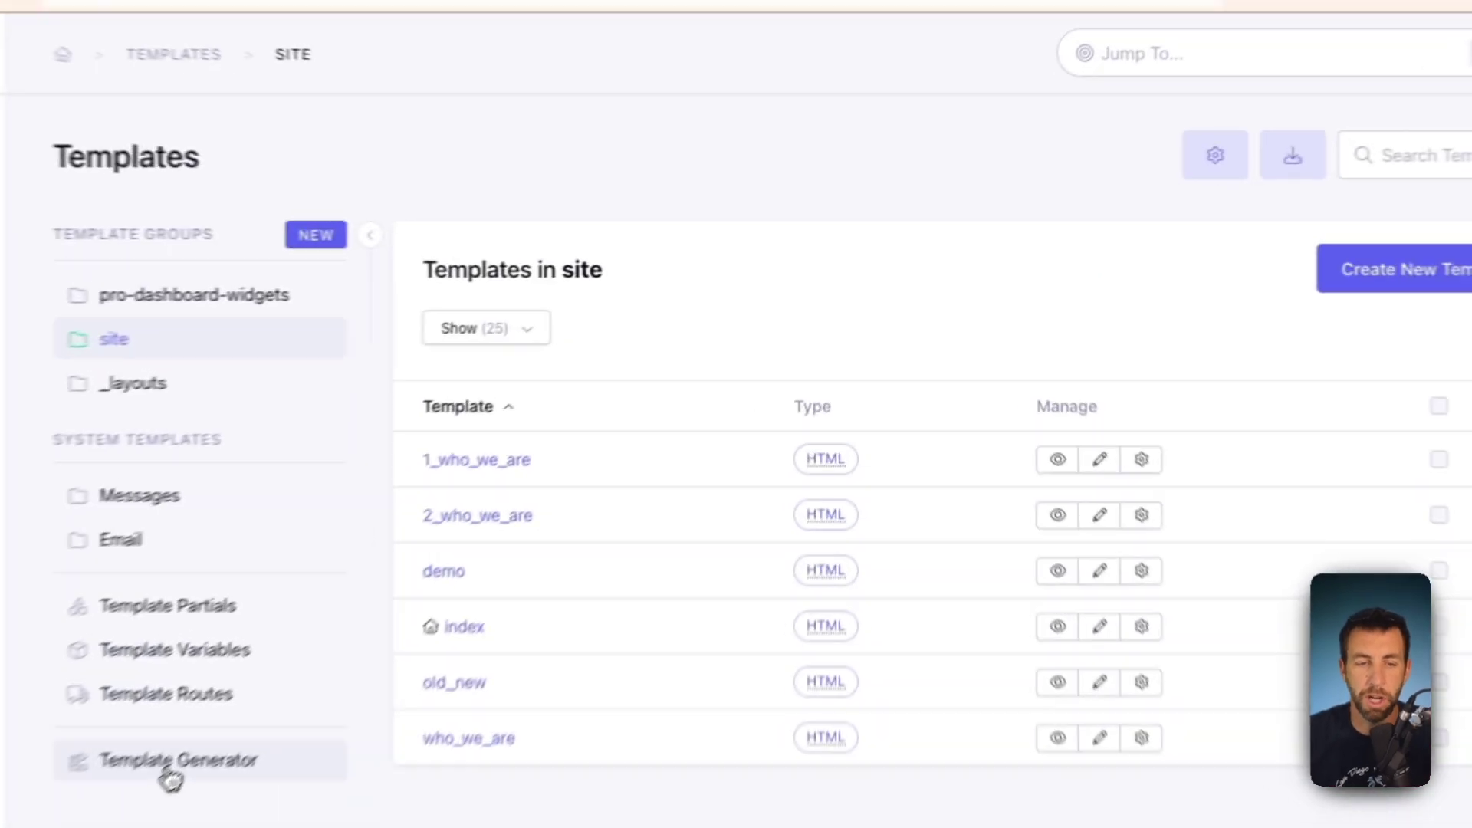
Preview the Member Management template checklist in the Template Generator.
click(171, 774)
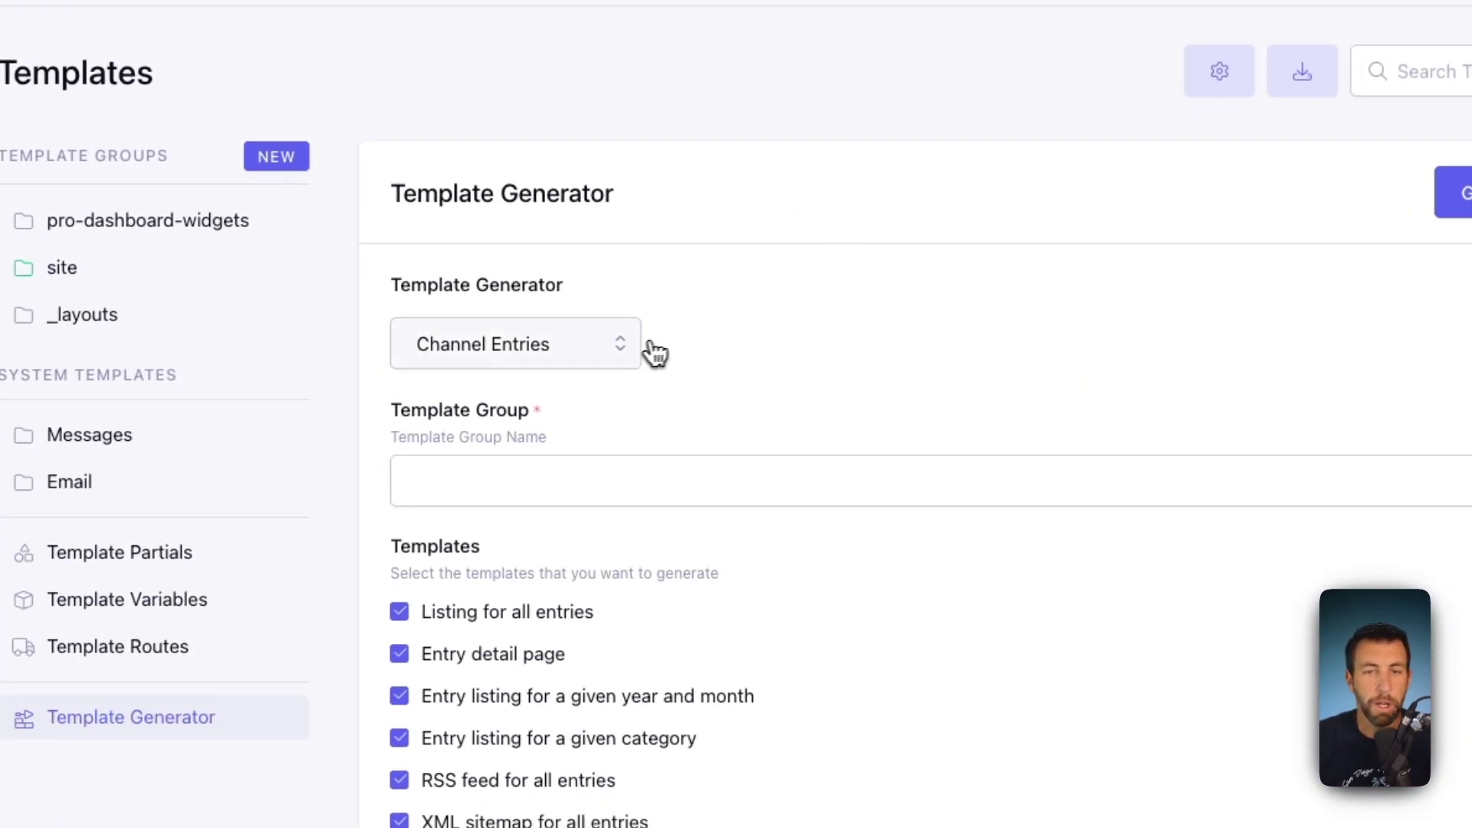
click(619, 349)
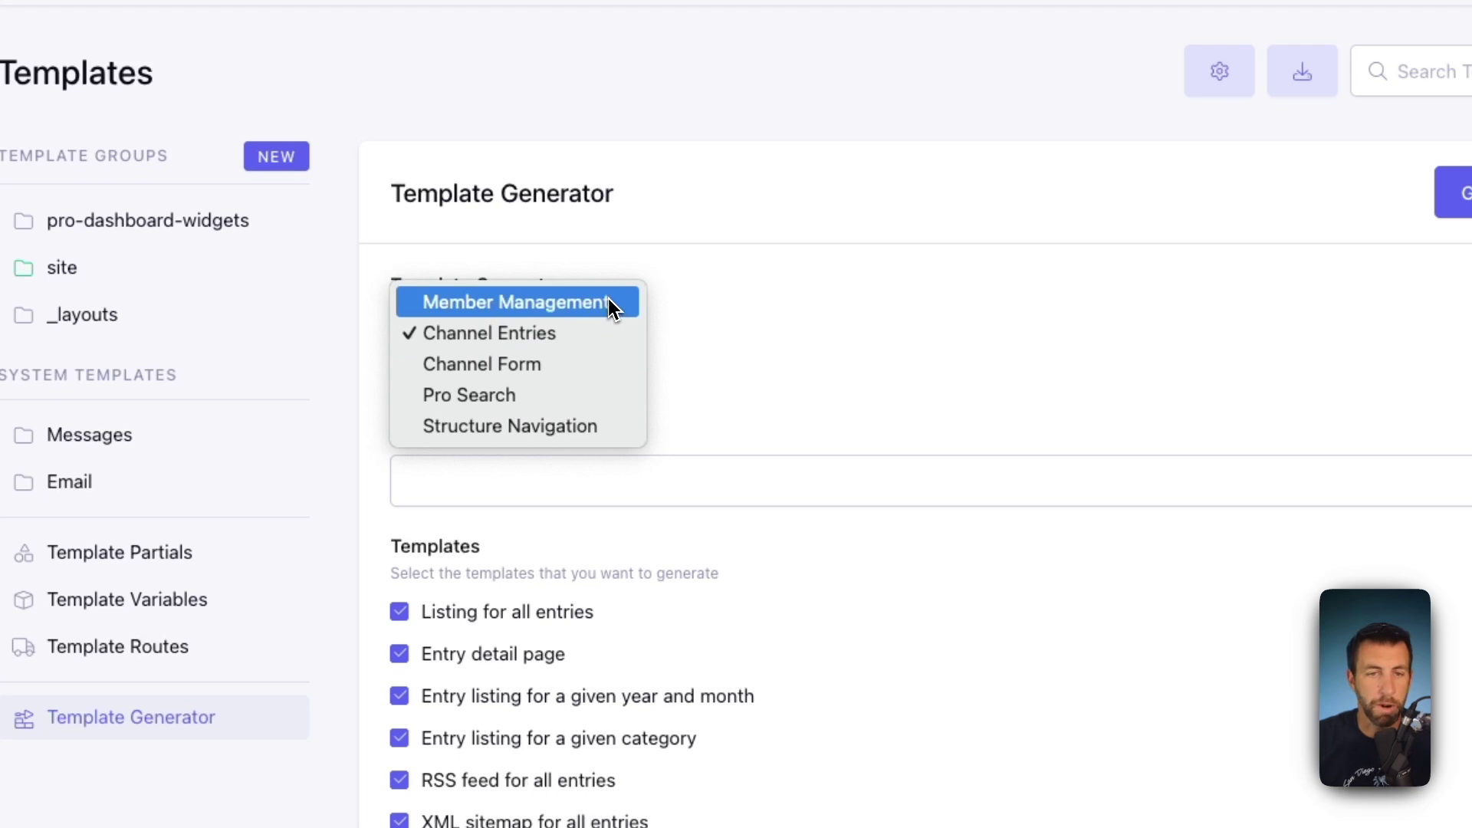
click(613, 305)
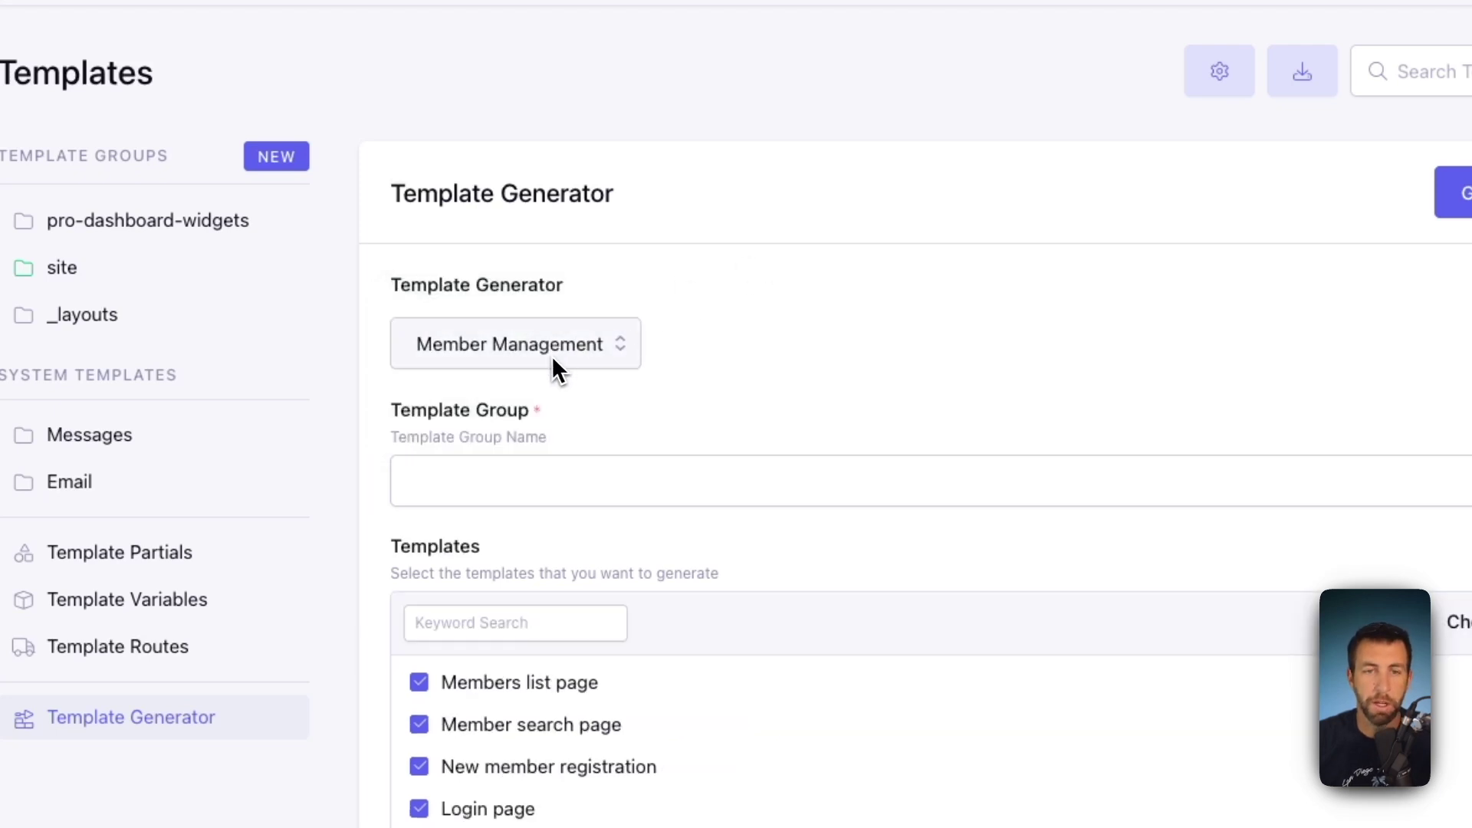
scroll(835, 342, down, 3)
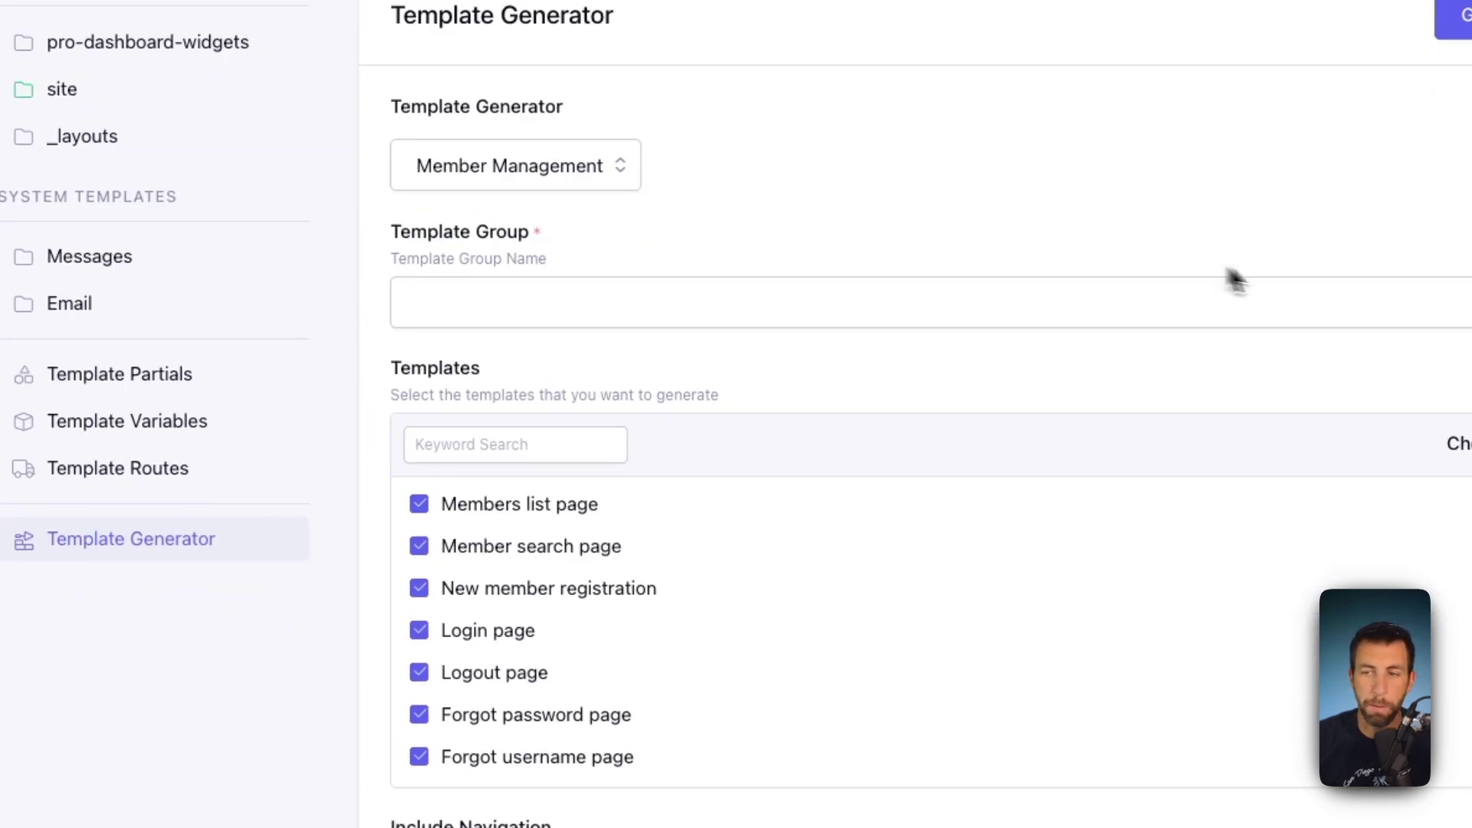
scroll(1181, 272, down, 1)
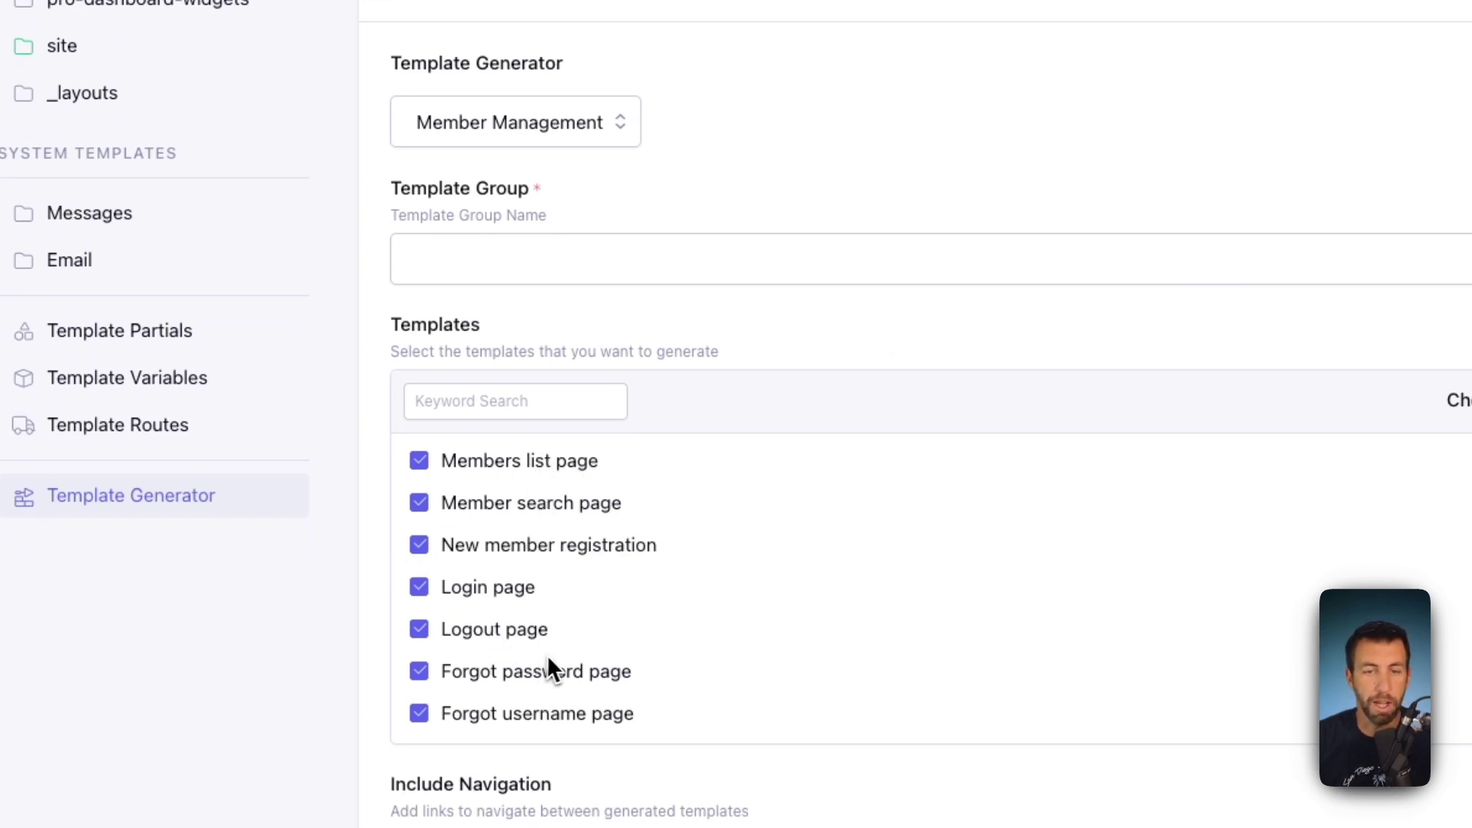
scroll(549, 659, down, 5)
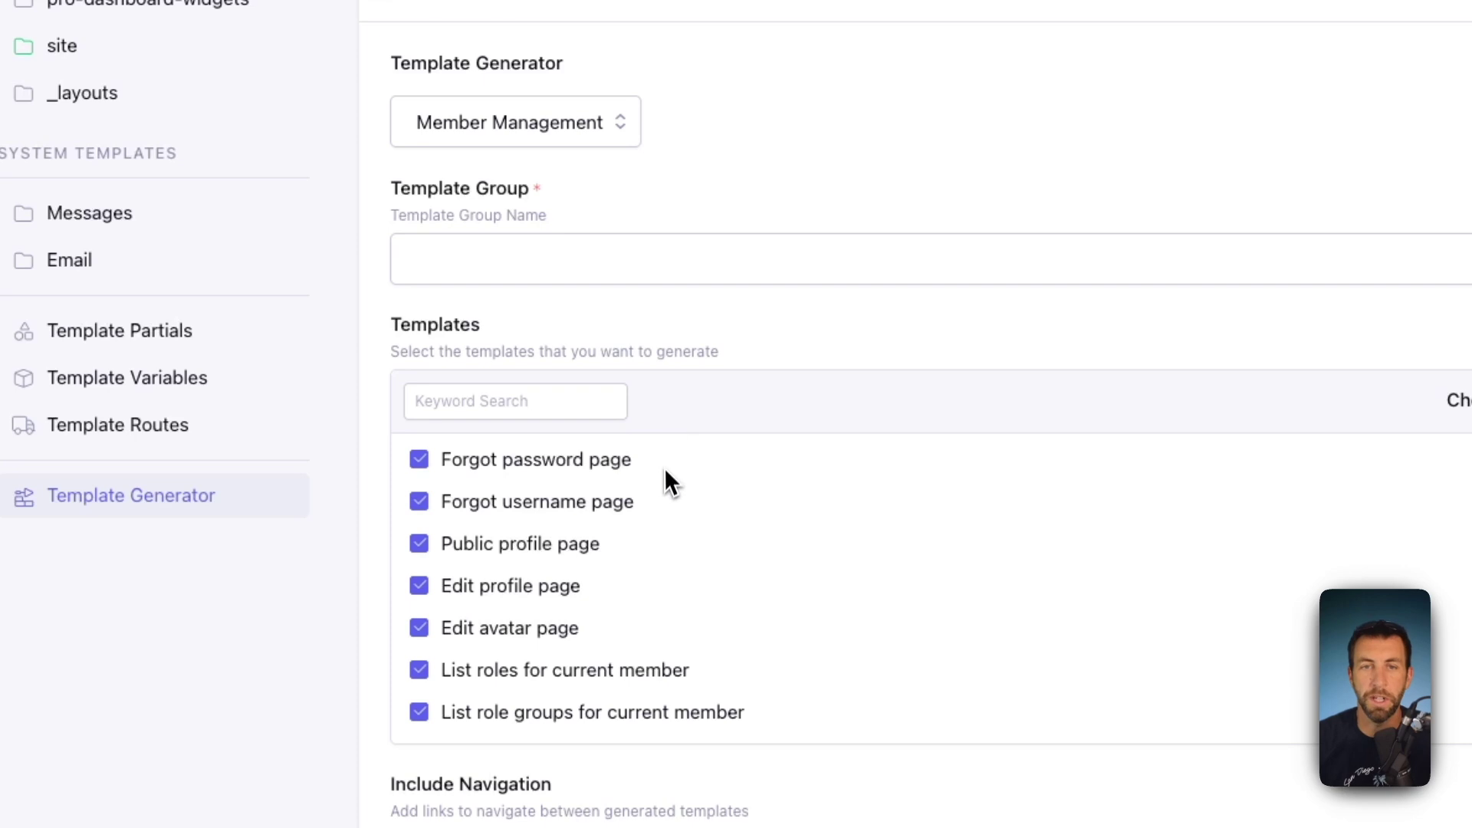
scroll(664, 483, up, 4)
click(549, 122)
Set the generator to Channel Entries for the Demo channel and try generating without a group name.
click(549, 138)
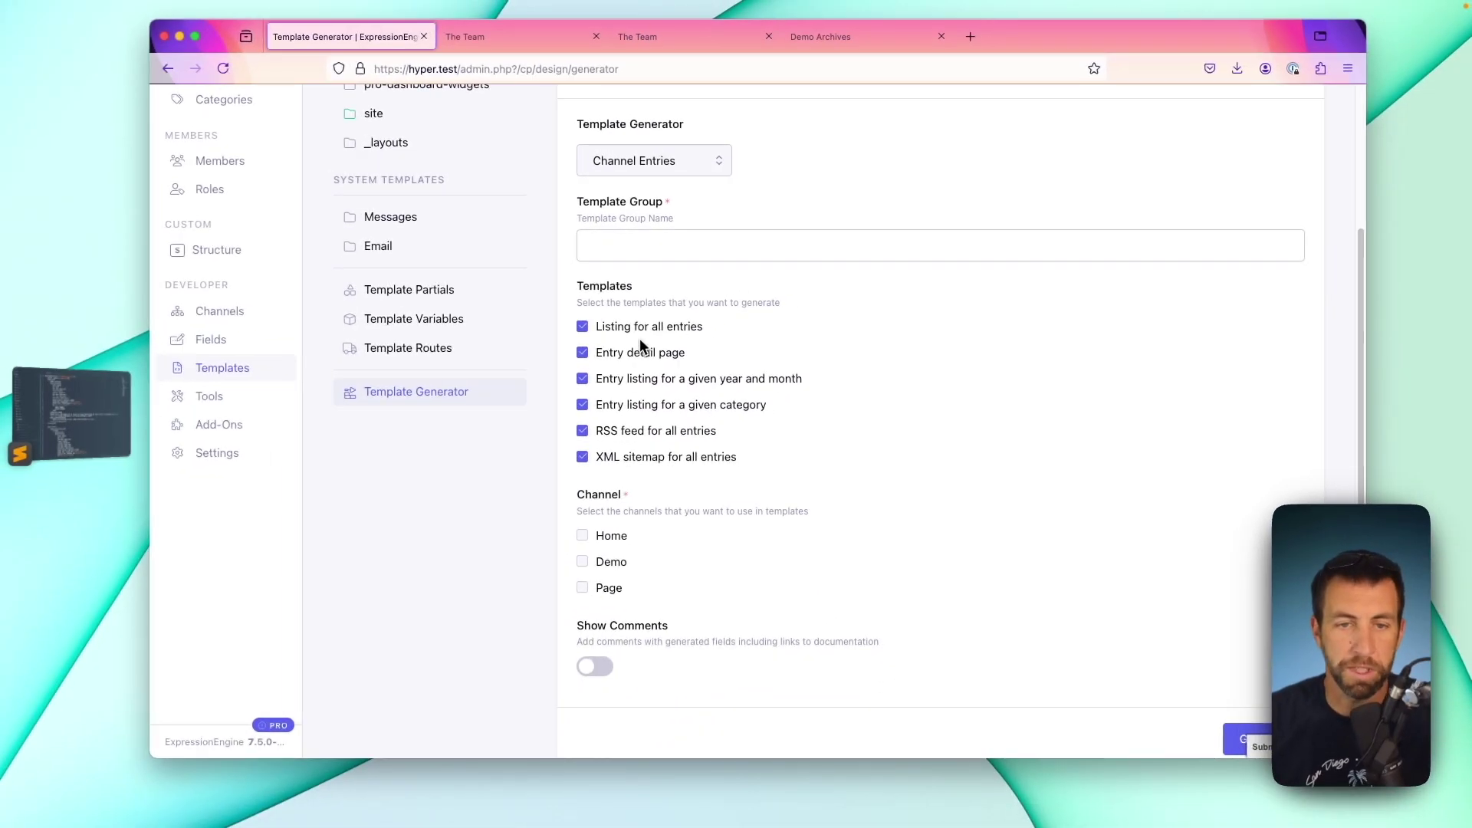
click(611, 561)
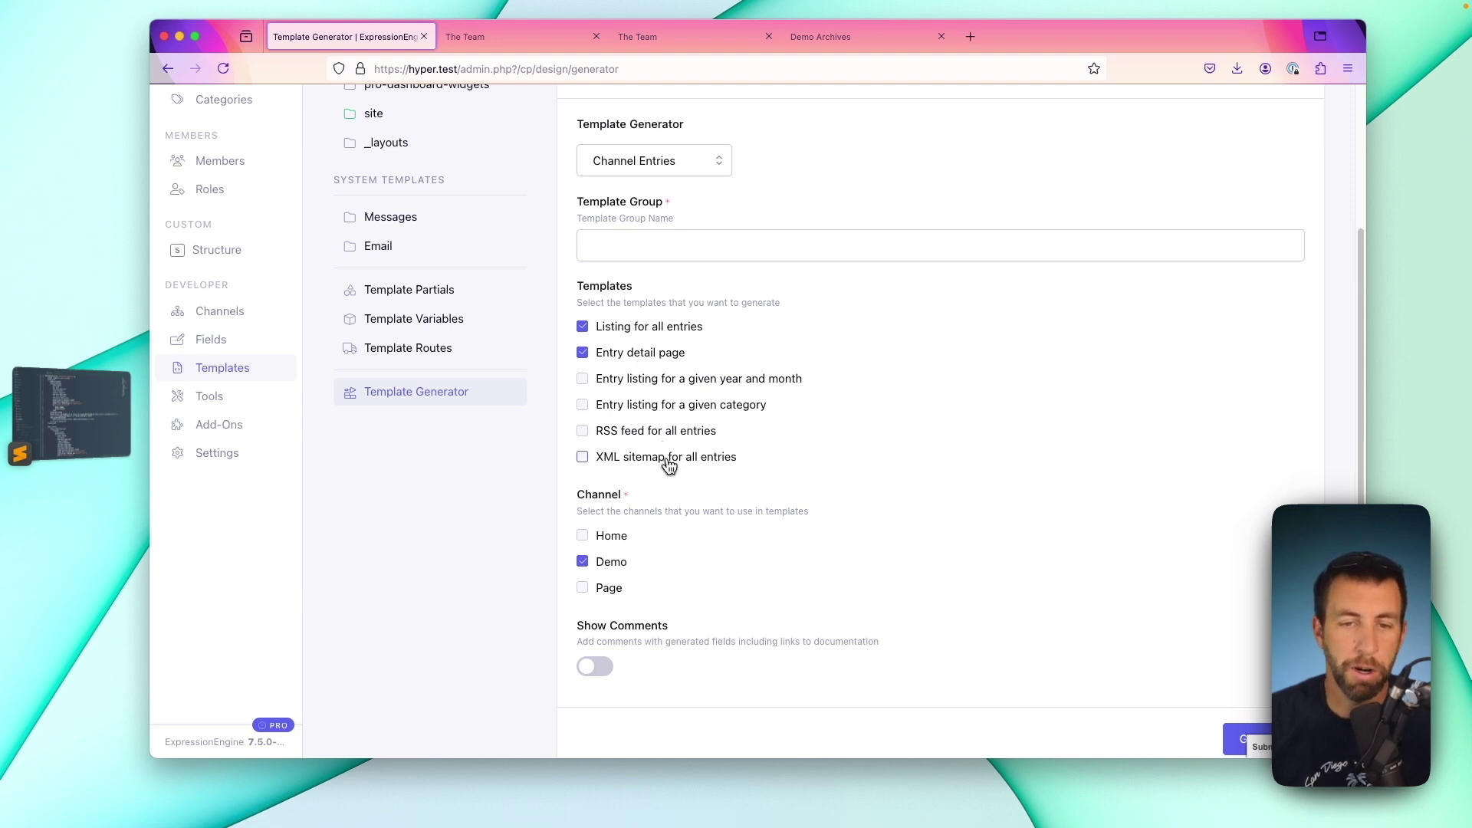
scroll(688, 470, down, 2)
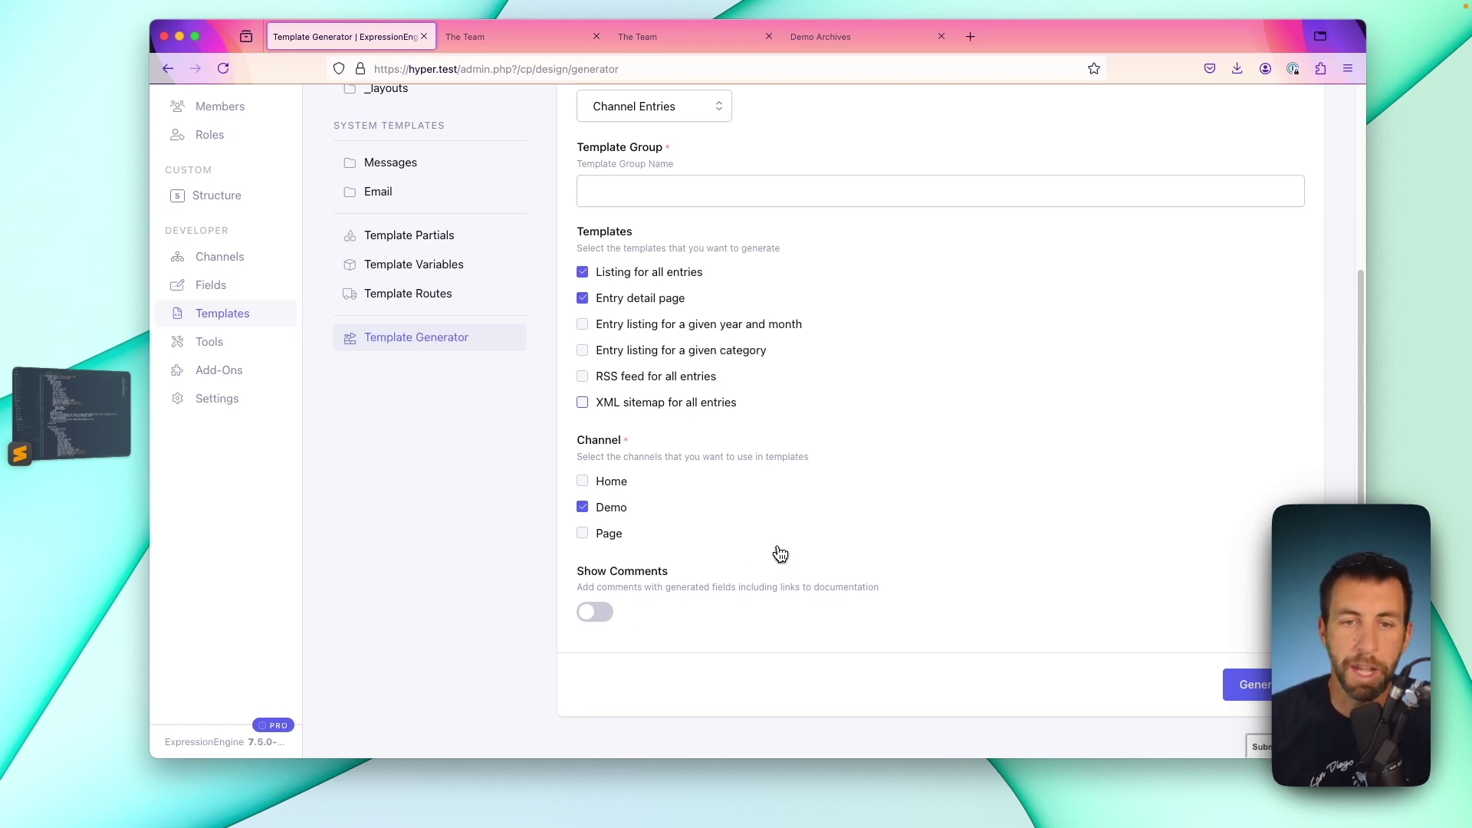
scroll(779, 574, up, 3)
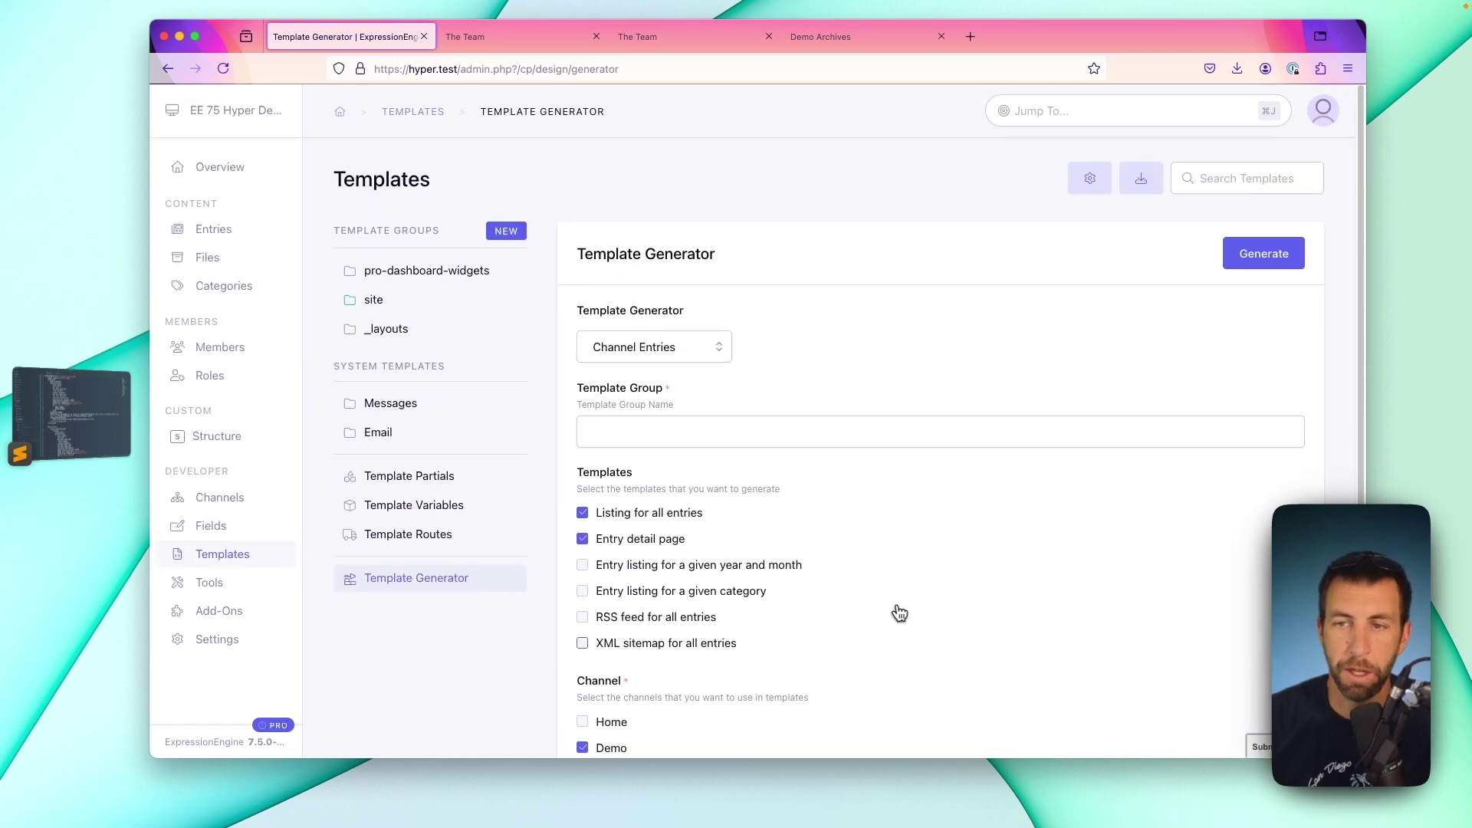
click(1264, 259)
Generate the templates into the ce_demo group and open its index template.
click(707, 512)
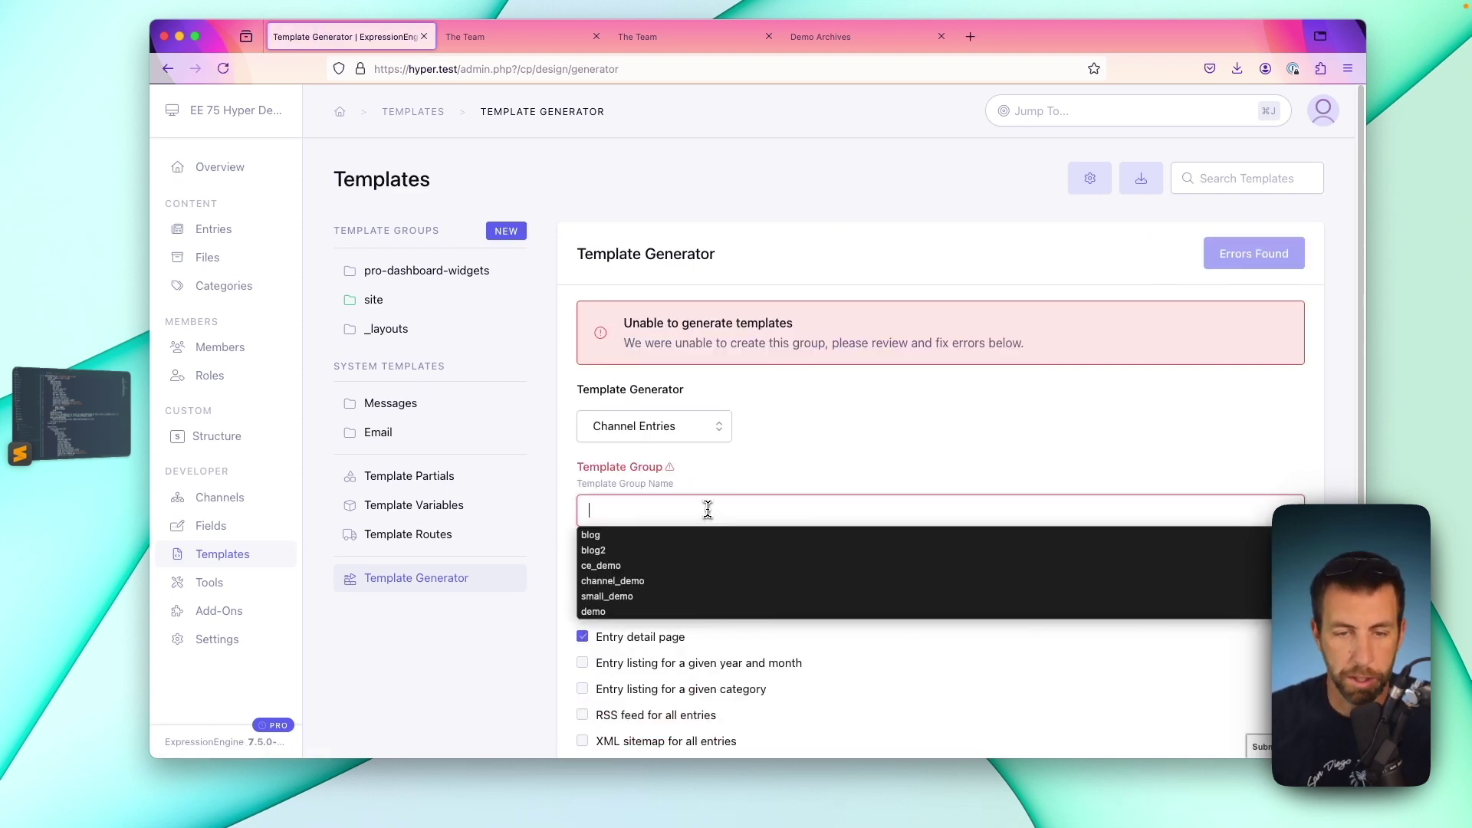
click(601, 565)
click(1254, 254)
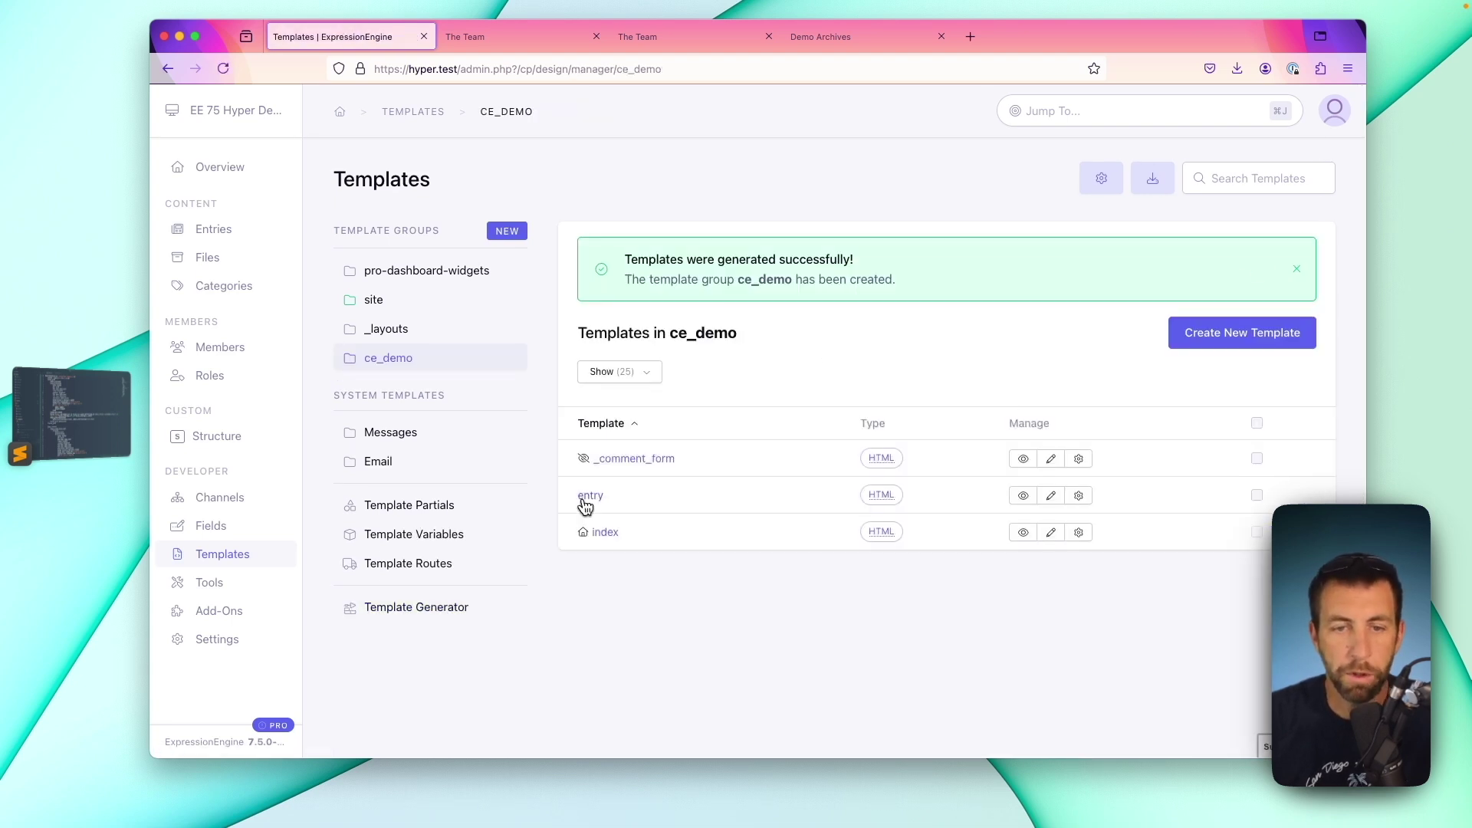
click(605, 532)
View the rendered ce_demo index and The Team page, then return to the template editor.
click(1150, 255)
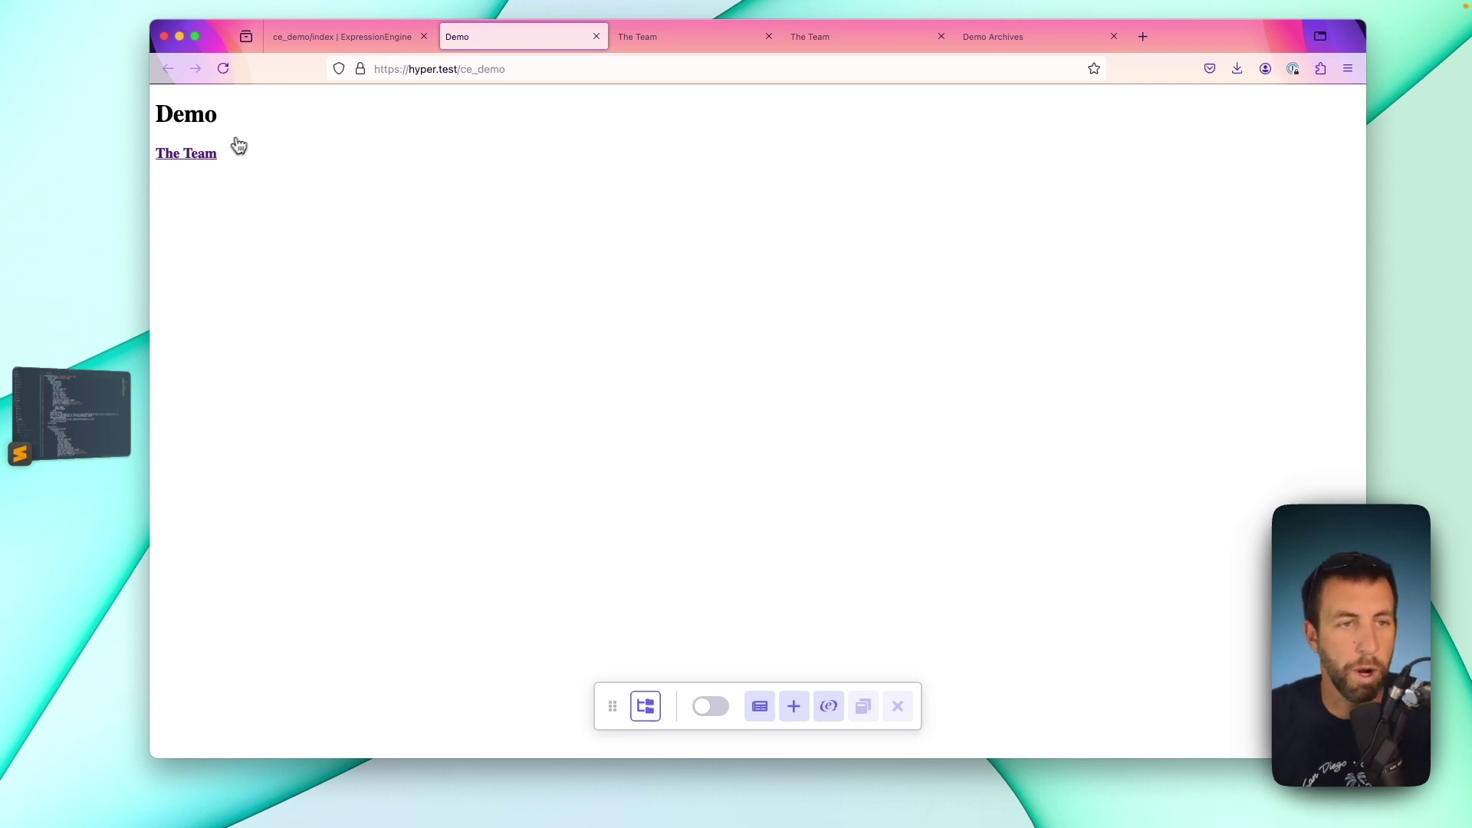
click(193, 154)
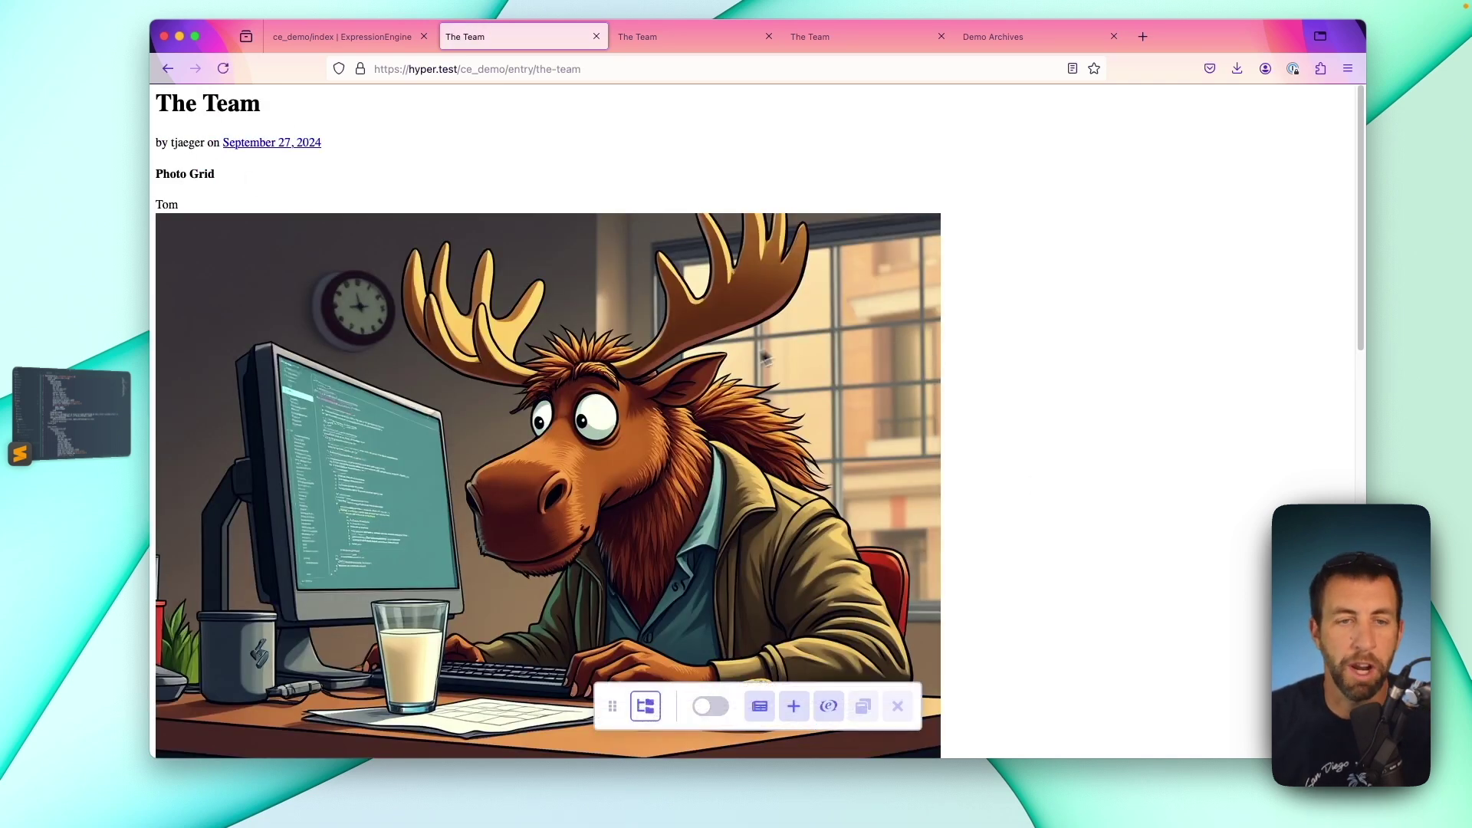
scroll(705, 389, down, 8)
key(ctrl+shift+Tab)
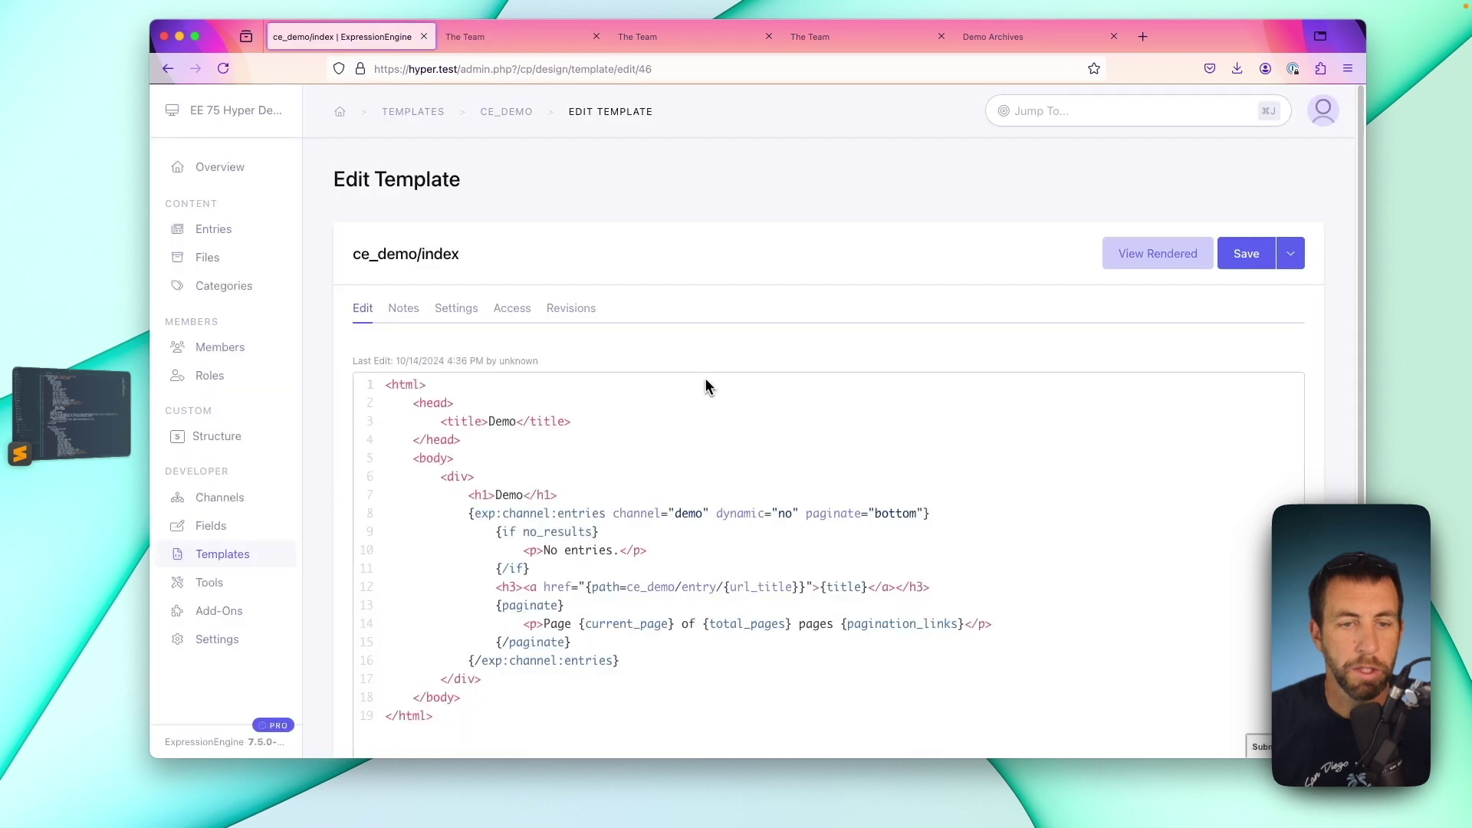
scroll(647, 423, down, 1)
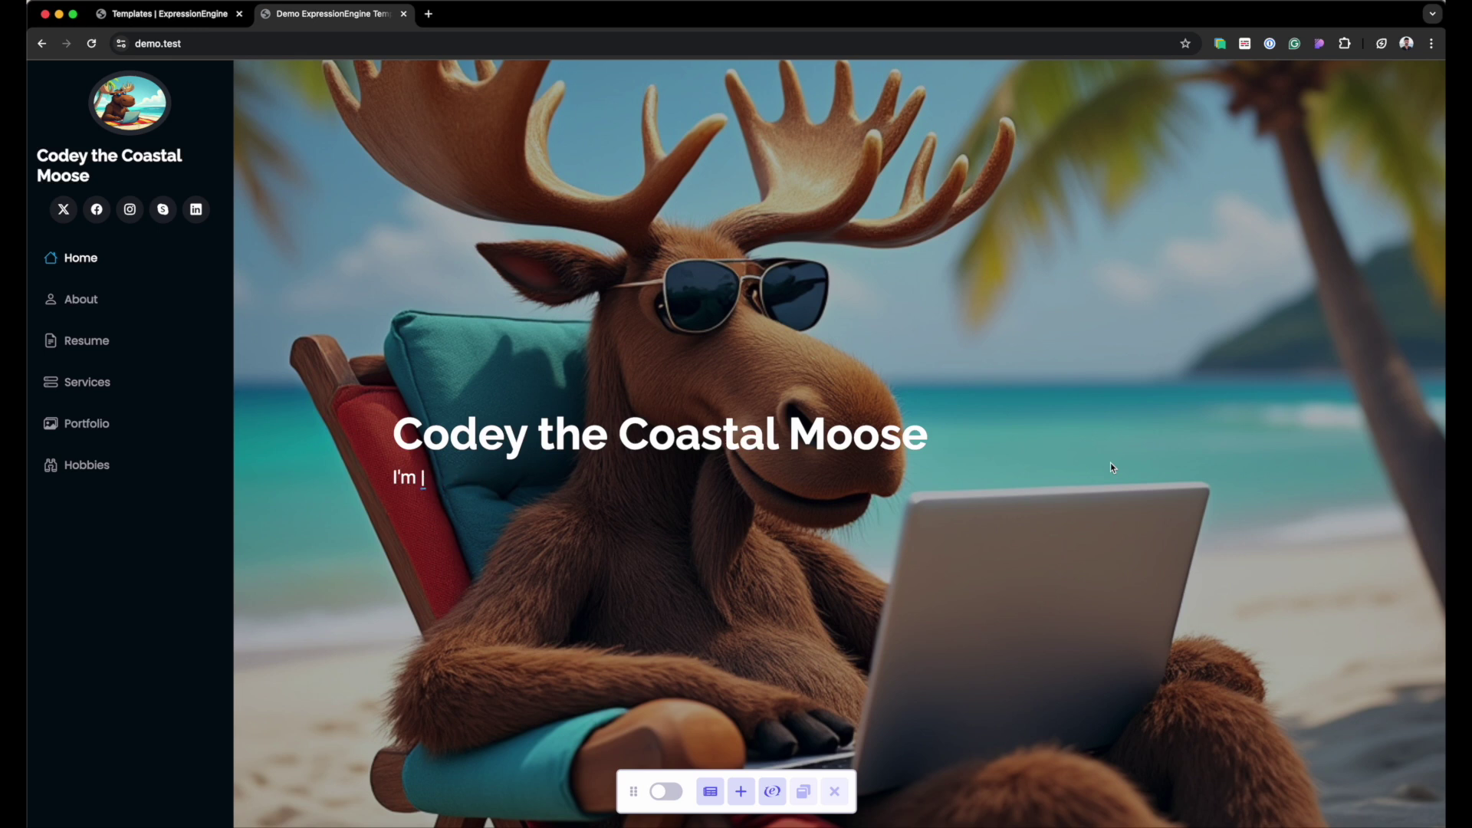
Scroll through About, Resume and Services, then open Portfolio, which shows a not-found error.
scroll(1112, 467, down, 10)
scroll(1112, 467, down, 15)
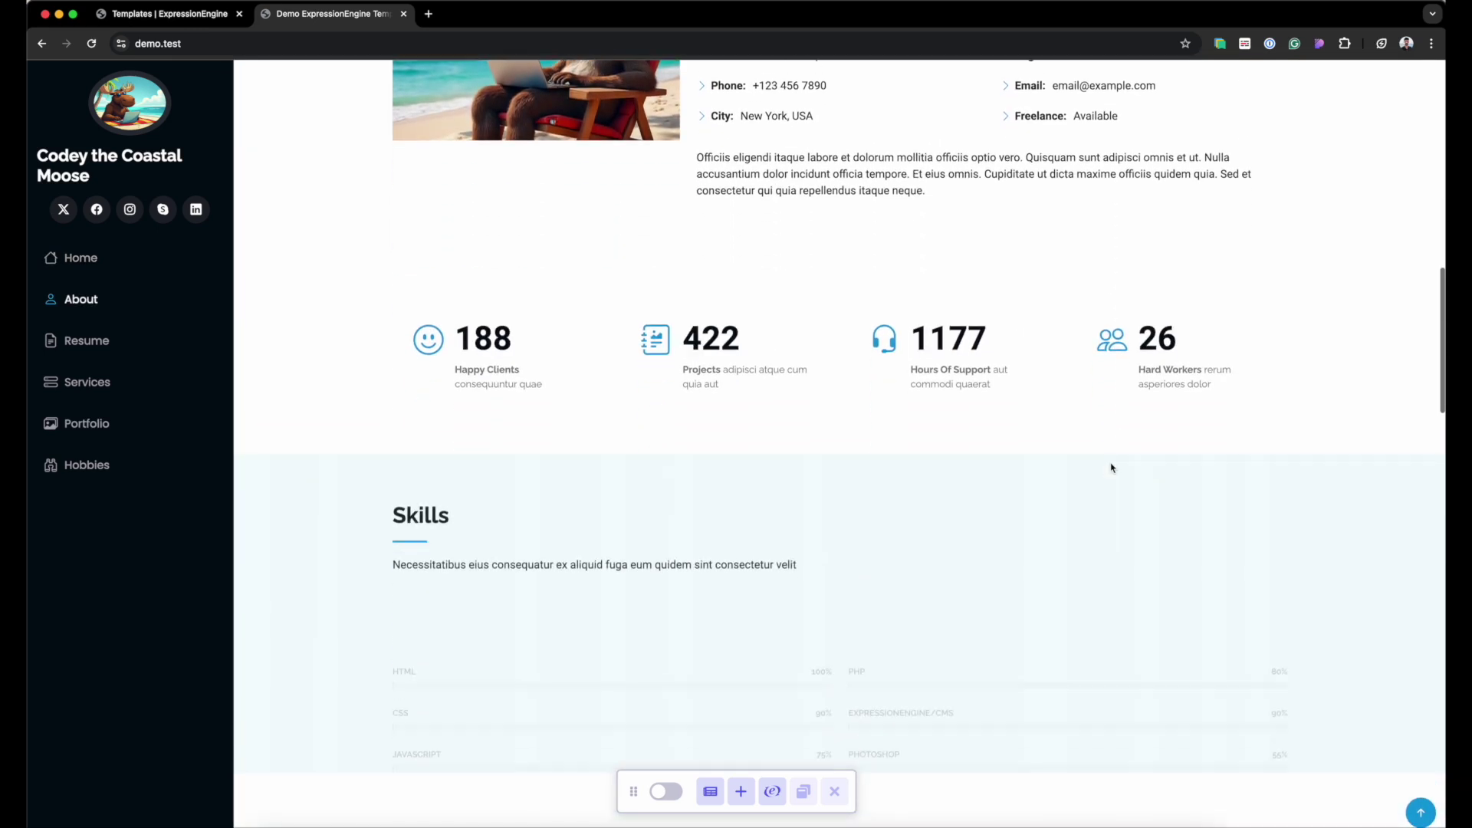
scroll(1112, 467, down, 6)
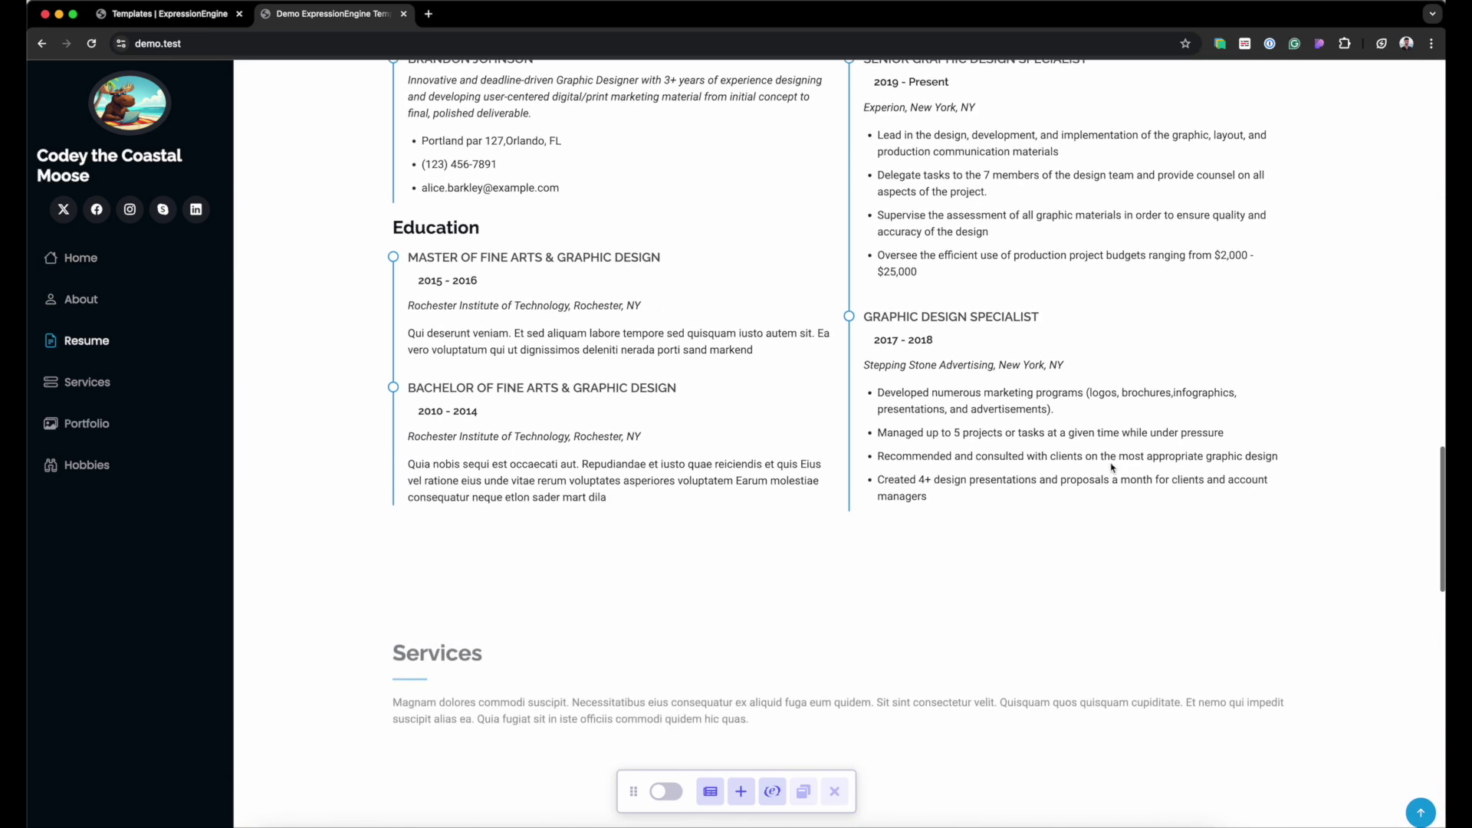
scroll(439, 370, down, 3)
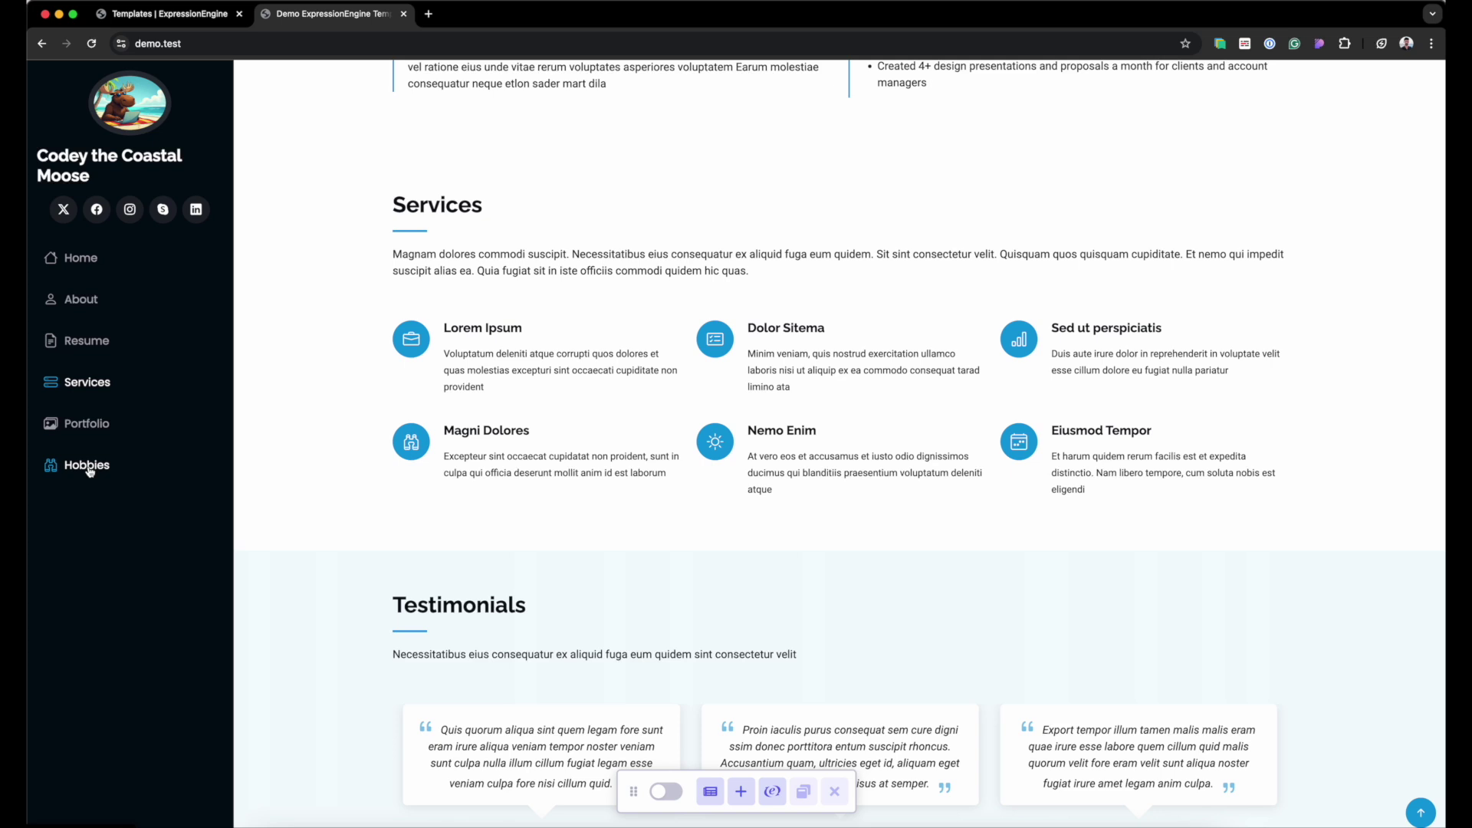
click(100, 425)
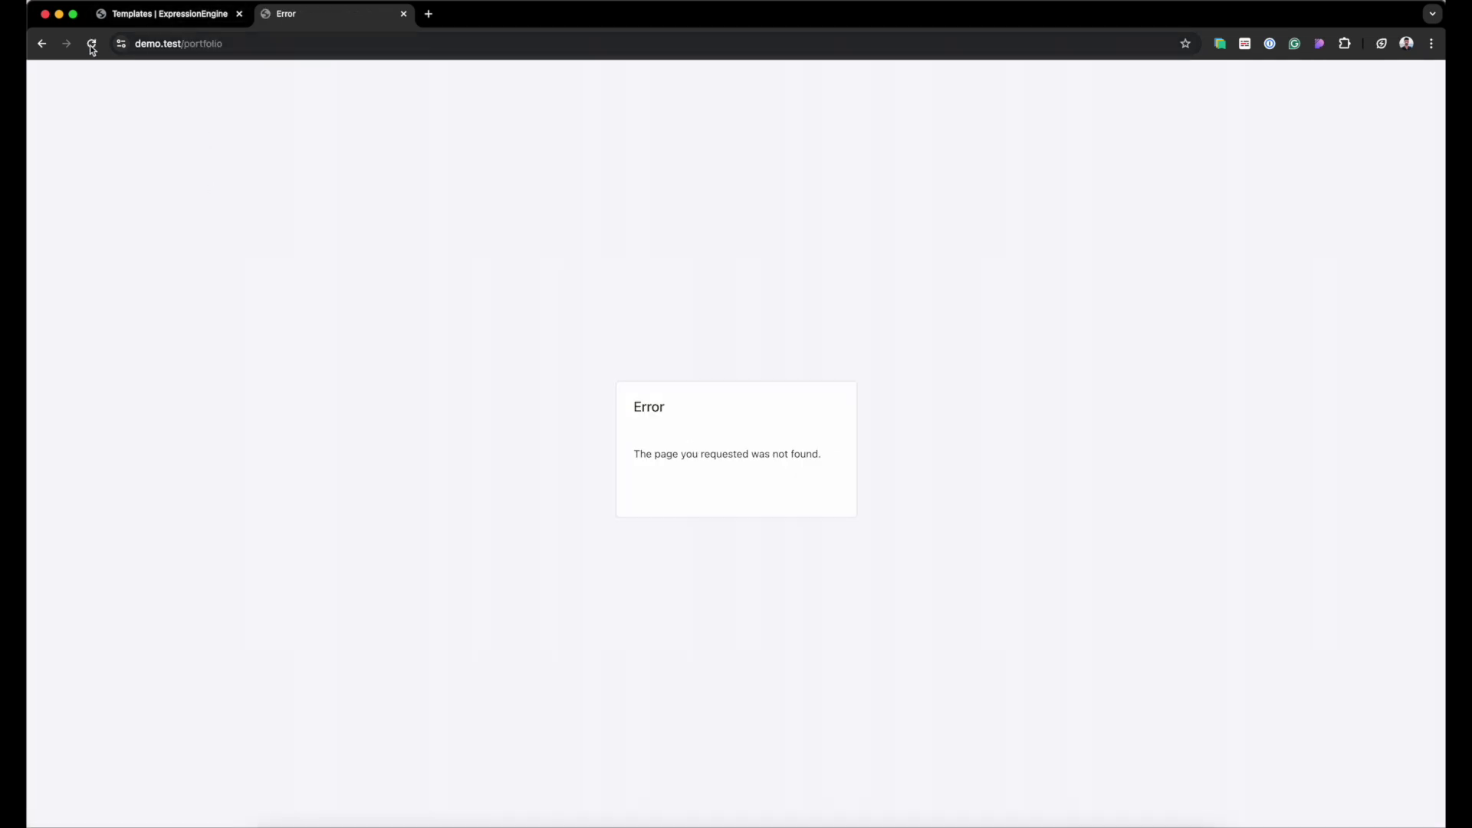
click(42, 44)
click(89, 463)
click(41, 45)
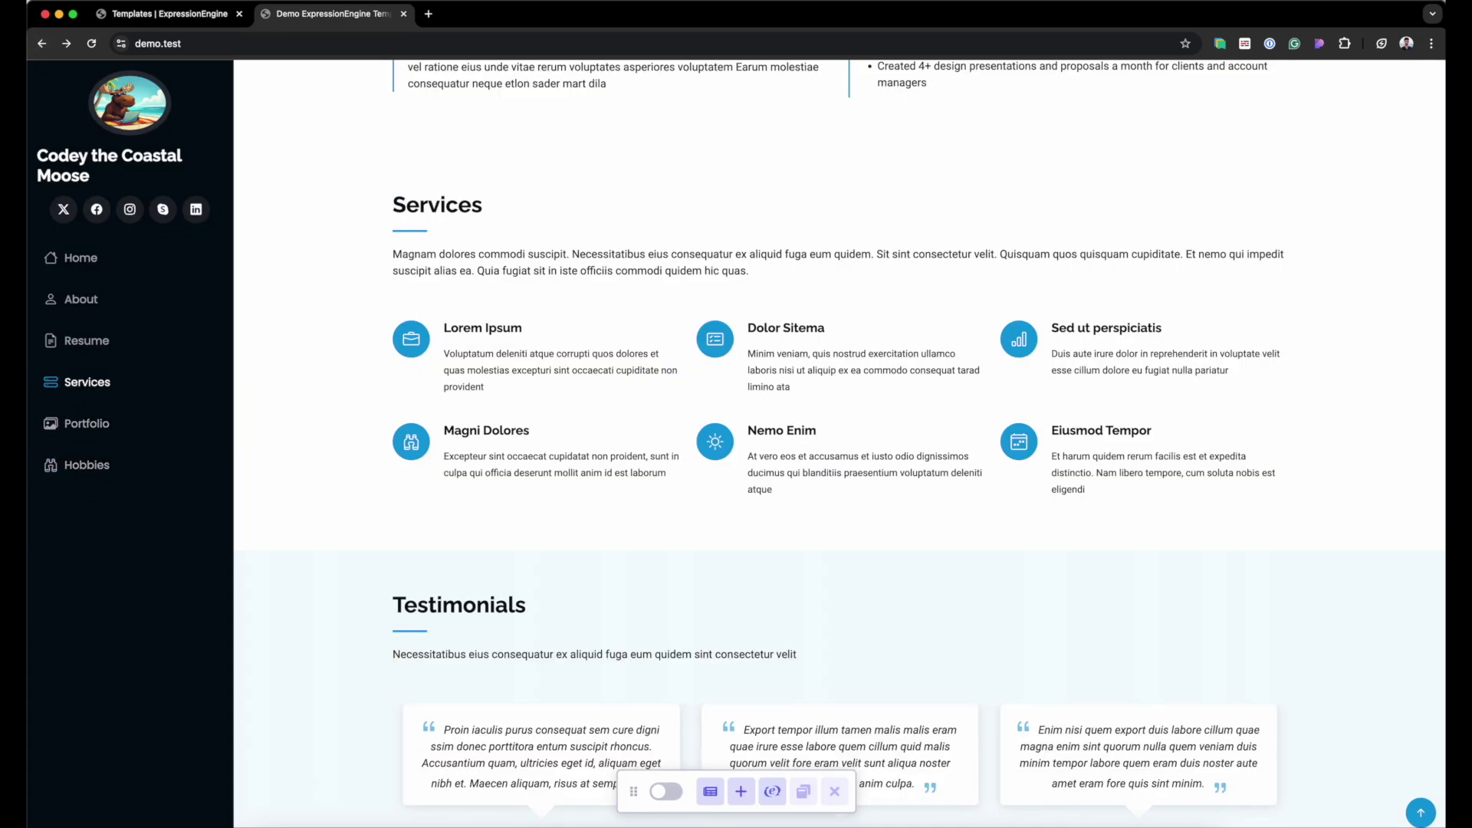
List the entries in the Hobbies channel, then in the Portfolio channel.
click(186, 16)
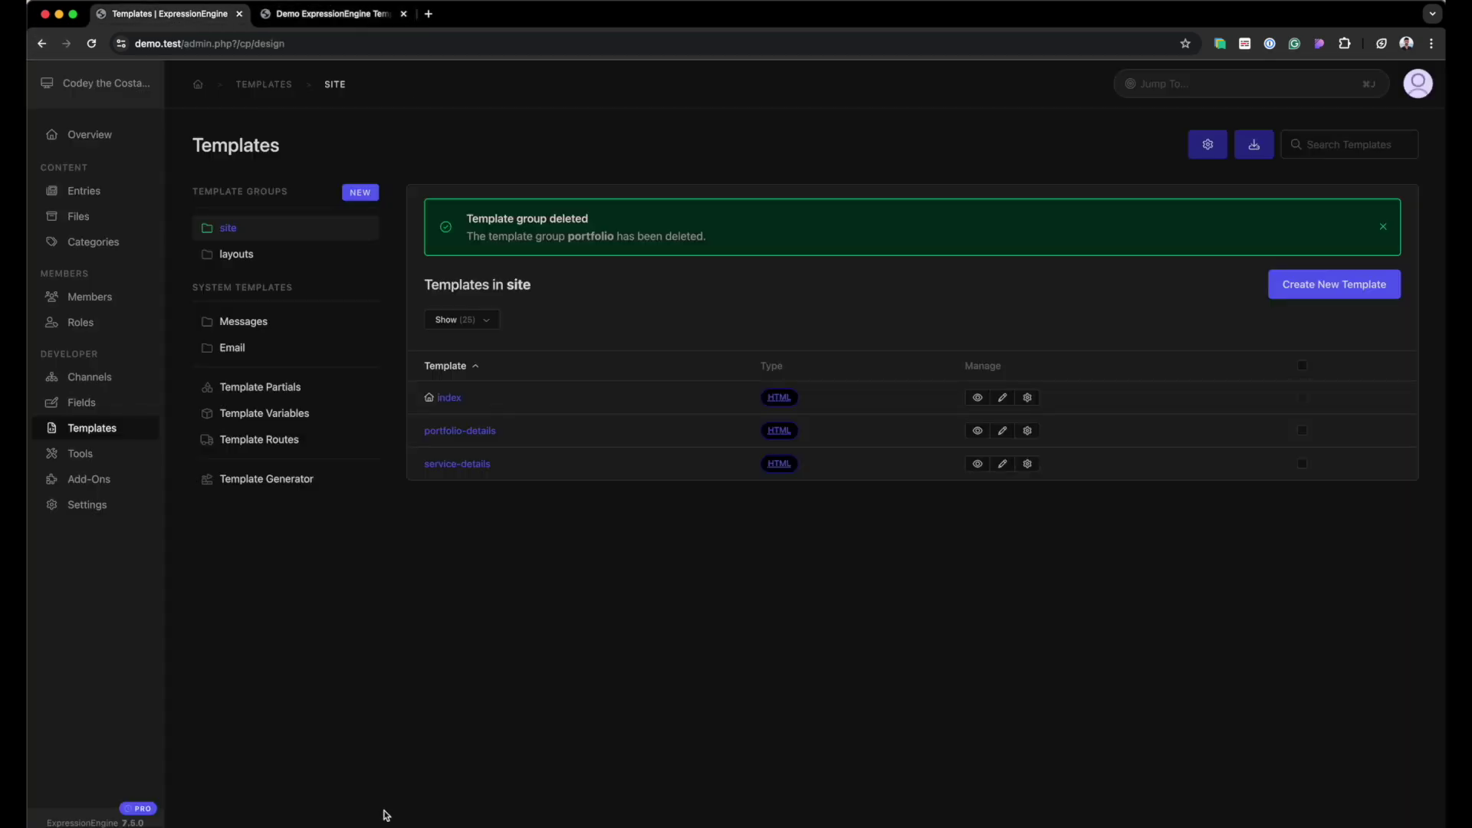
mouse_move(71, 201)
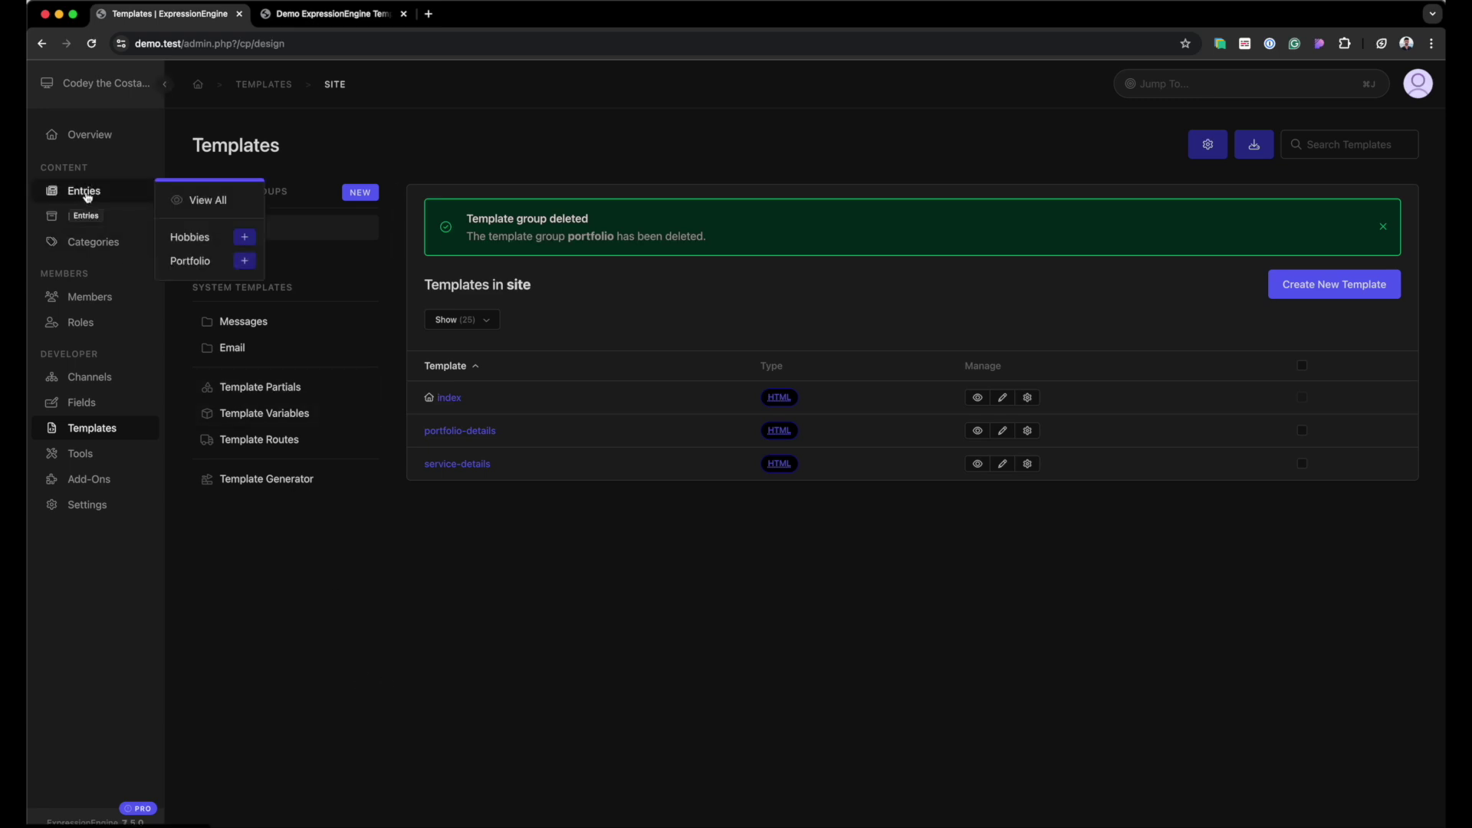
click(189, 238)
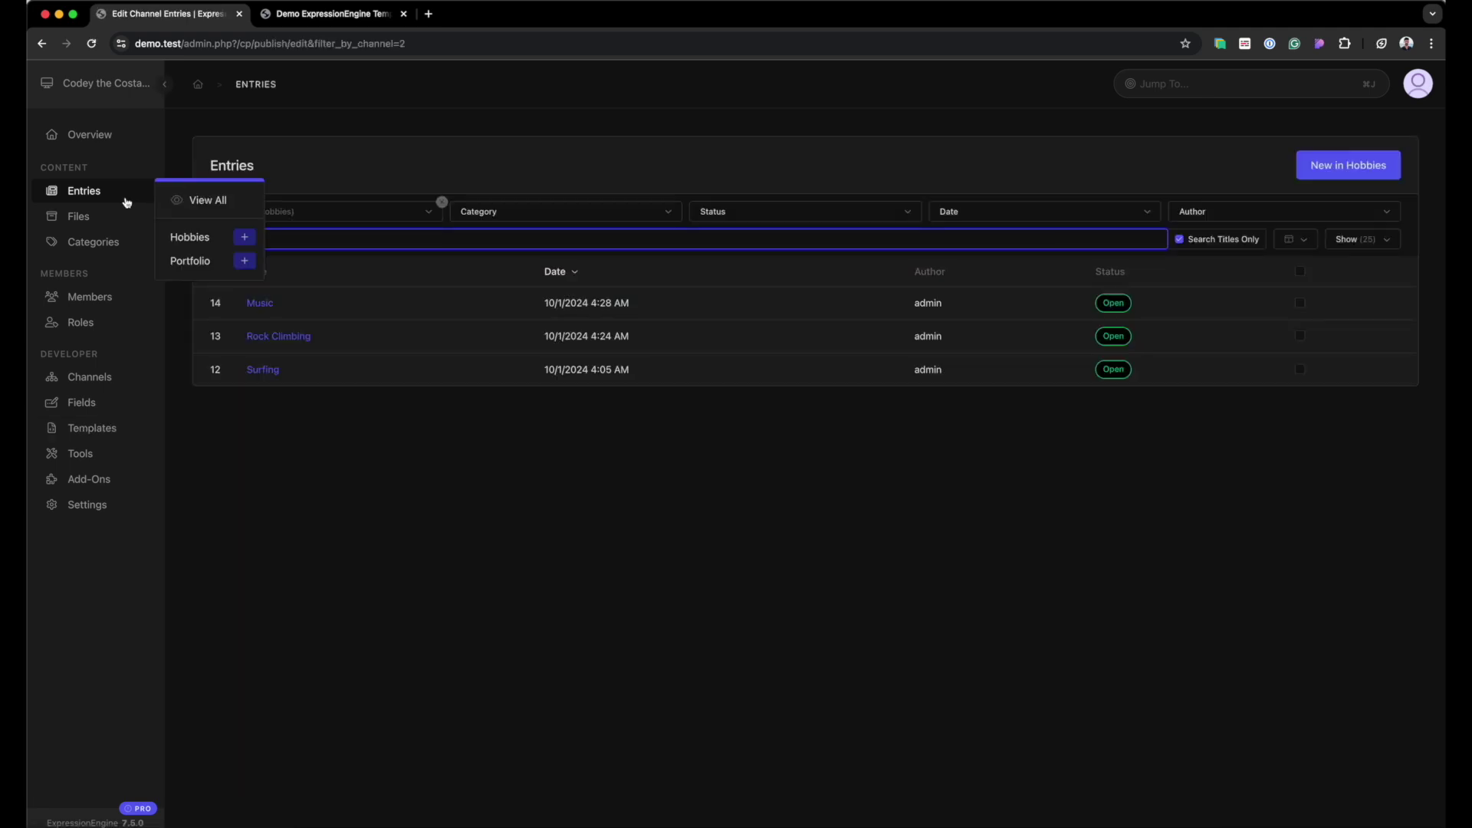
click(189, 260)
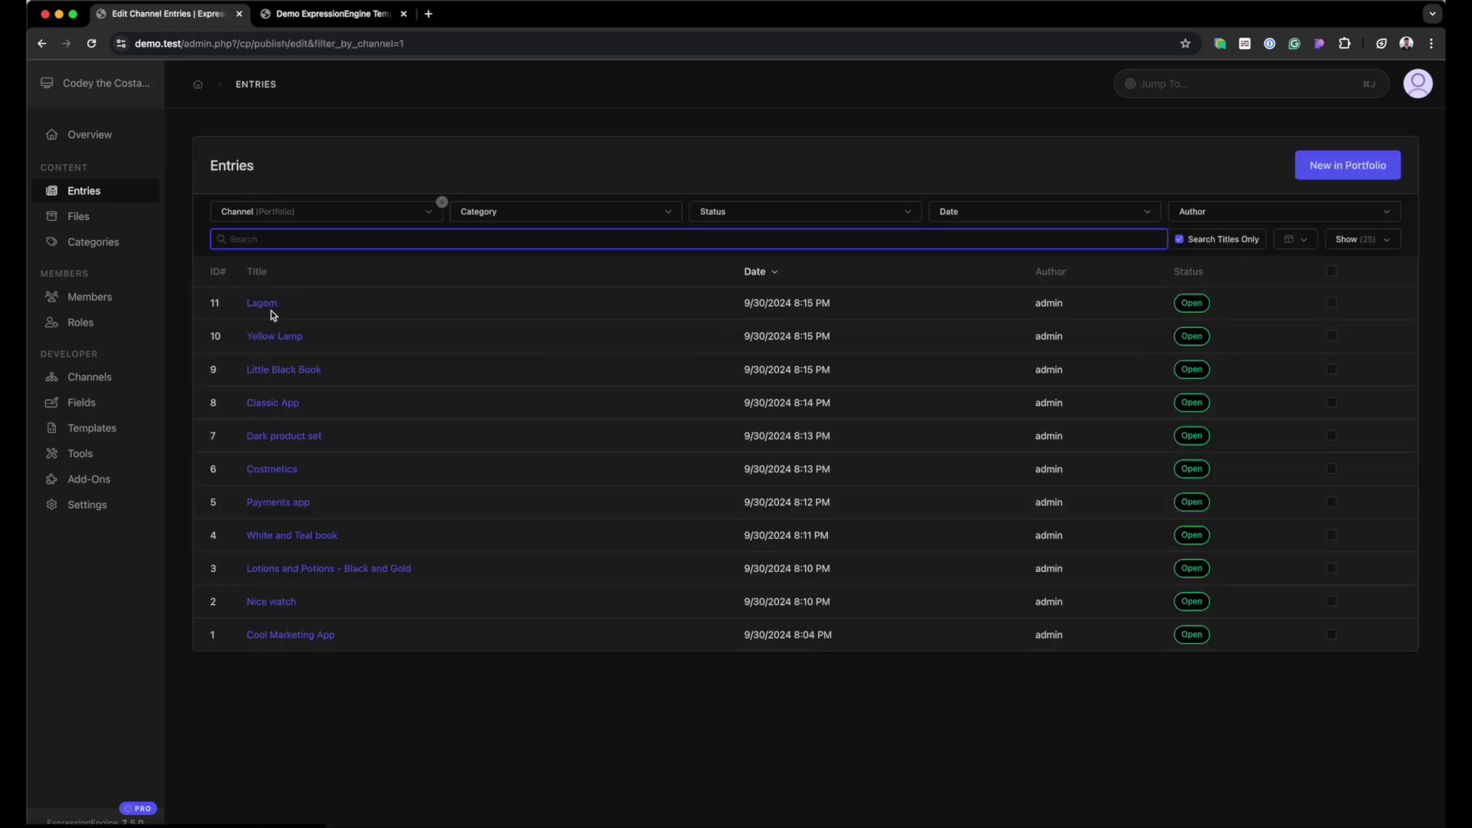
Inspect the Yellow Lamp entry's fields, then go back to the site template group.
click(270, 336)
scroll(338, 399, down, 10)
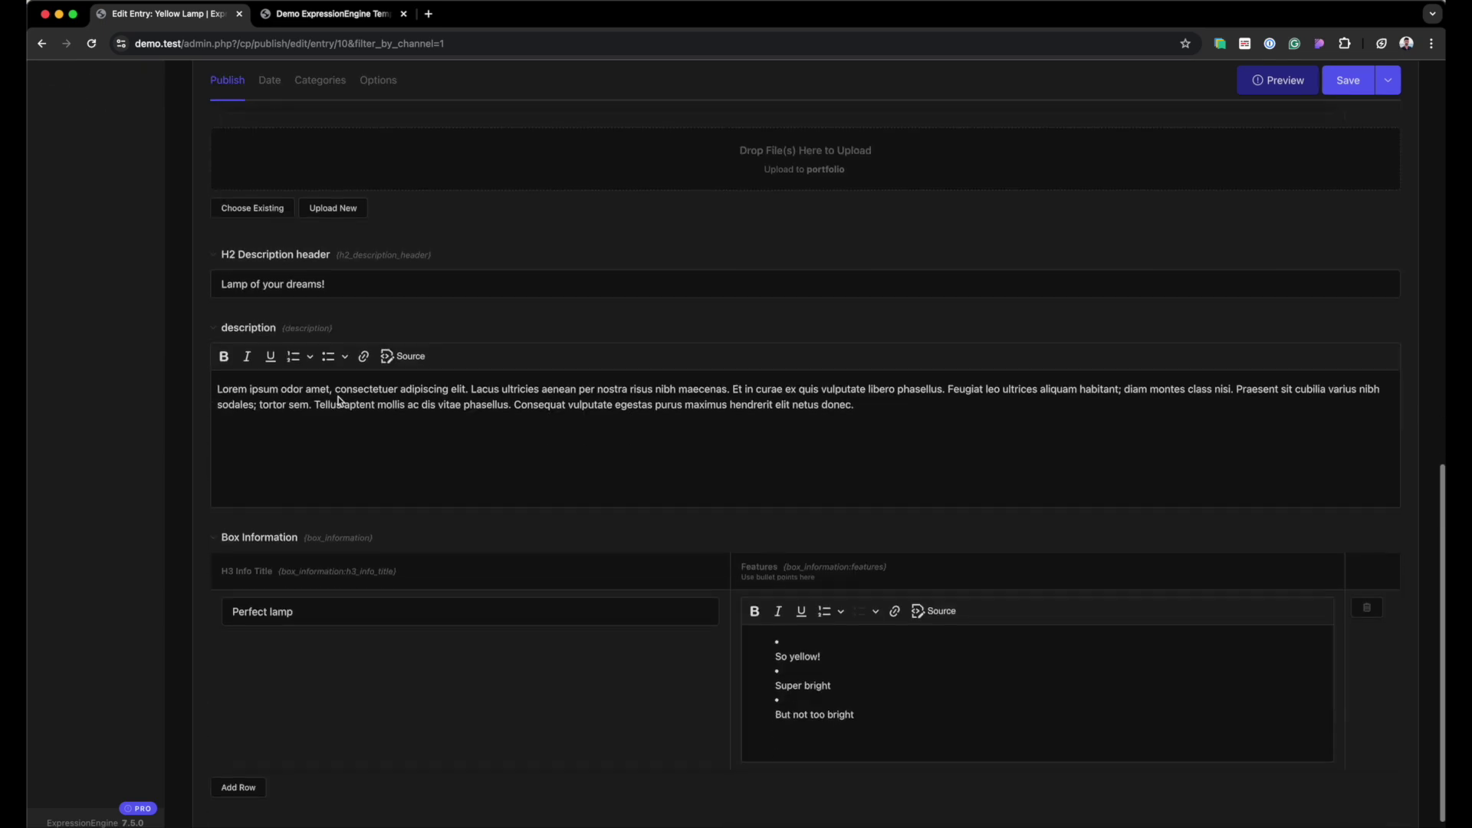
scroll(338, 399, up, 10)
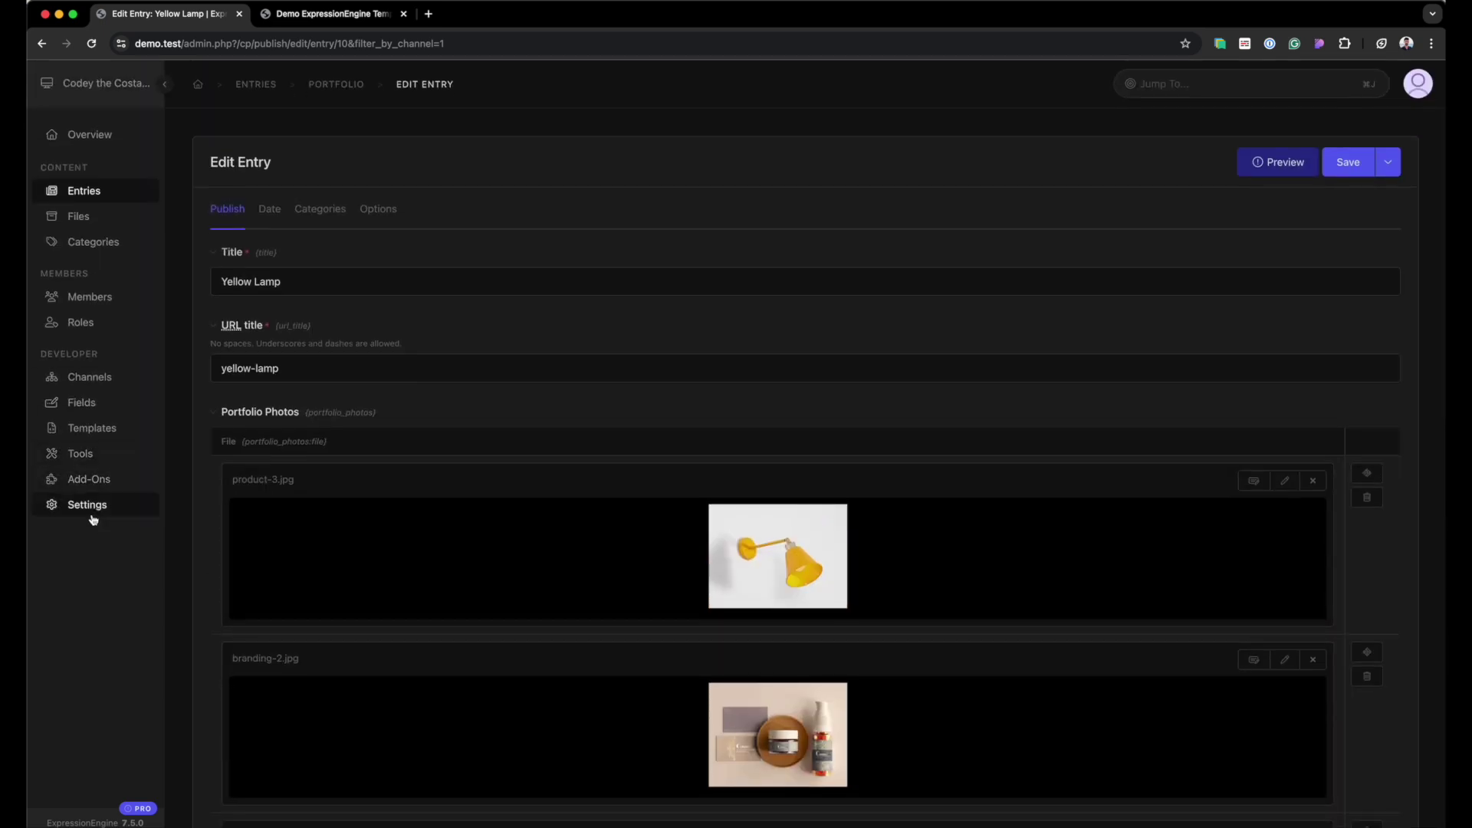
click(106, 424)
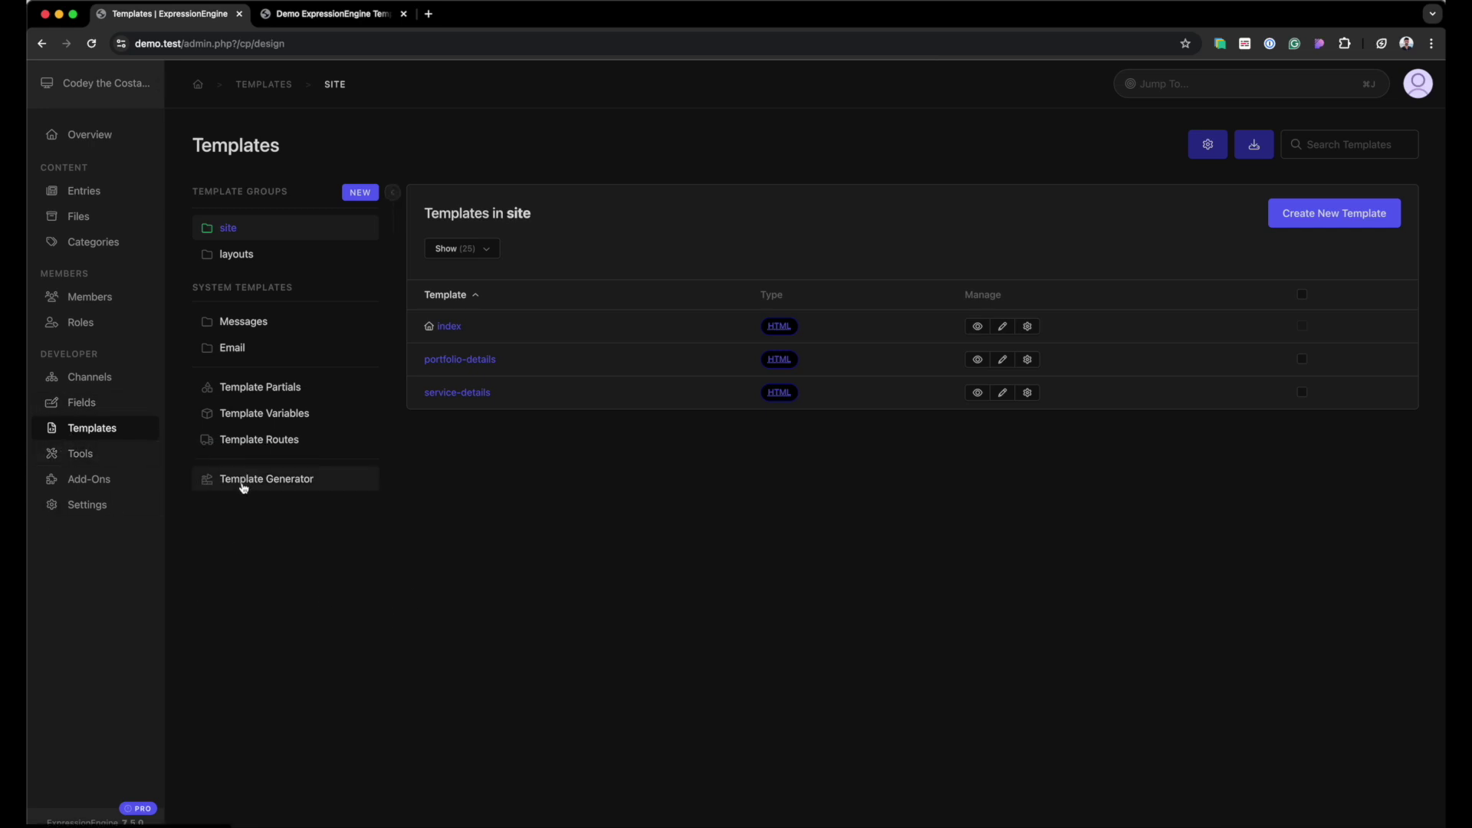
Open the Template Generator from the Templates sidebar.
click(289, 488)
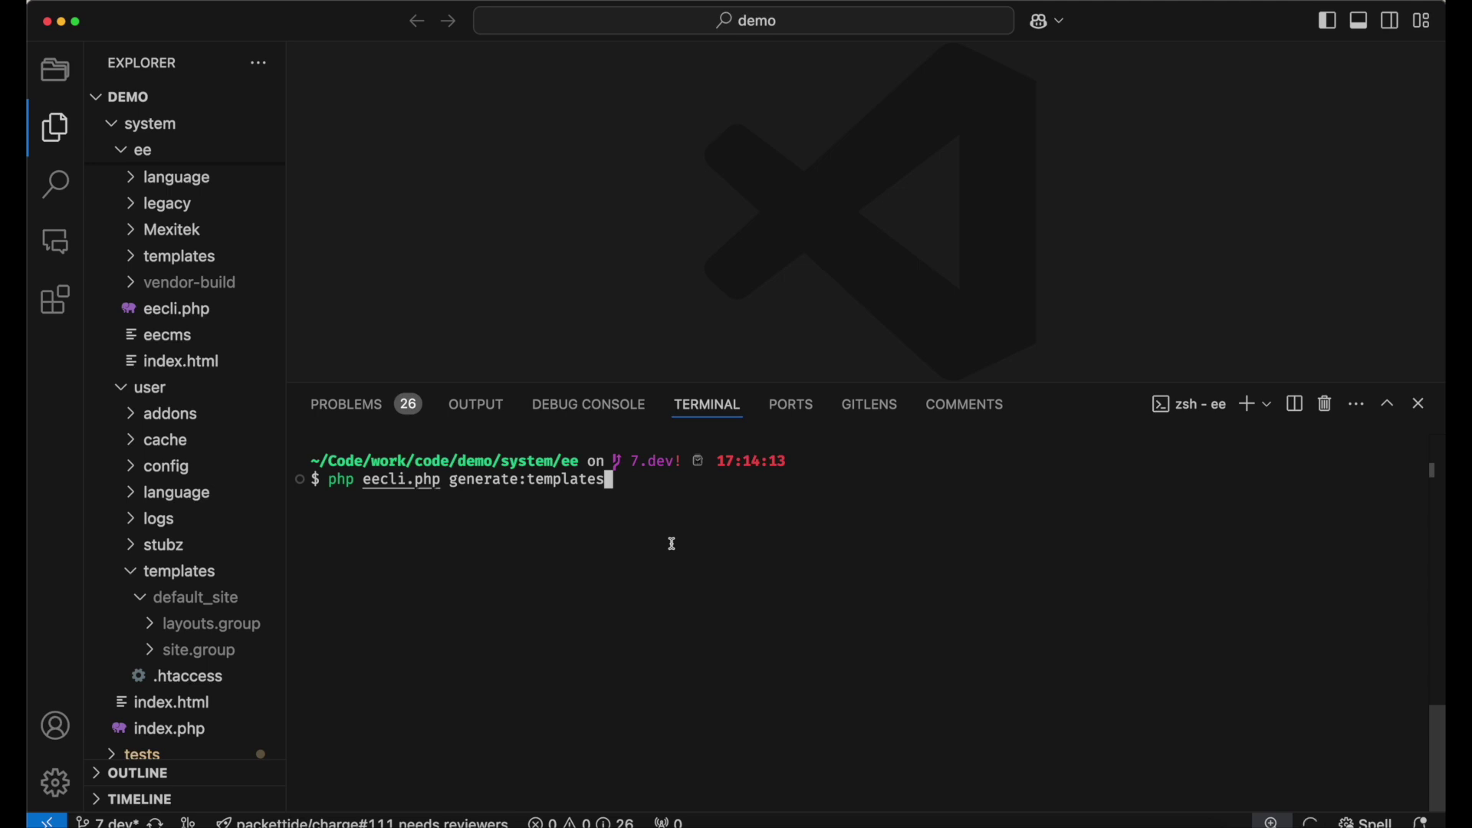
Run php eecli.php generate:templates, choose the channel entries generator (3) and name the group hobbies.
key(Return)
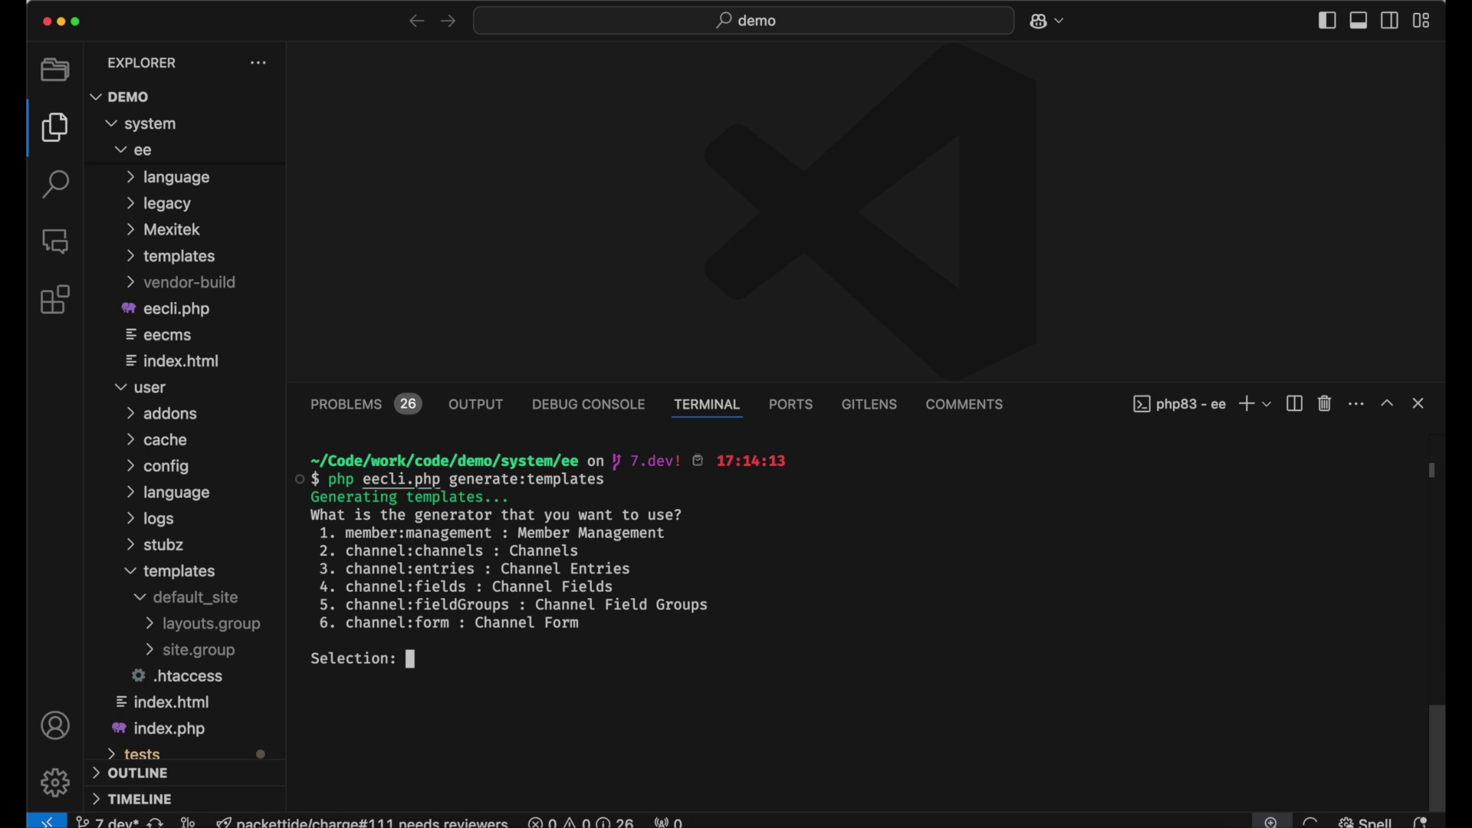
text(3)
key(Return)
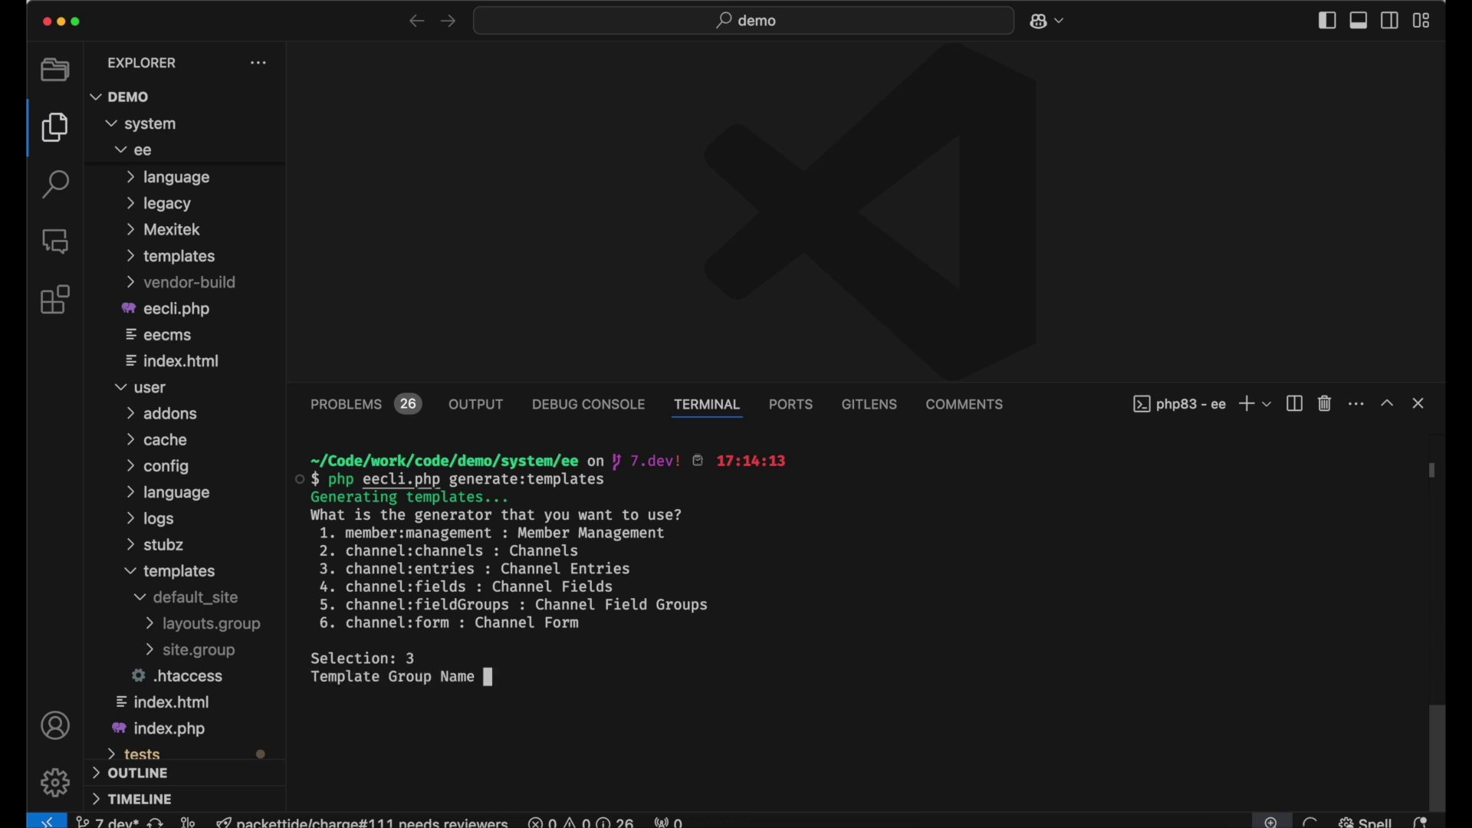
text(hobbies)
key(Return)
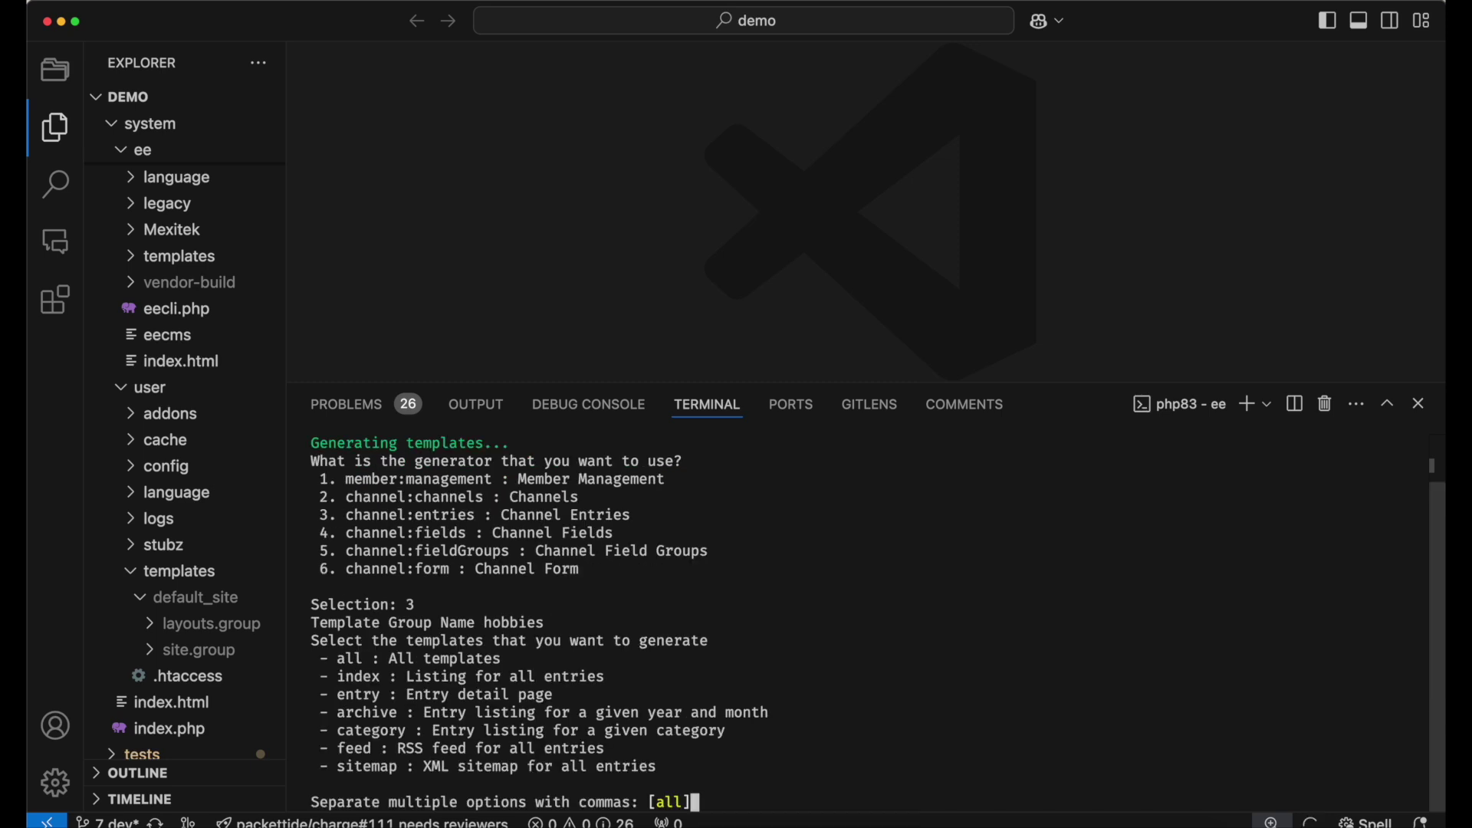
Generate all templates from the hobbies channel without comments, then bring up the demo site.
key(Return)
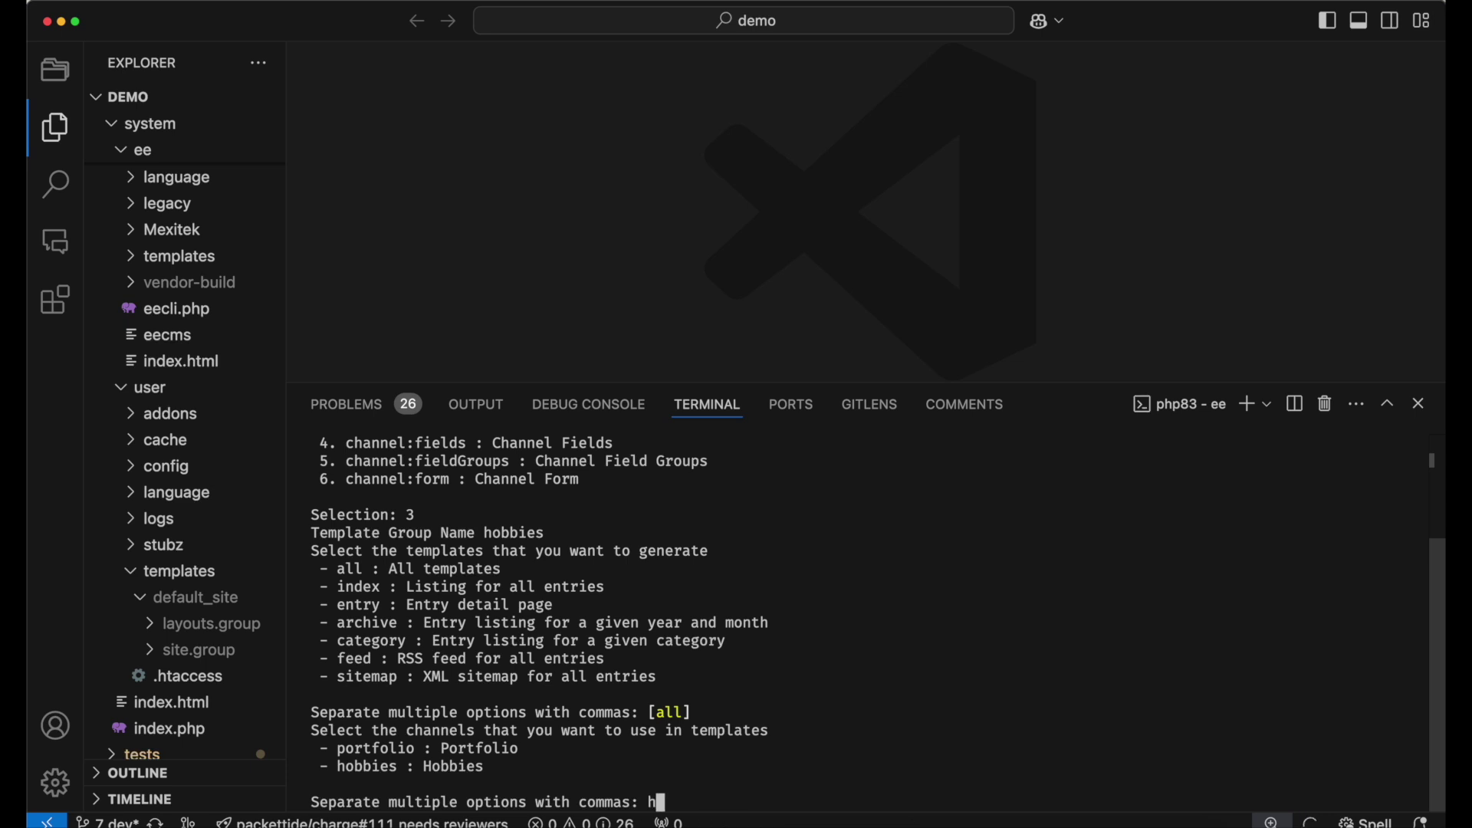
text(hobbies)
key(Return)
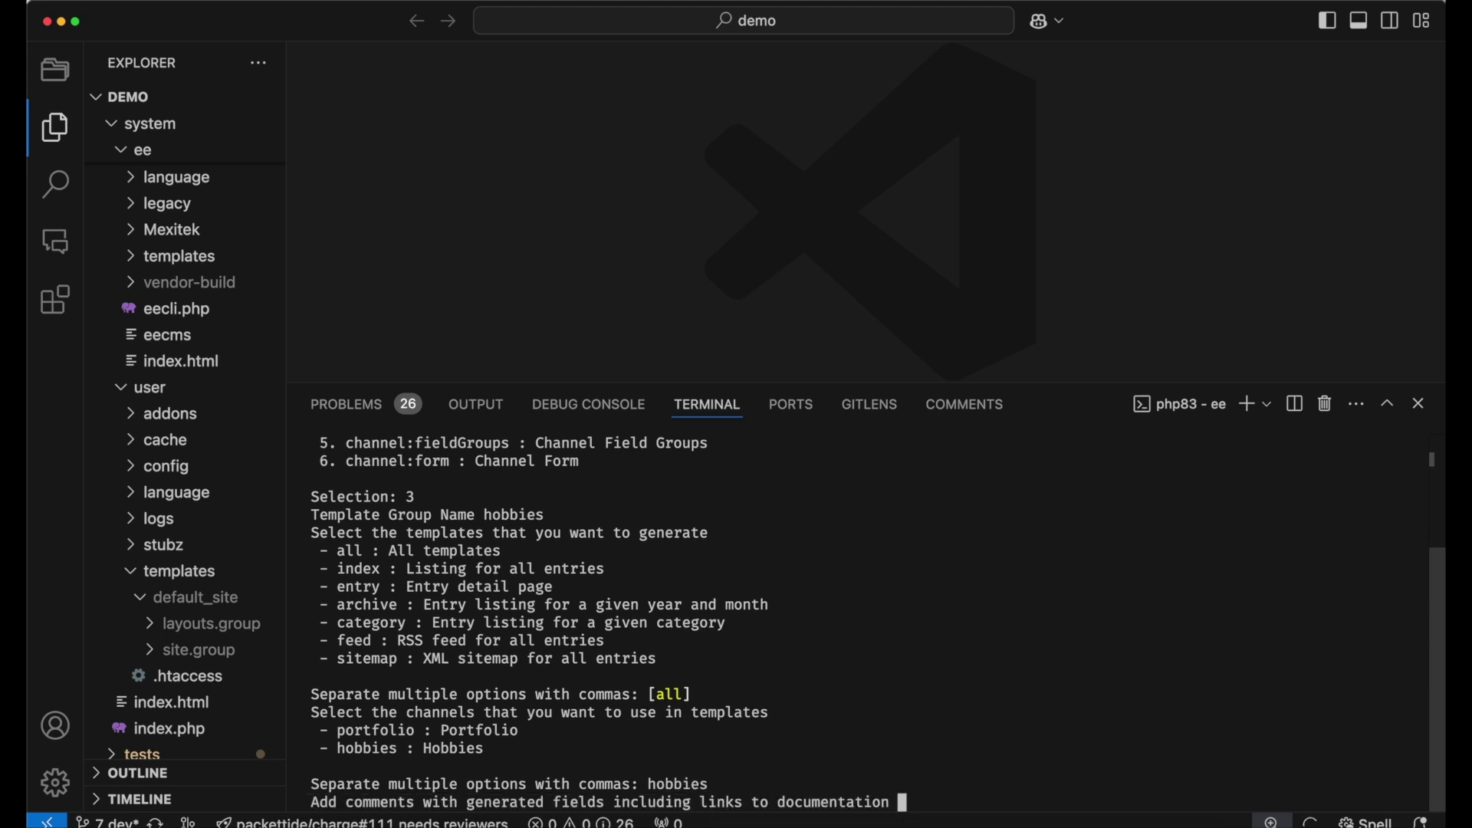
text(n)
key(Return)
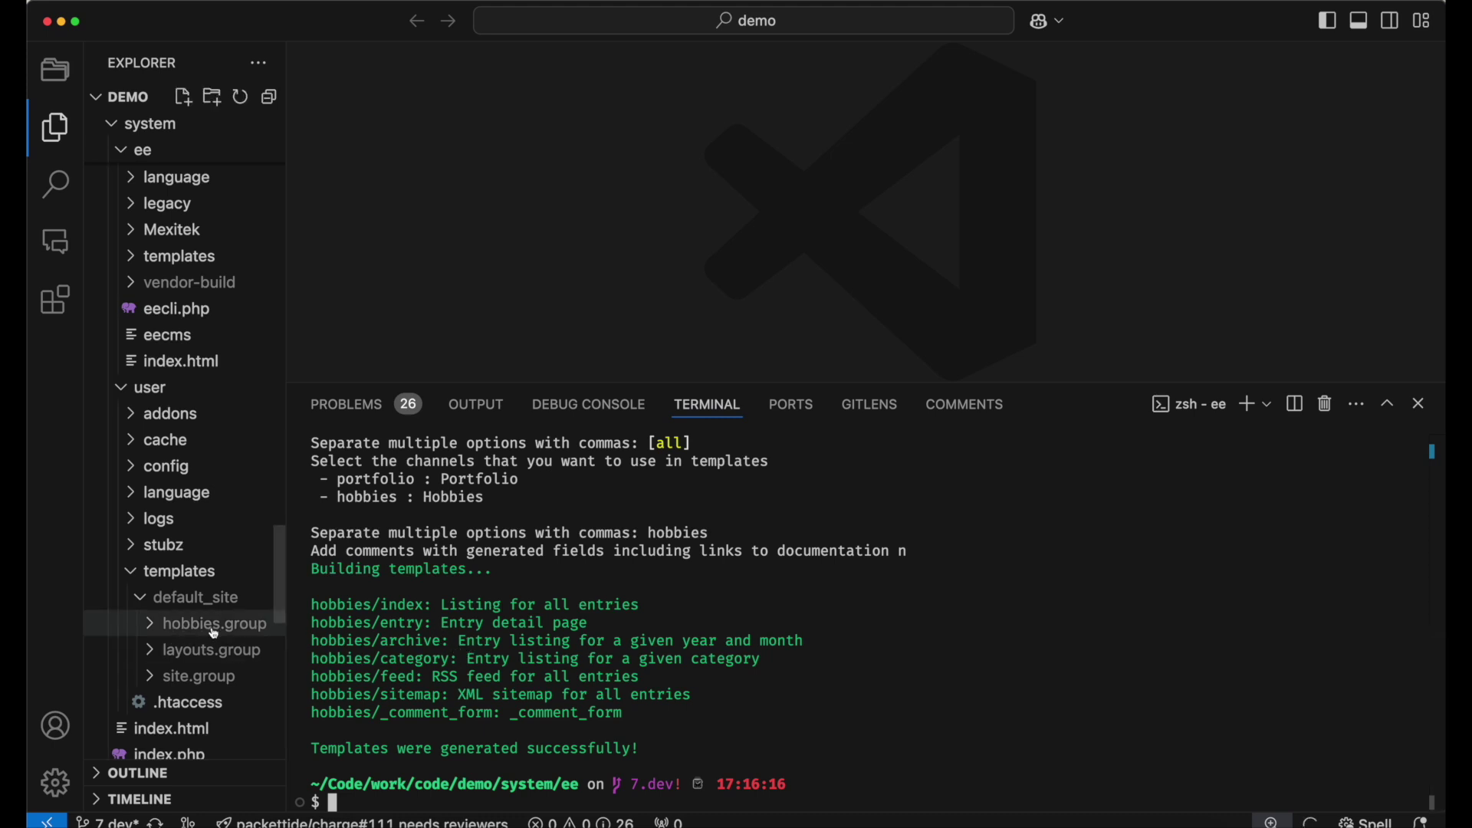
key(ctrl+Left)
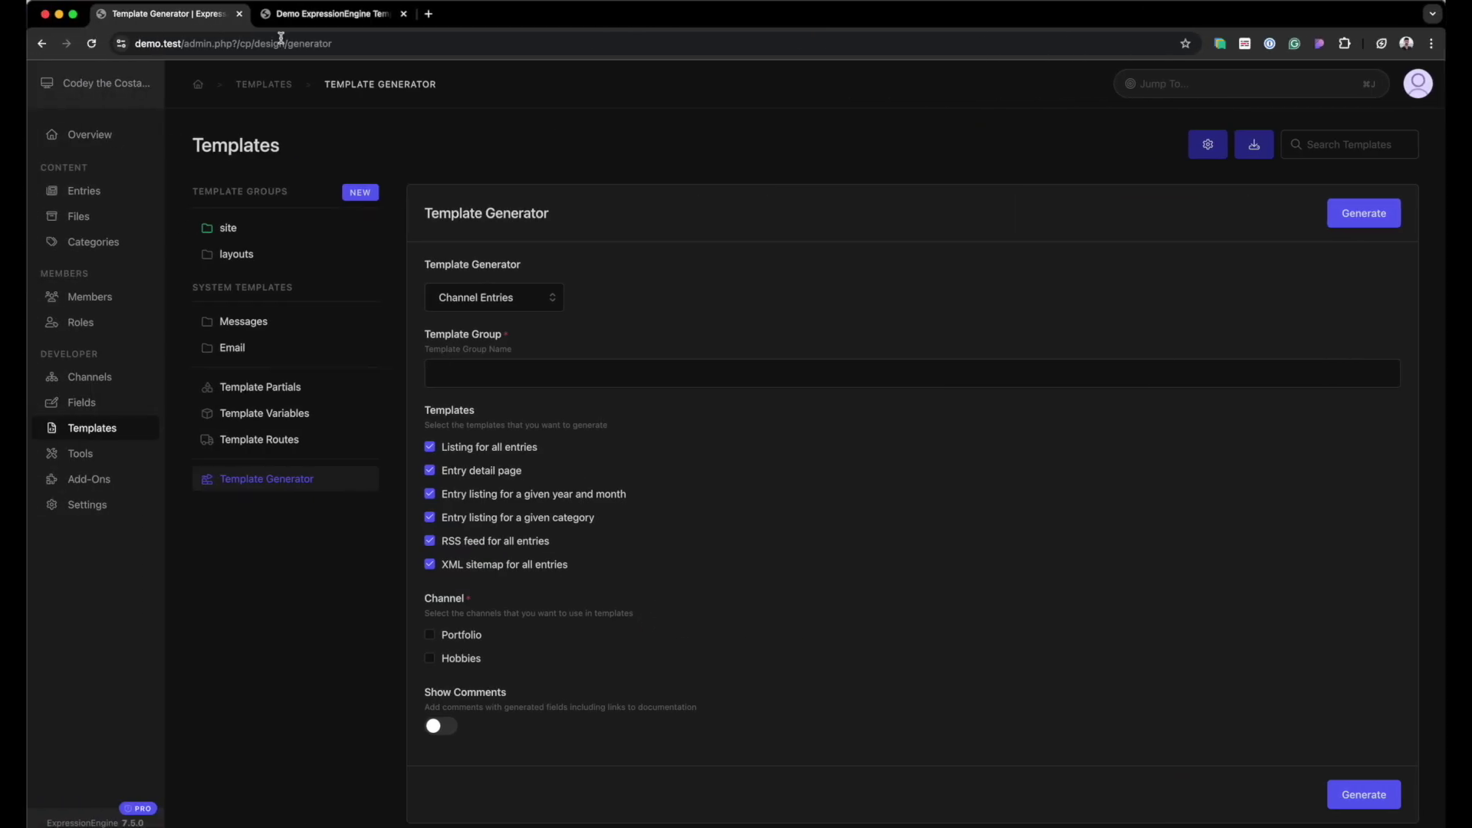
click(292, 23)
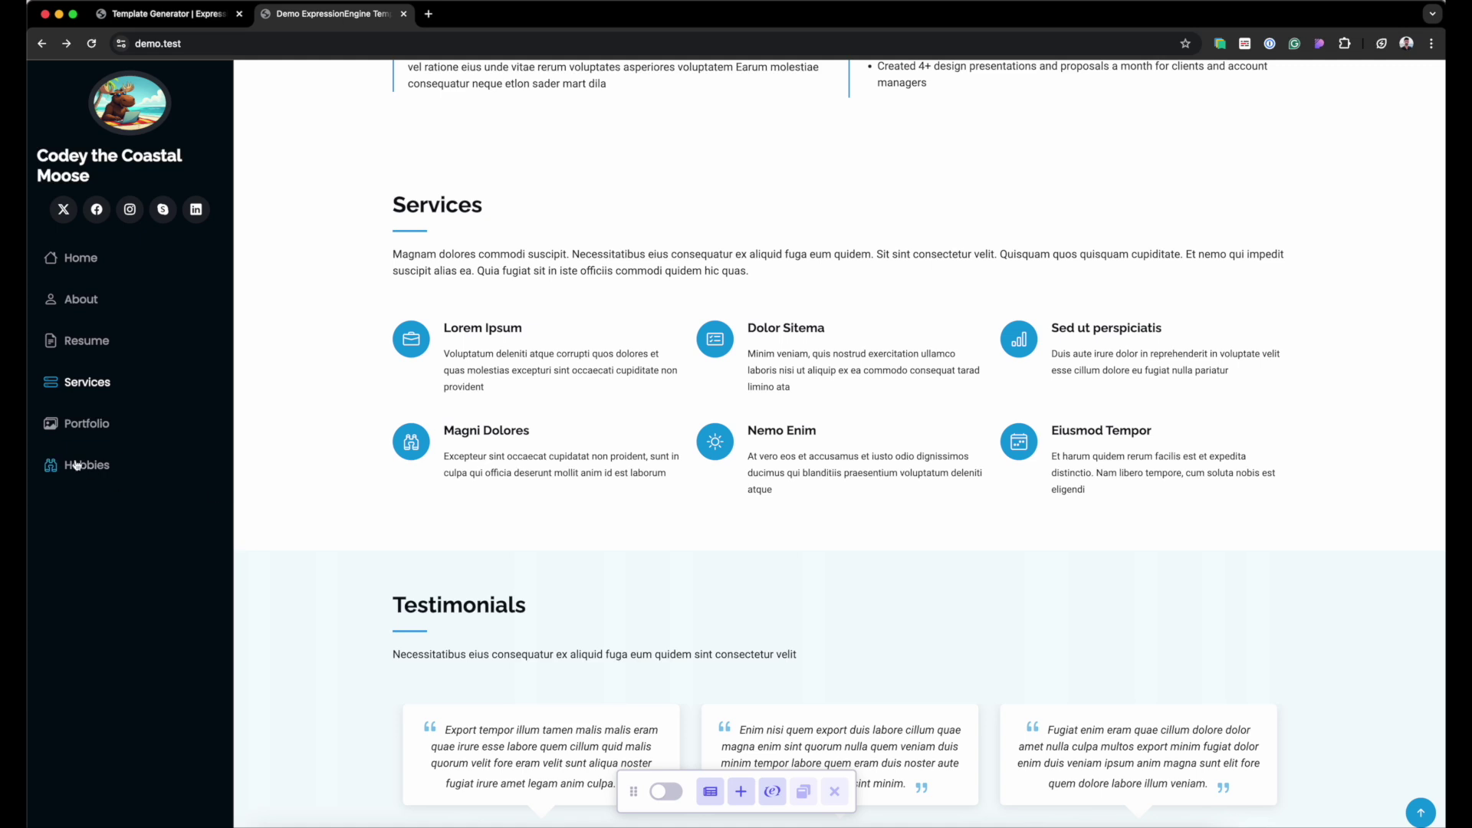
Open the Hobbies listing and view the Music and Rock Climbing entry pages.
click(106, 465)
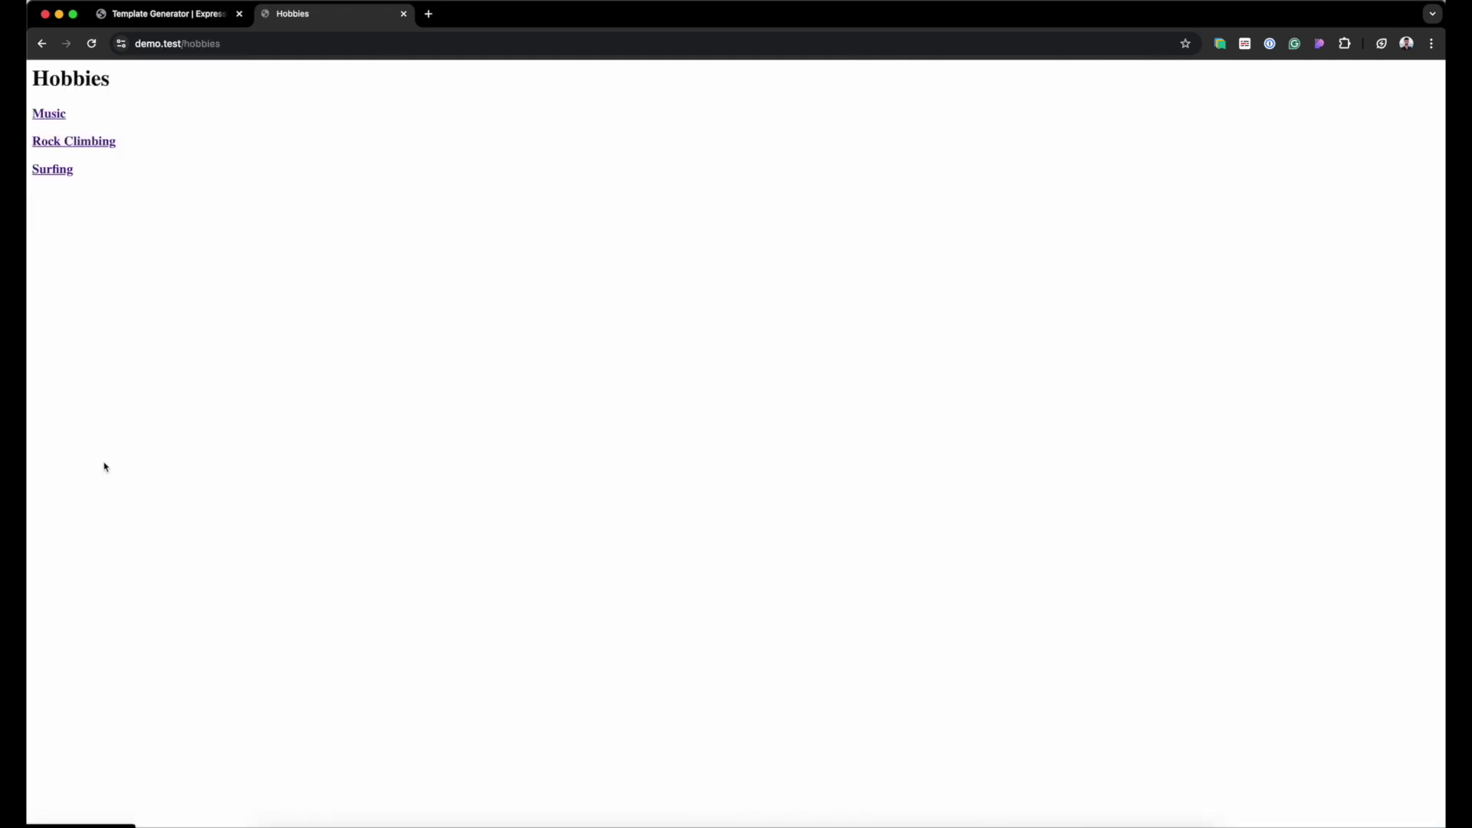
click(46, 117)
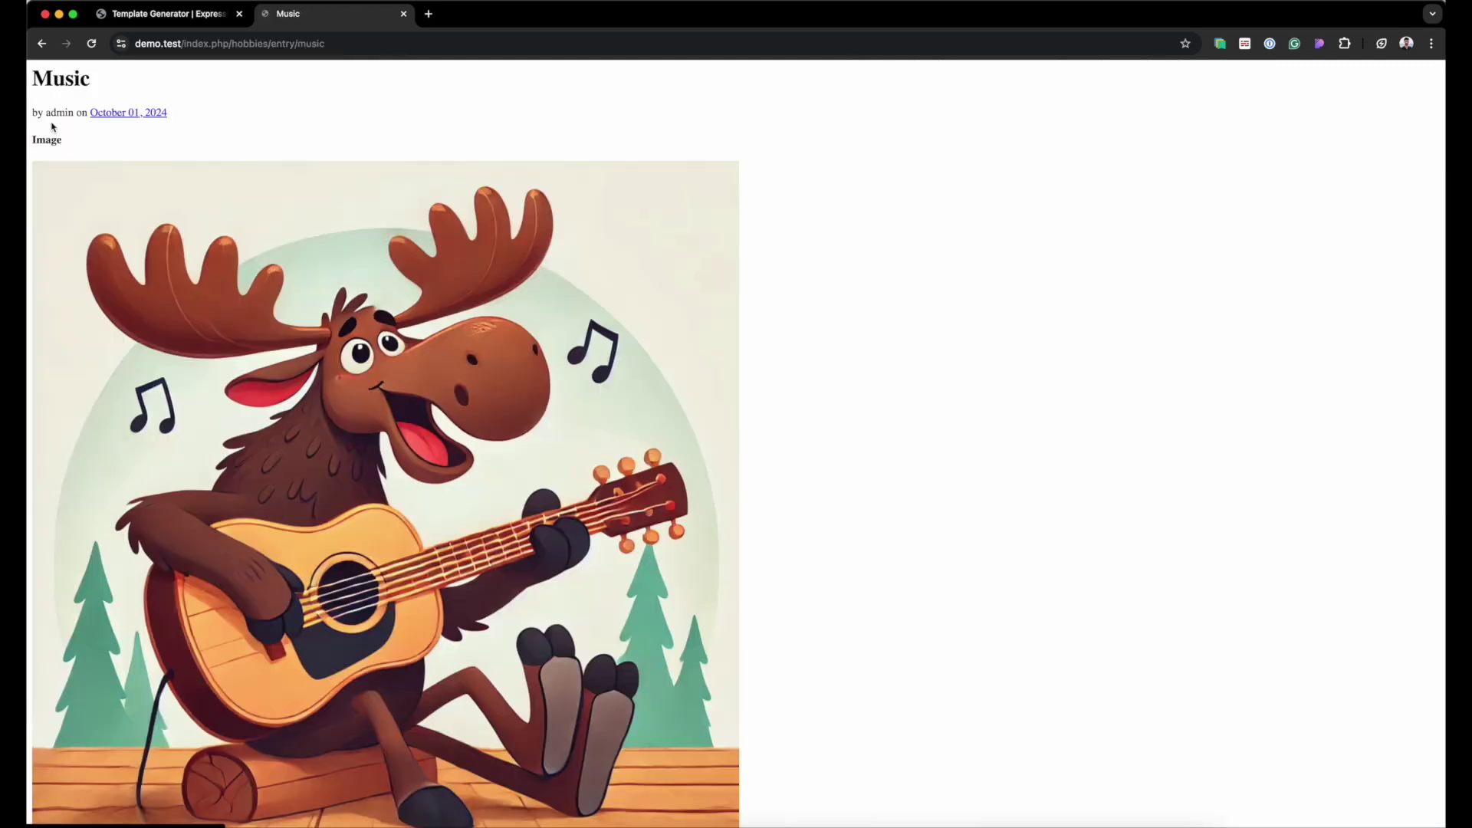
scroll(49, 123, down, 10)
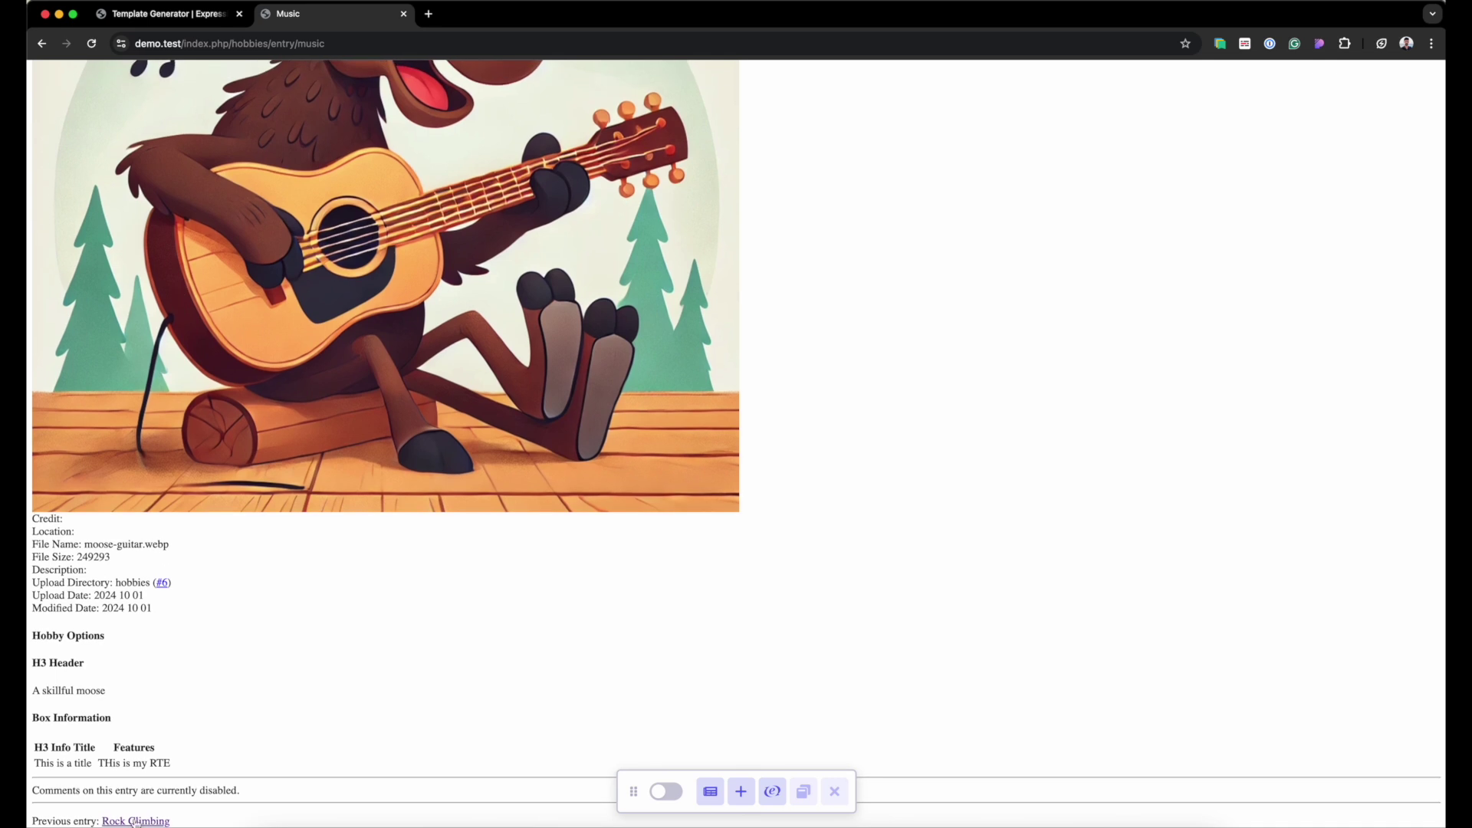
click(137, 821)
scroll(275, 607, down, 10)
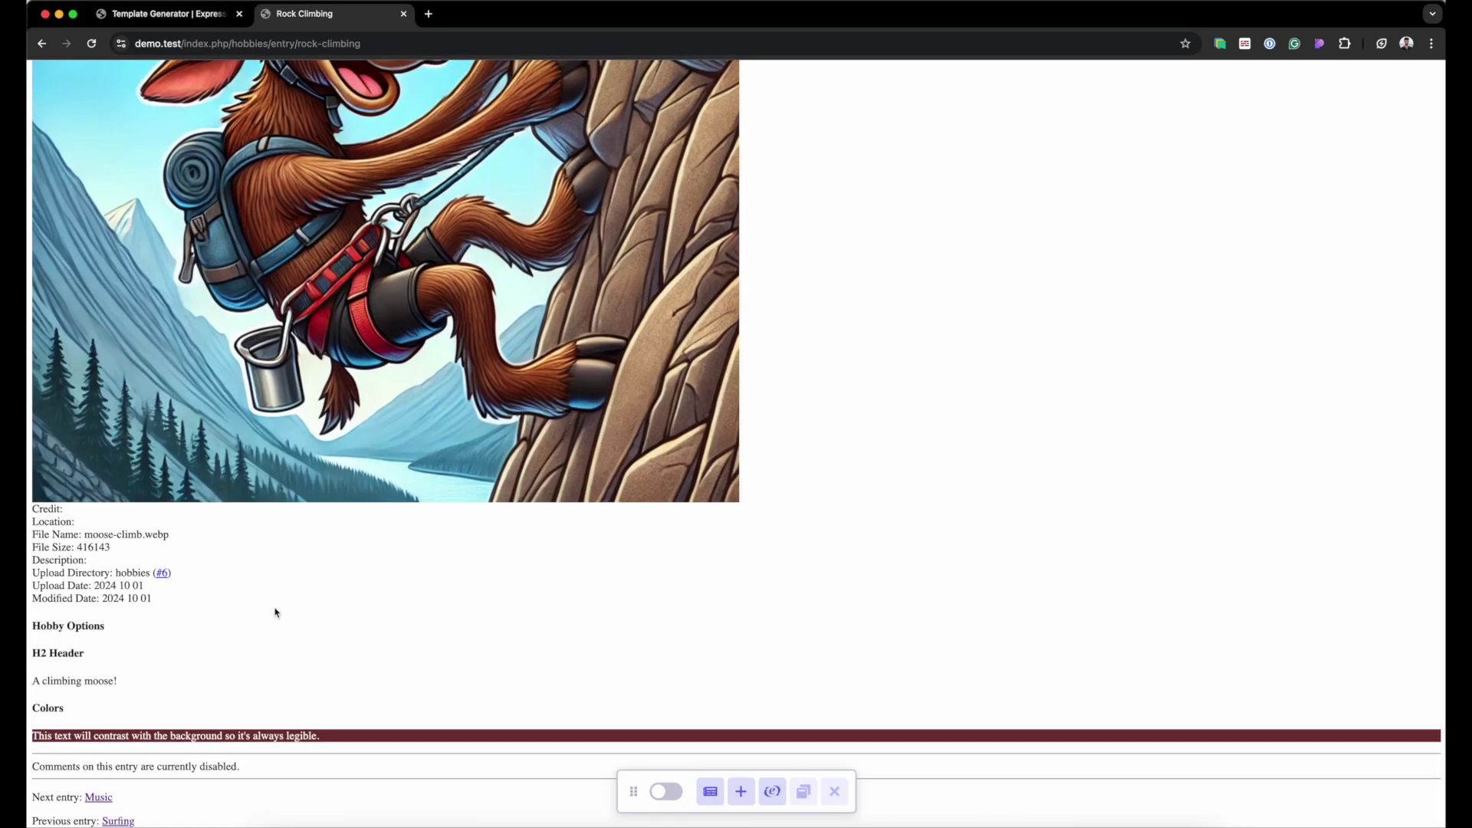
scroll(276, 612, up, 10)
Navigate back through Music and the Hobbies listing to the site's home page.
click(45, 44)
click(46, 46)
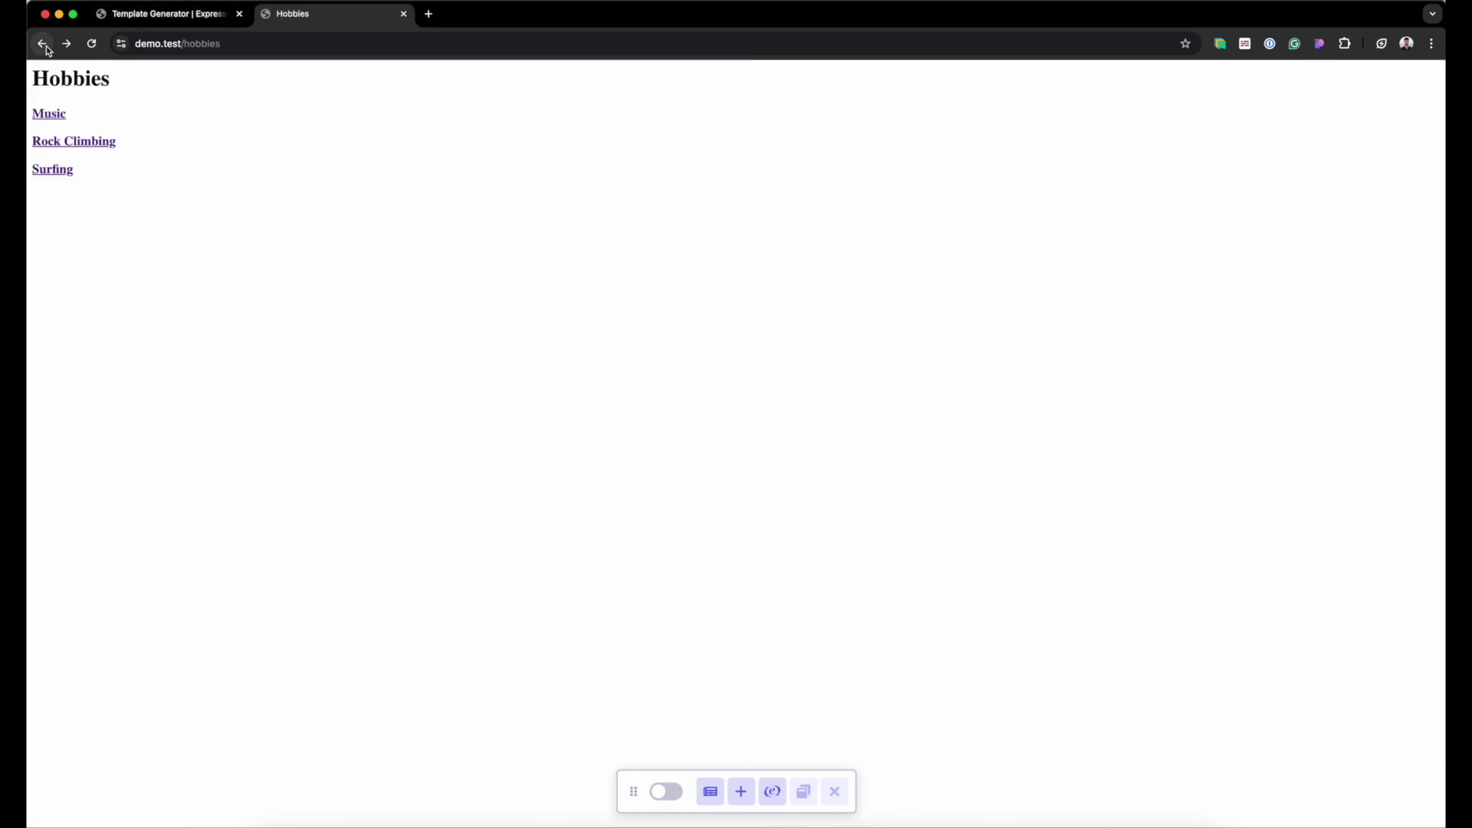
click(43, 44)
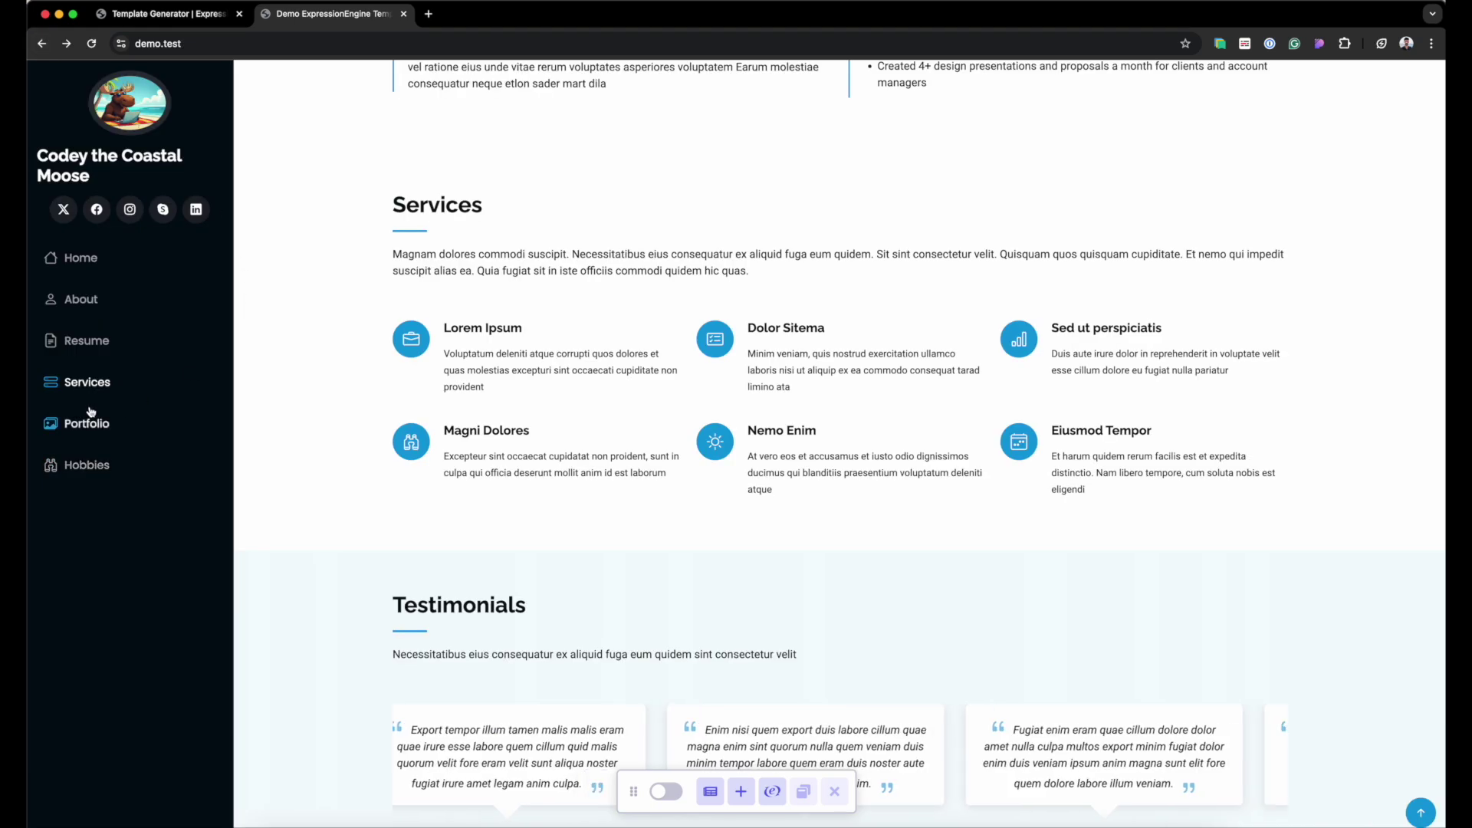
key(ctrl+Right)
Generate all channel:entries templates for portfolio into a portfolio group with --show_comments=false.
key(Up)
key(Up)
key(Up)
key(Up)
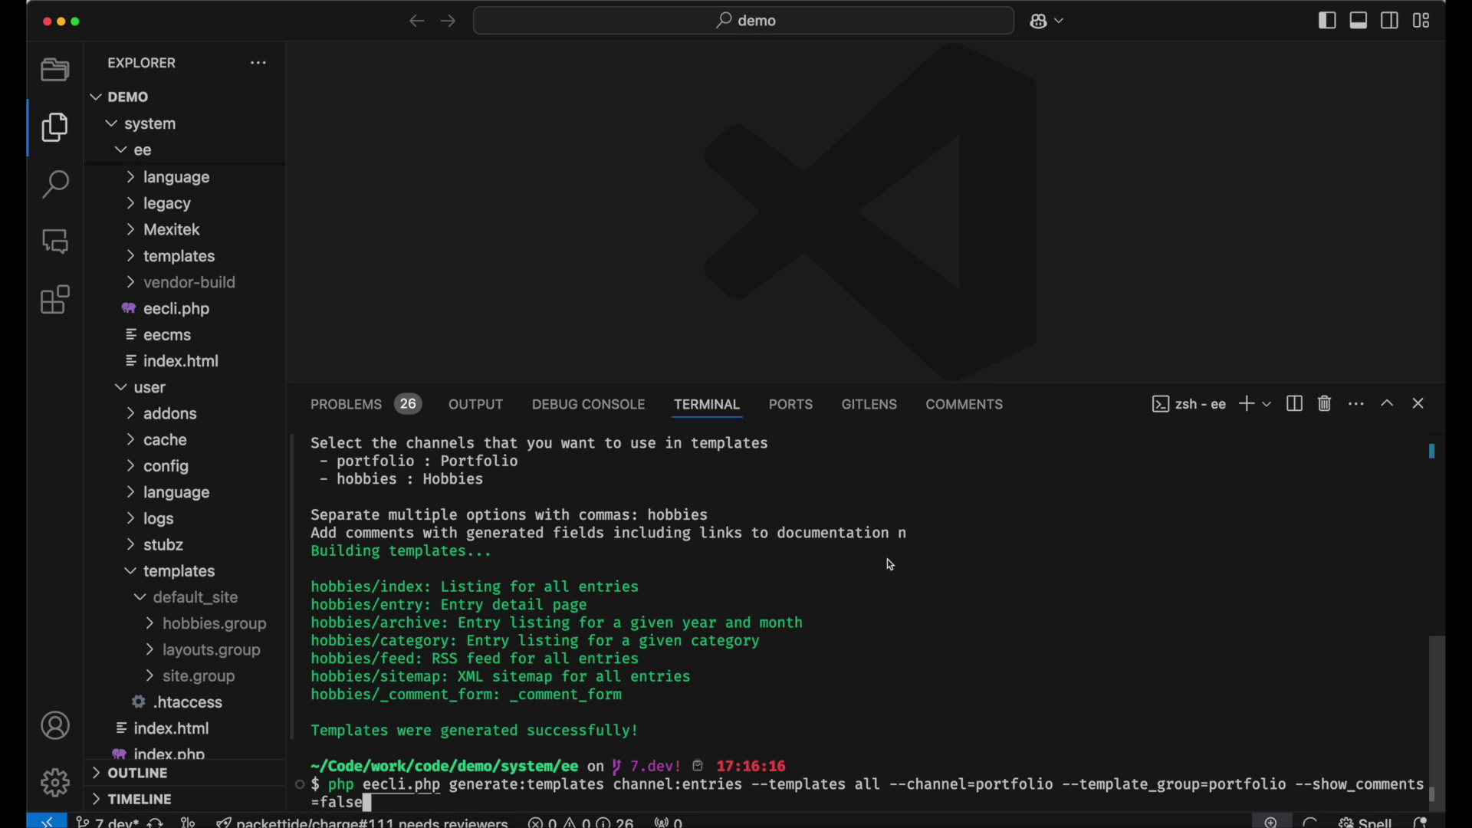
key(Return)
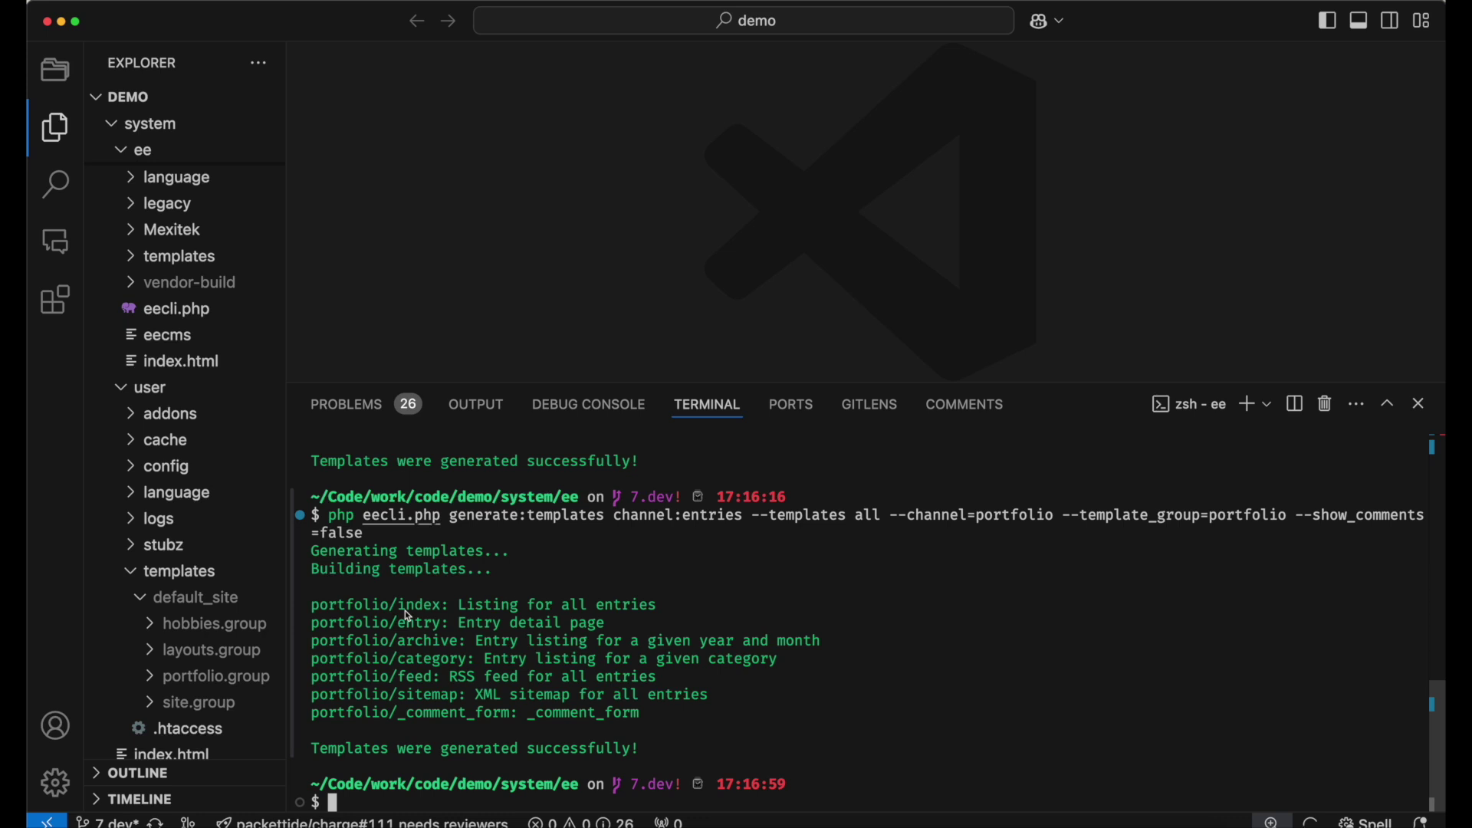
key(ctrl+Left)
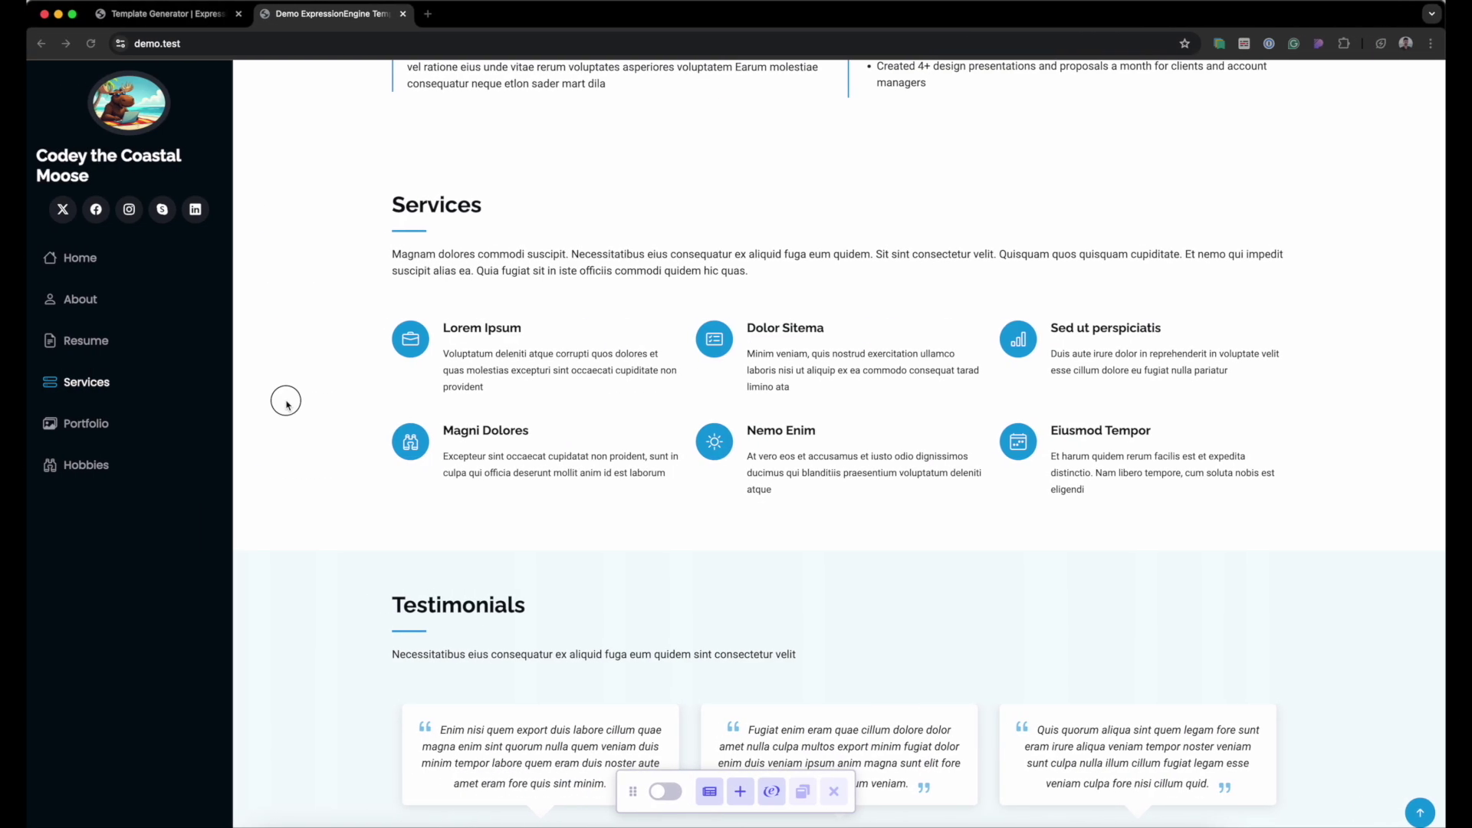
Open the site's Portfolio listing and the Little Black Book entry page.
click(86, 423)
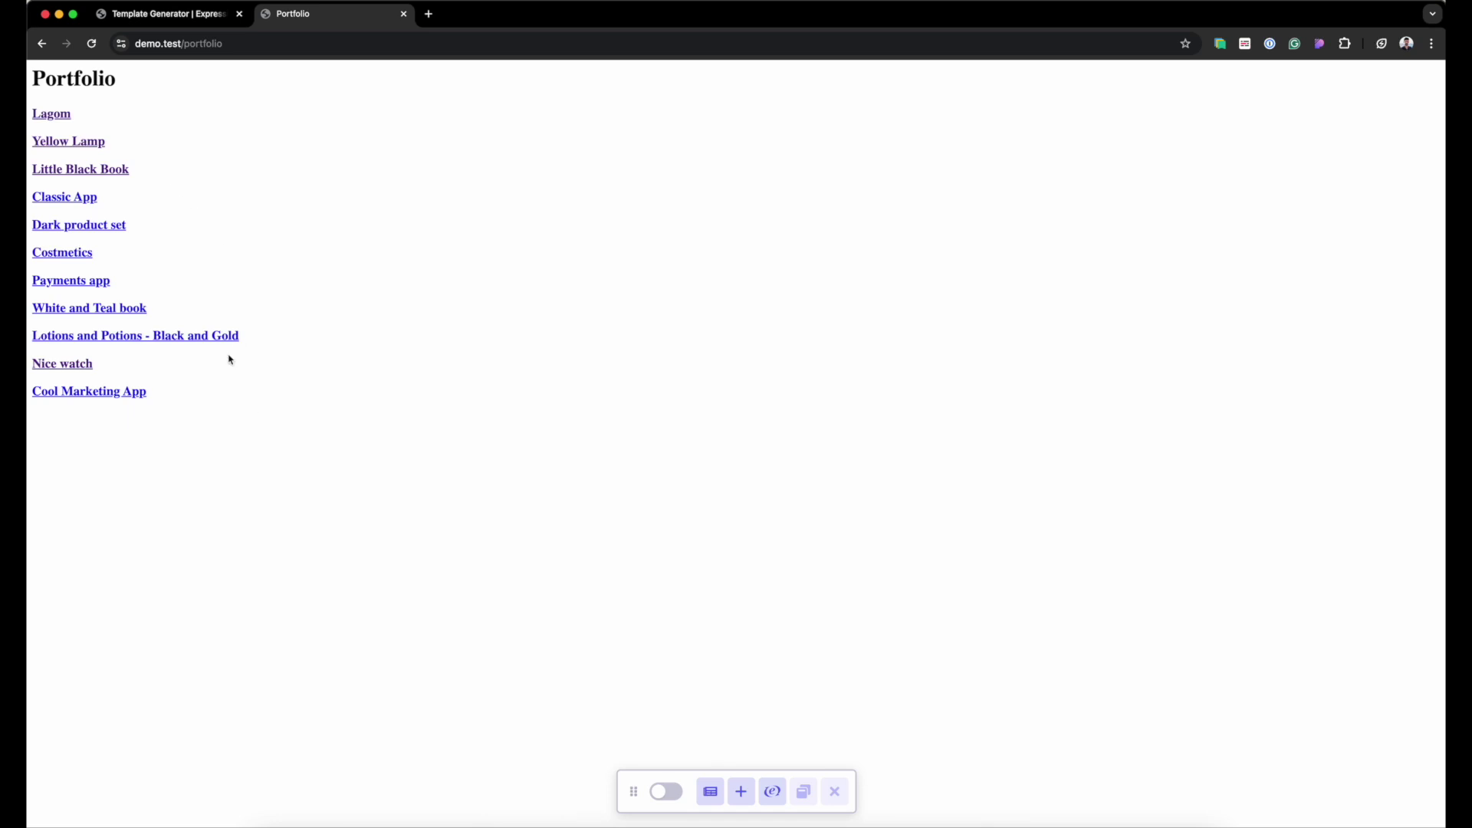
click(92, 169)
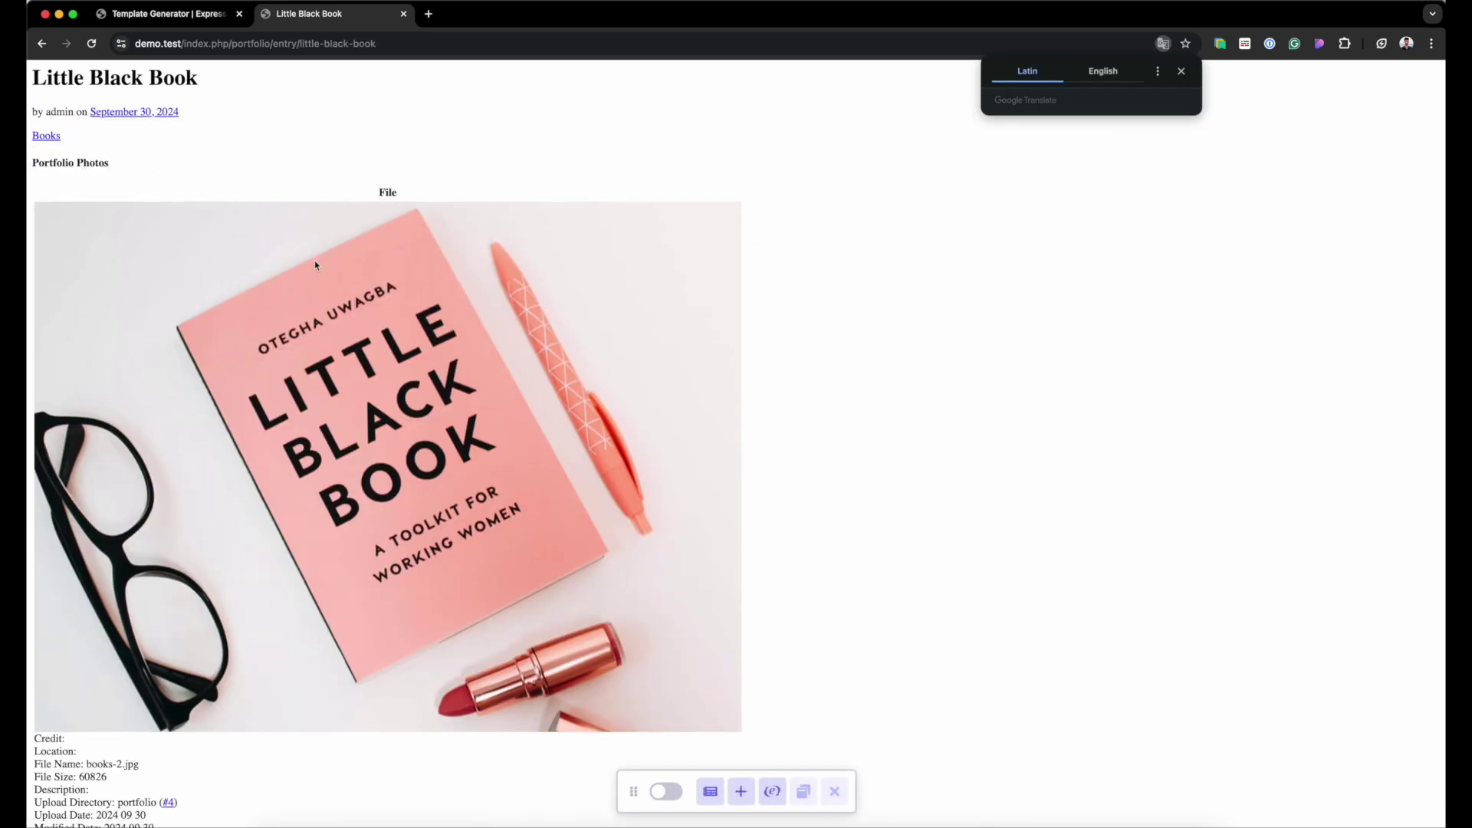
scroll(314, 264, down, 4)
scroll(314, 264, up, 4)
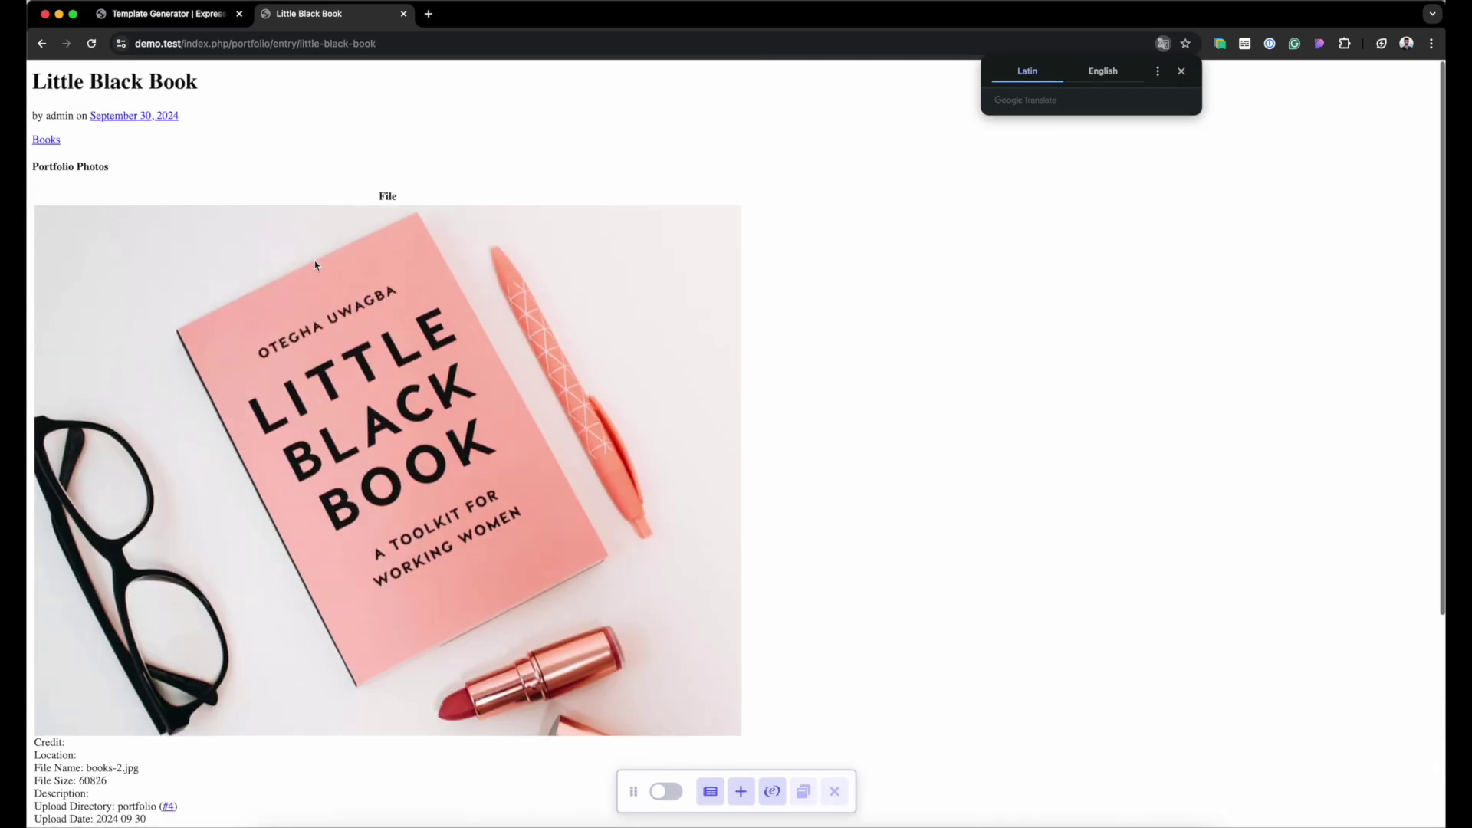
scroll(315, 264, down, 4)
View the Yellow Lamp and Lagom entry pages, then return to the Template Generator.
click(128, 797)
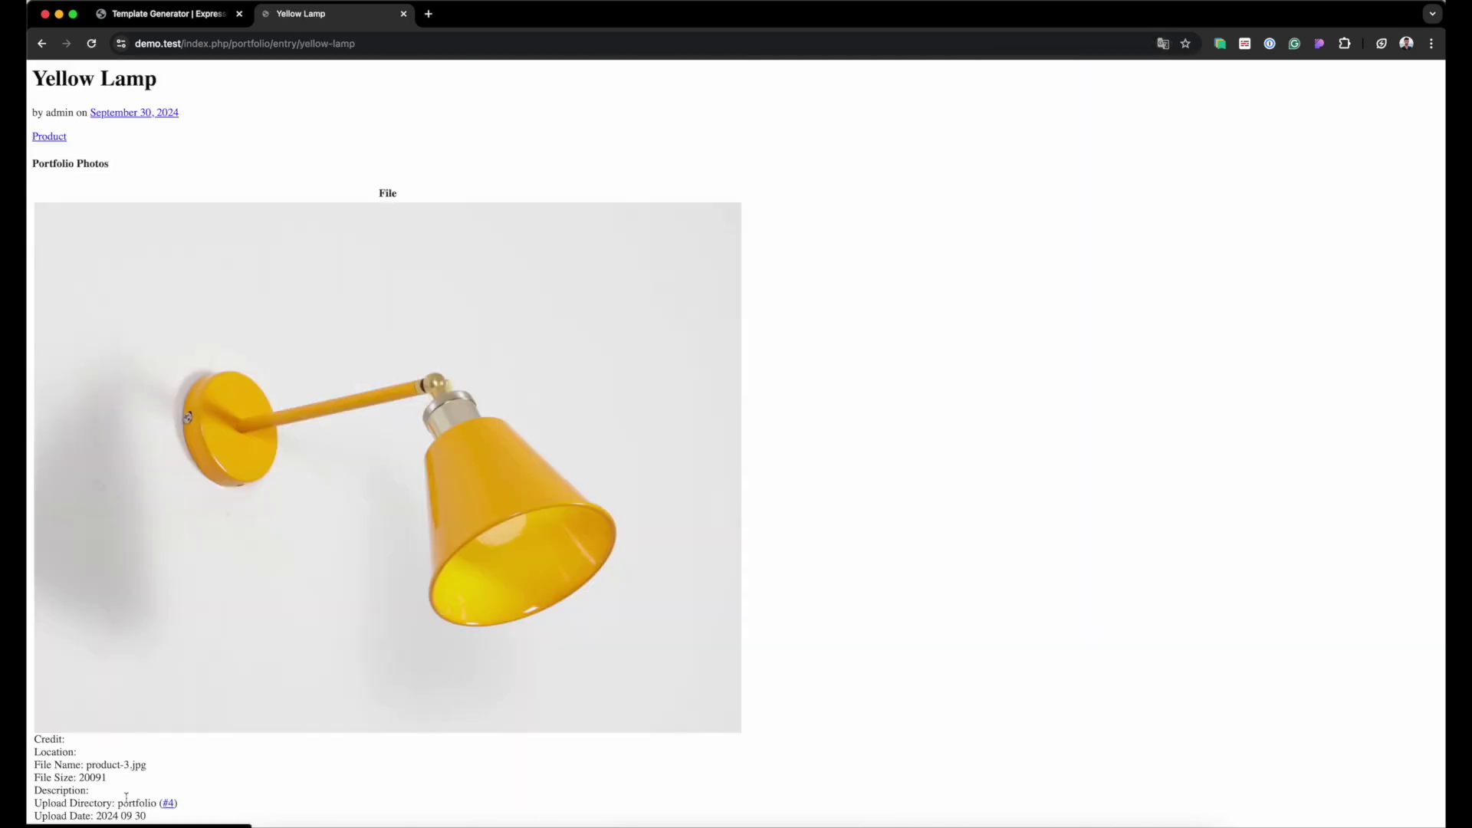
scroll(394, 526, down, 18)
scroll(395, 526, down, 2)
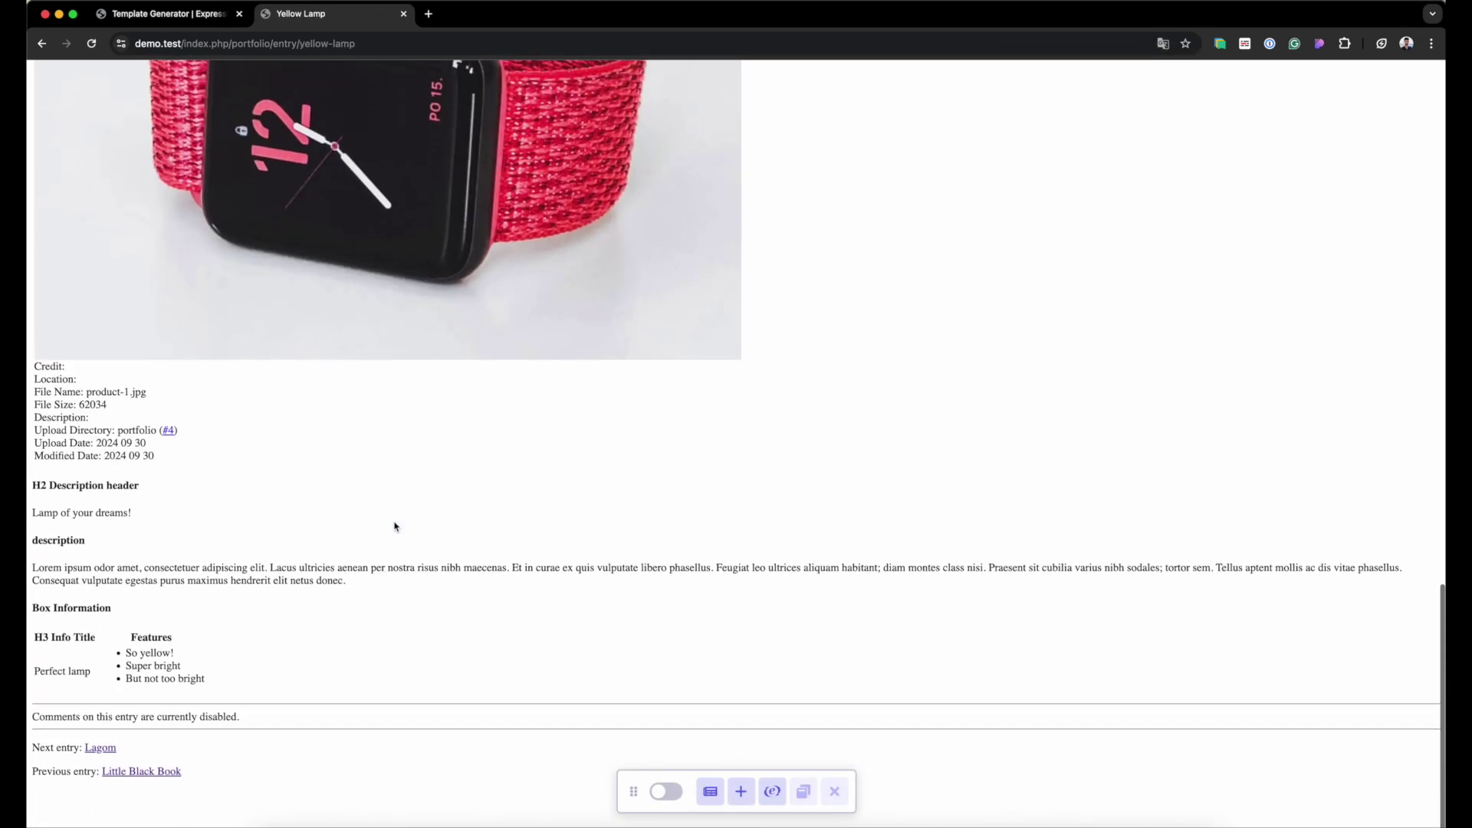
click(100, 799)
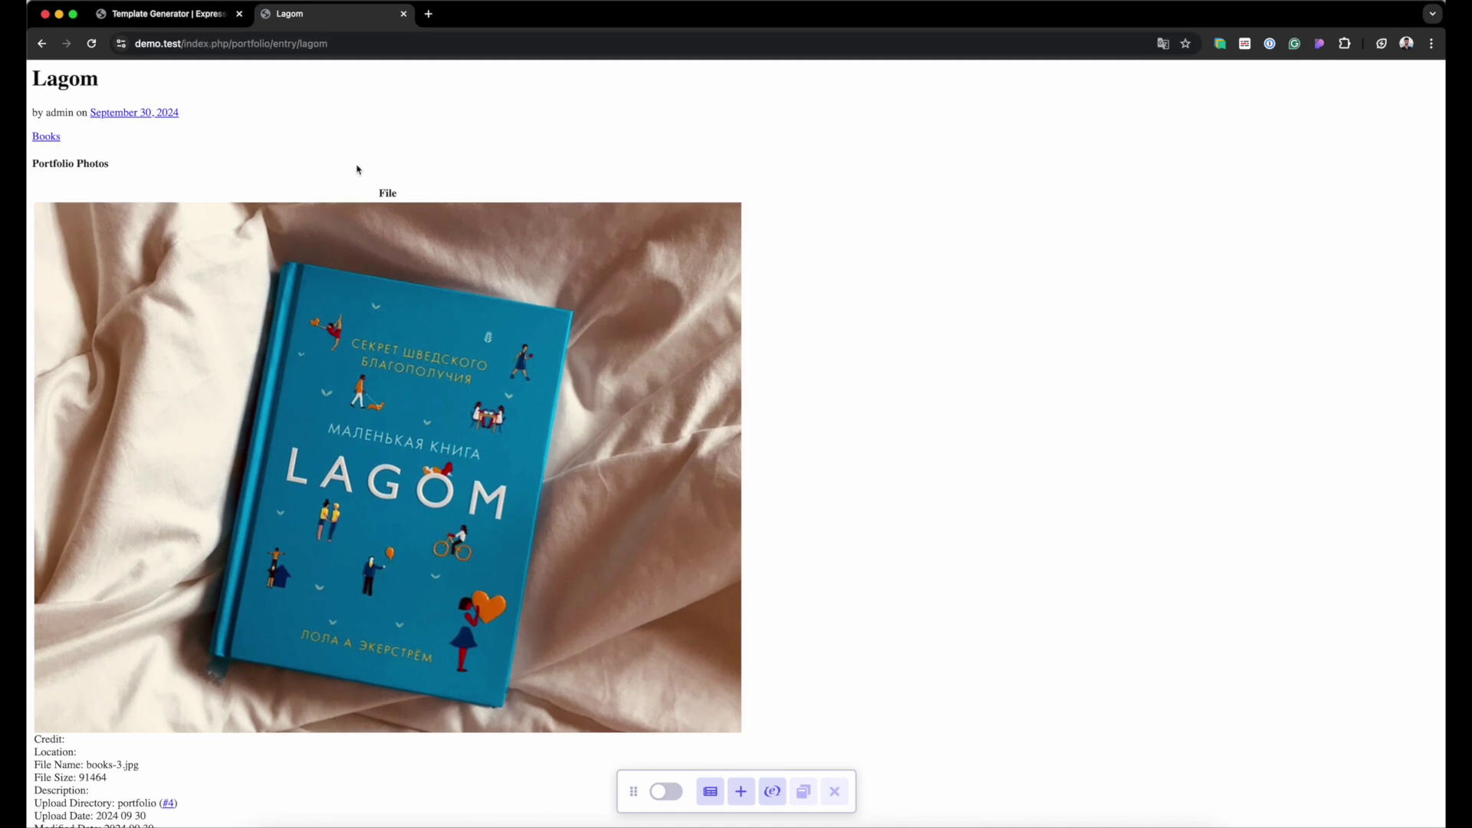
click(201, 21)
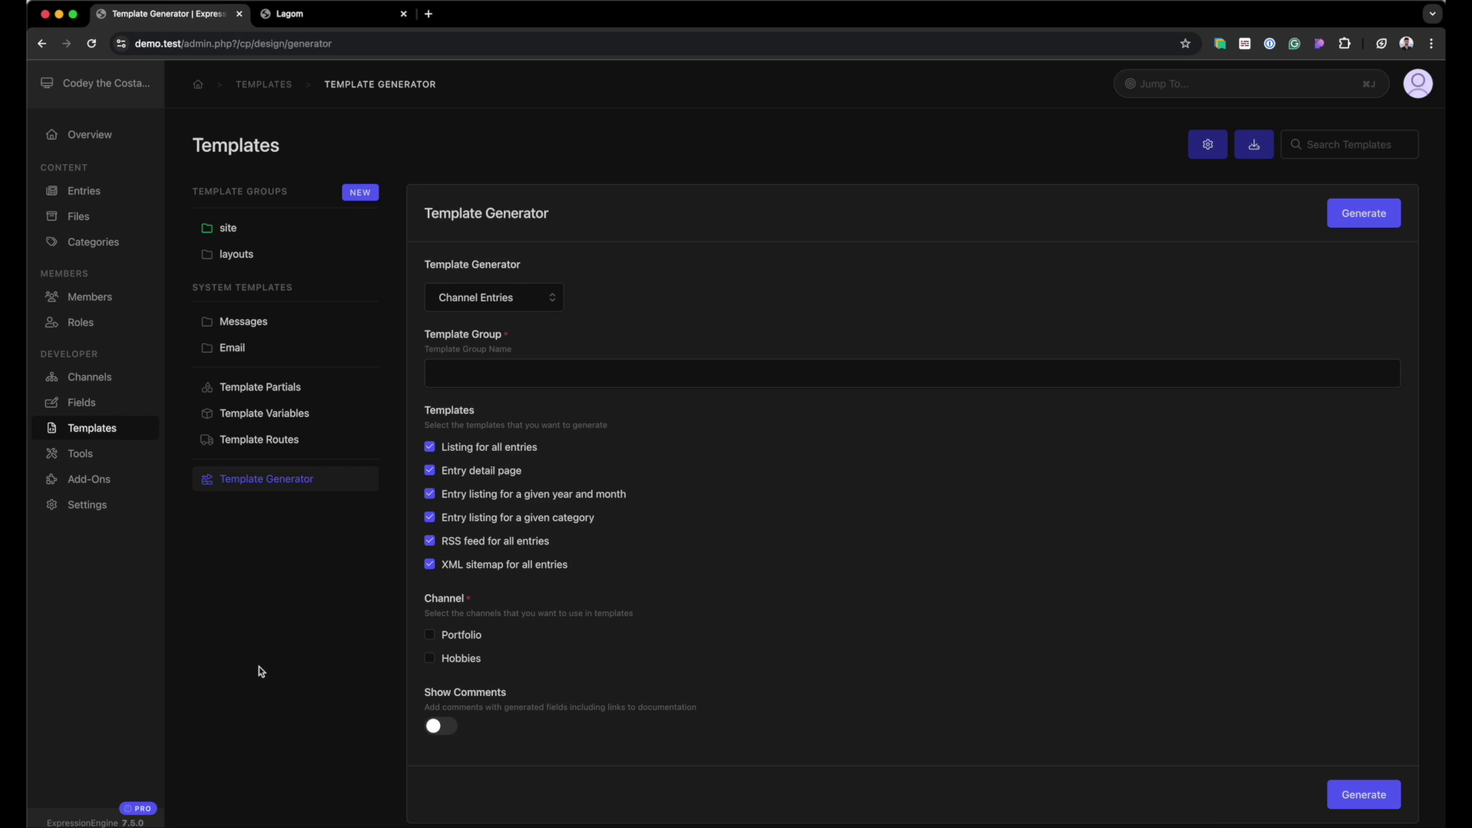
Refresh the templates list and delete the hobbies and portfolio template groups.
key(super+r)
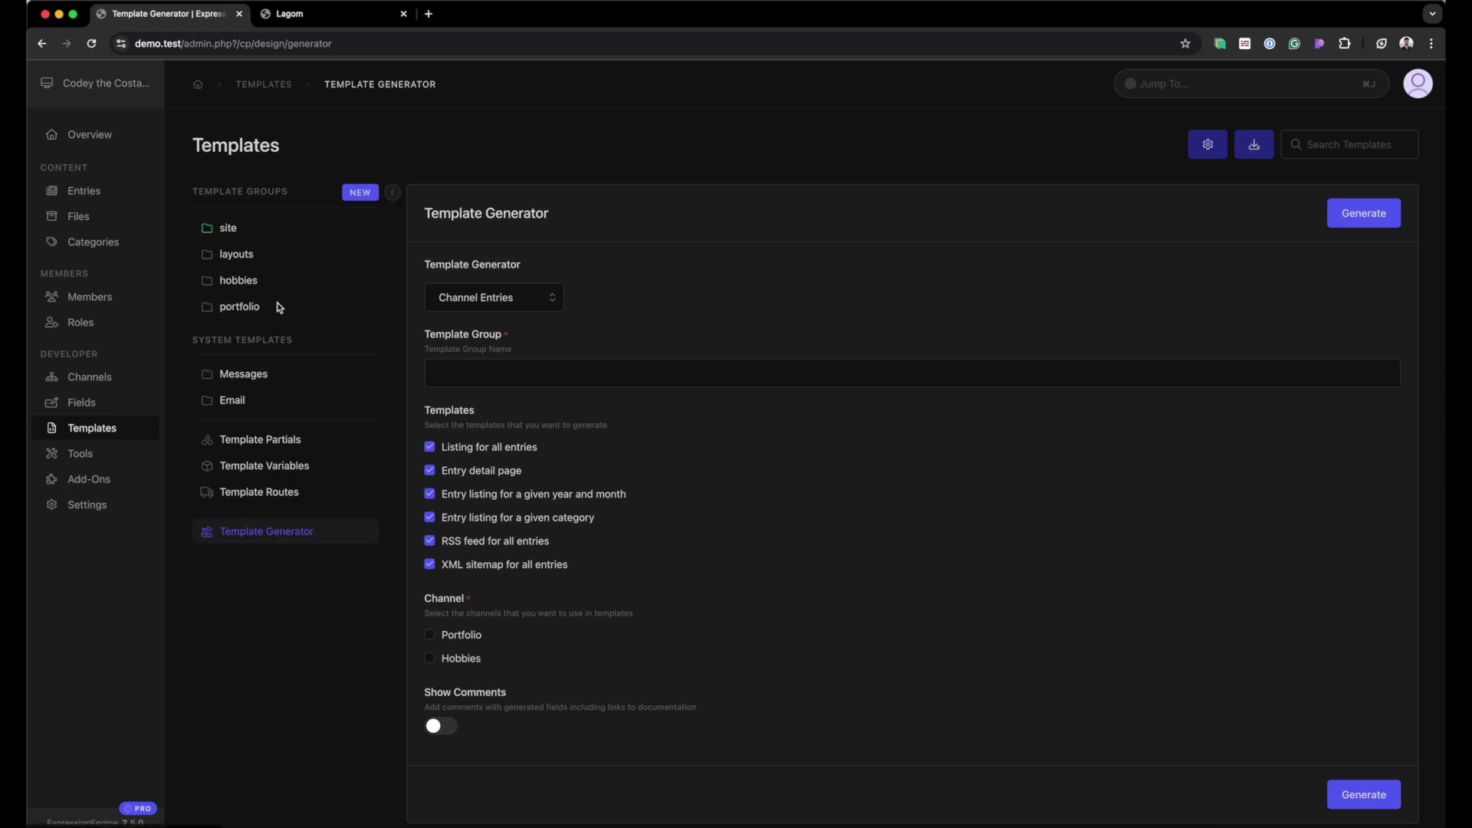
click(361, 280)
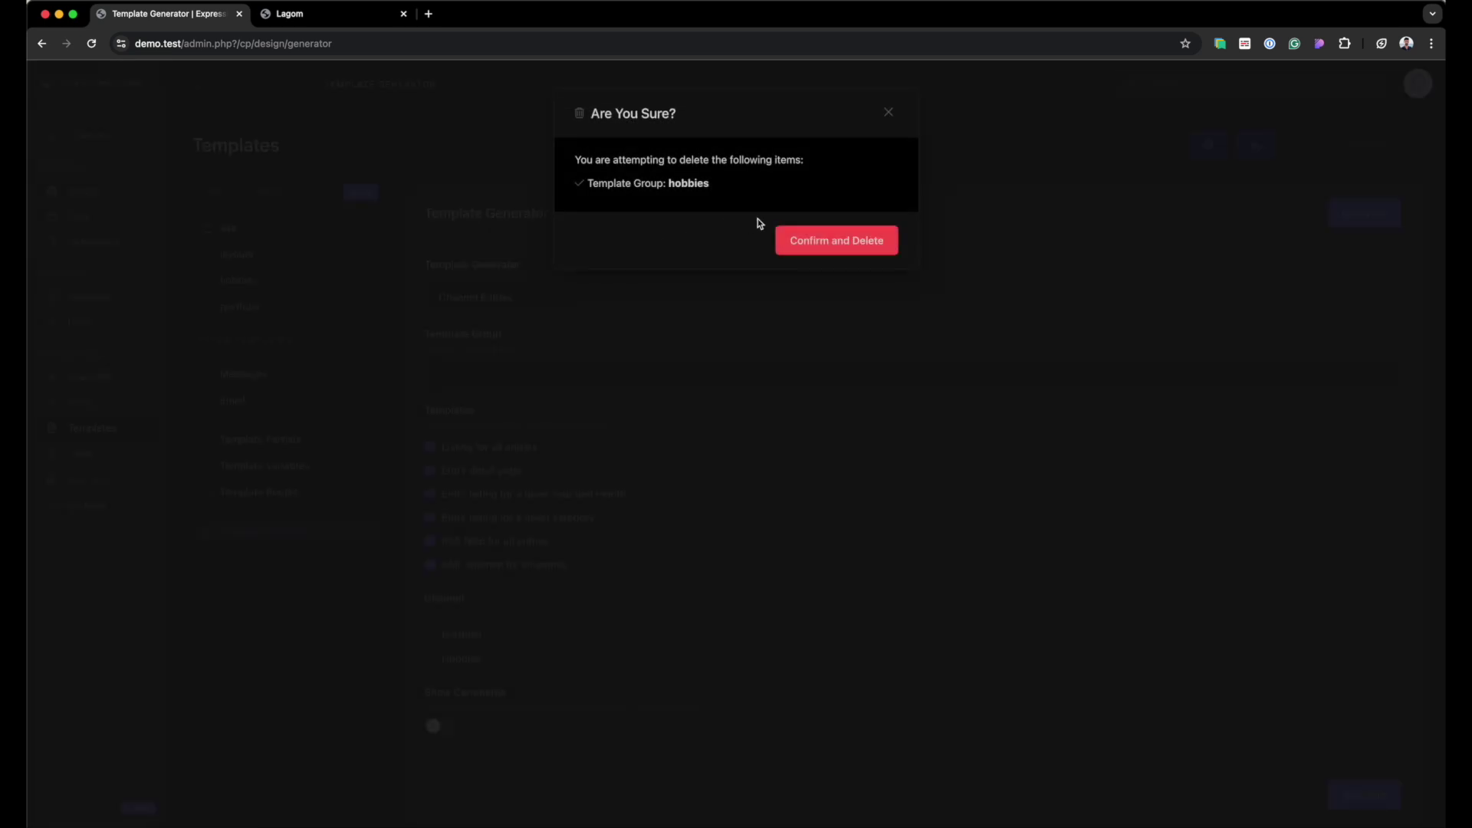
click(797, 239)
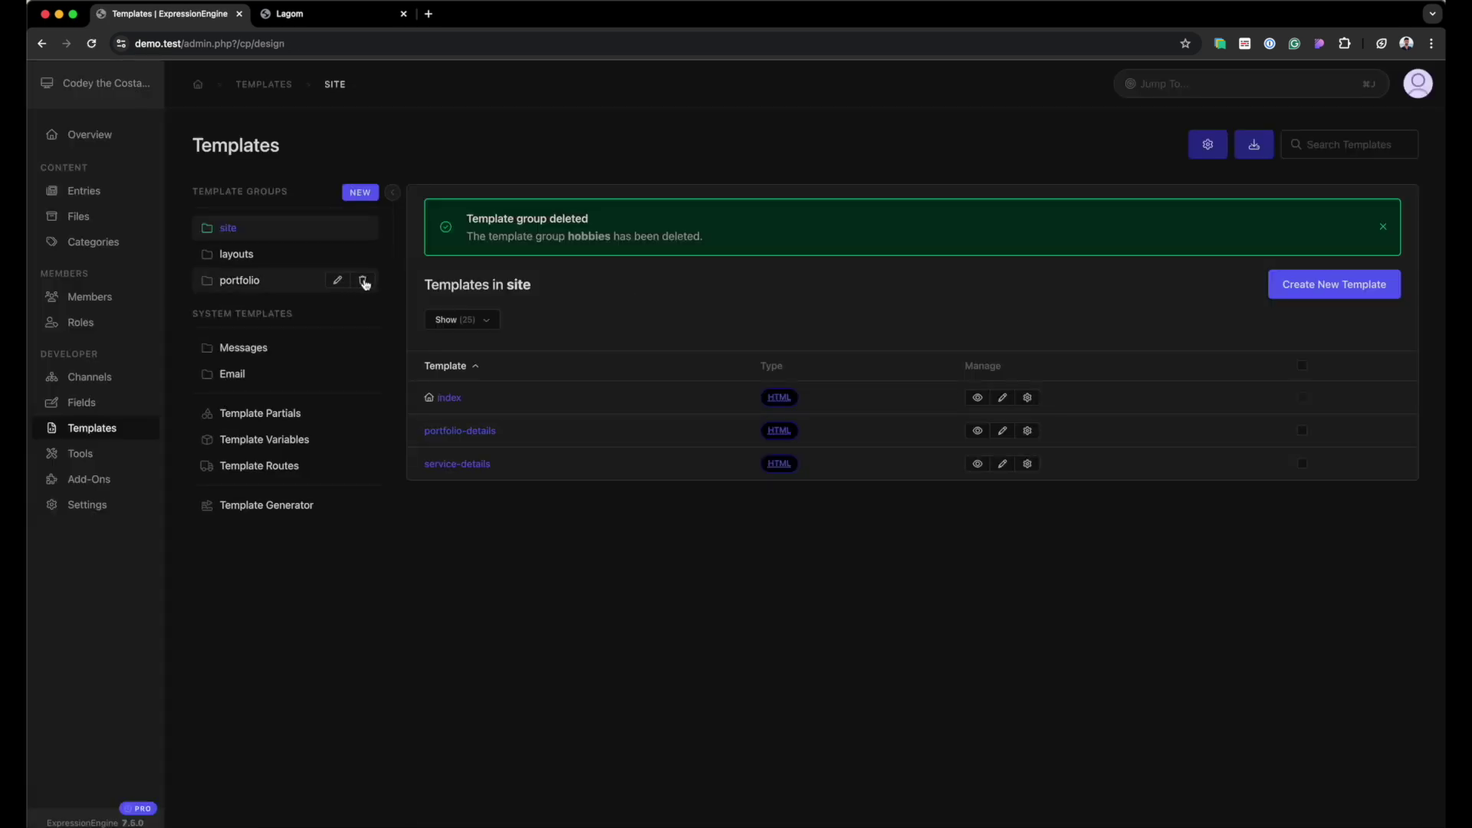
click(364, 280)
click(814, 243)
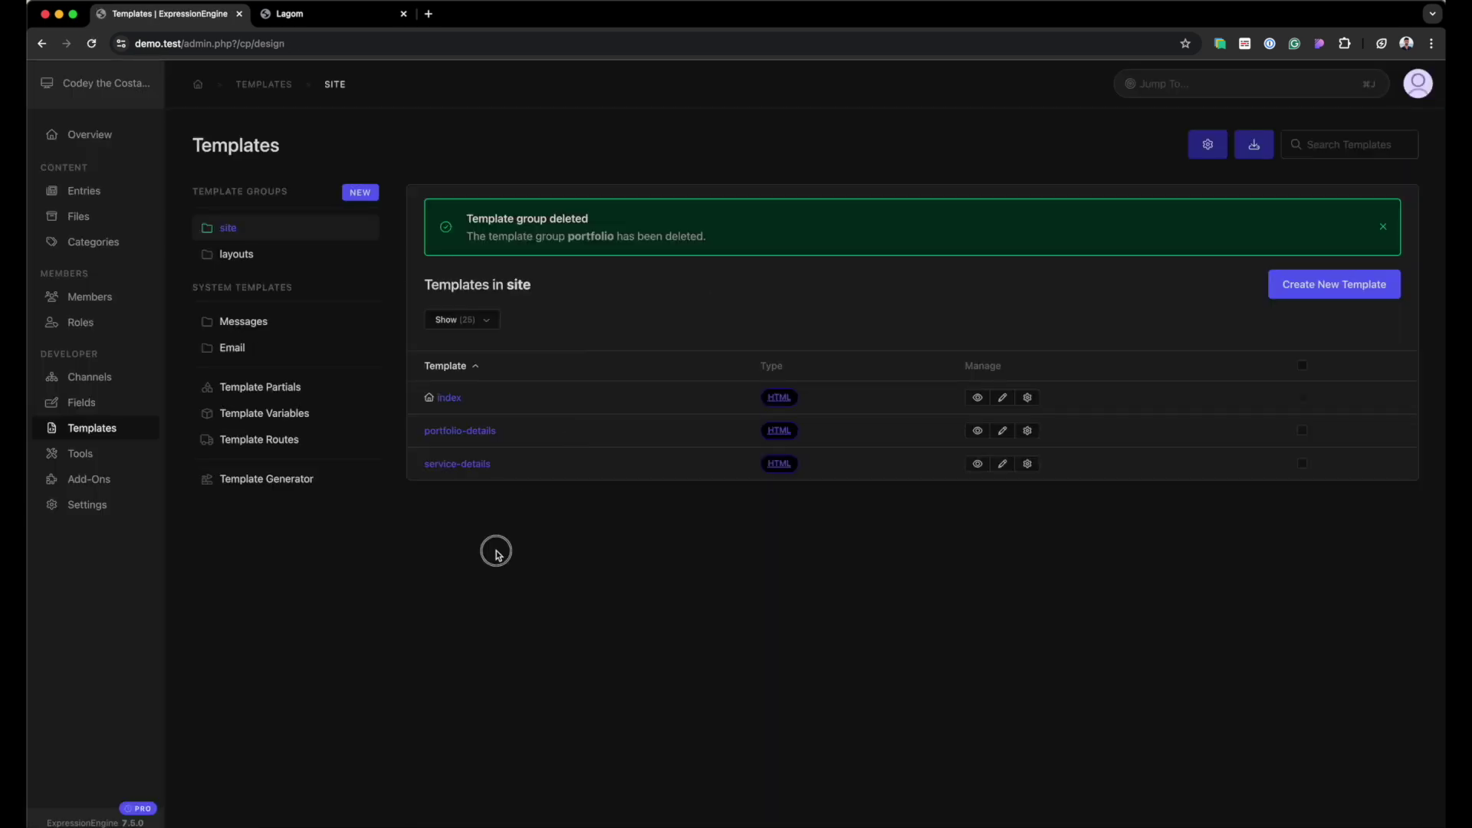
Step the site tab back from Lagom through the portfolio pages to the home page.
click(299, 15)
click(42, 44)
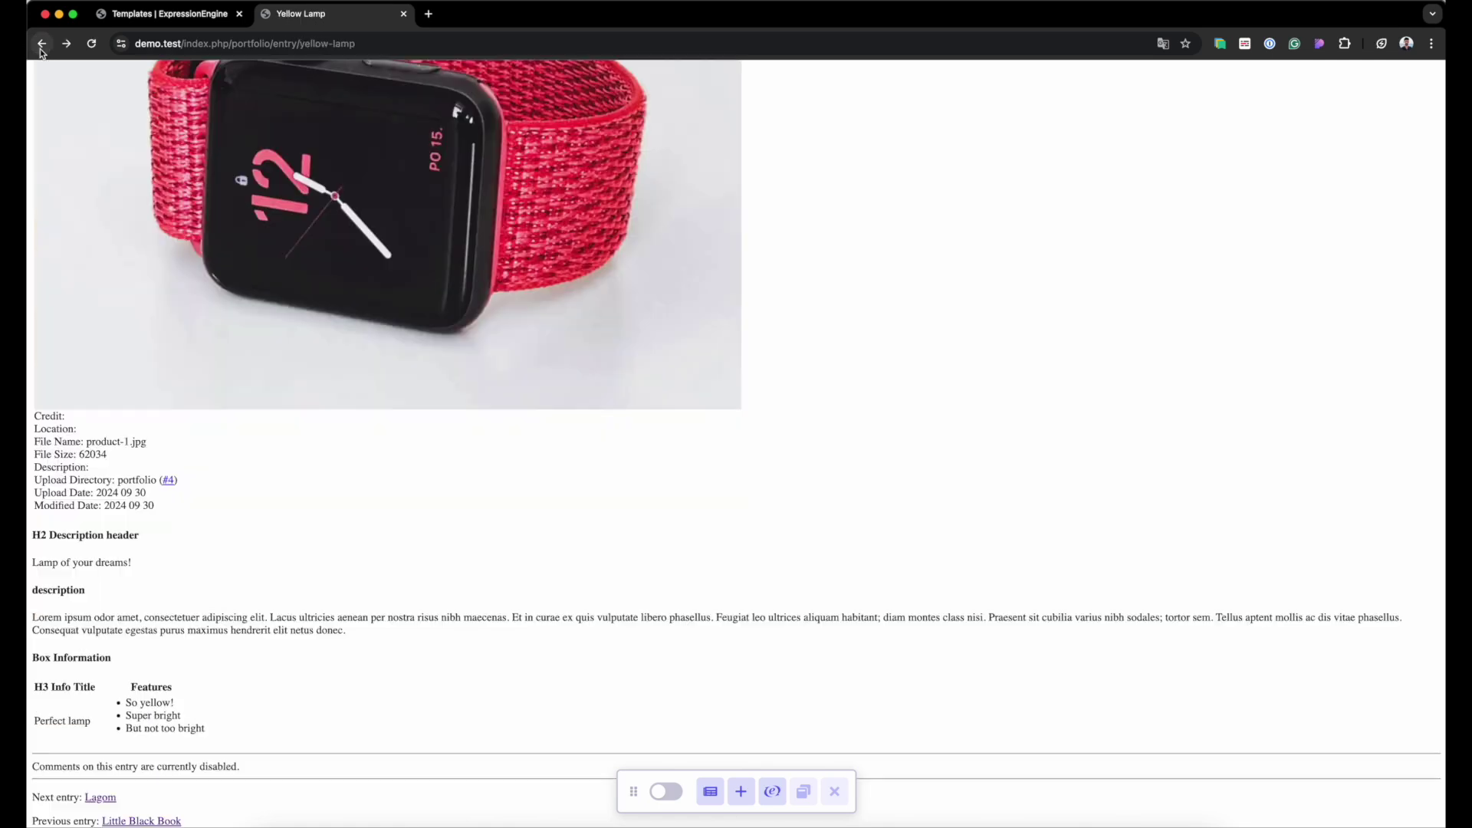
click(42, 44)
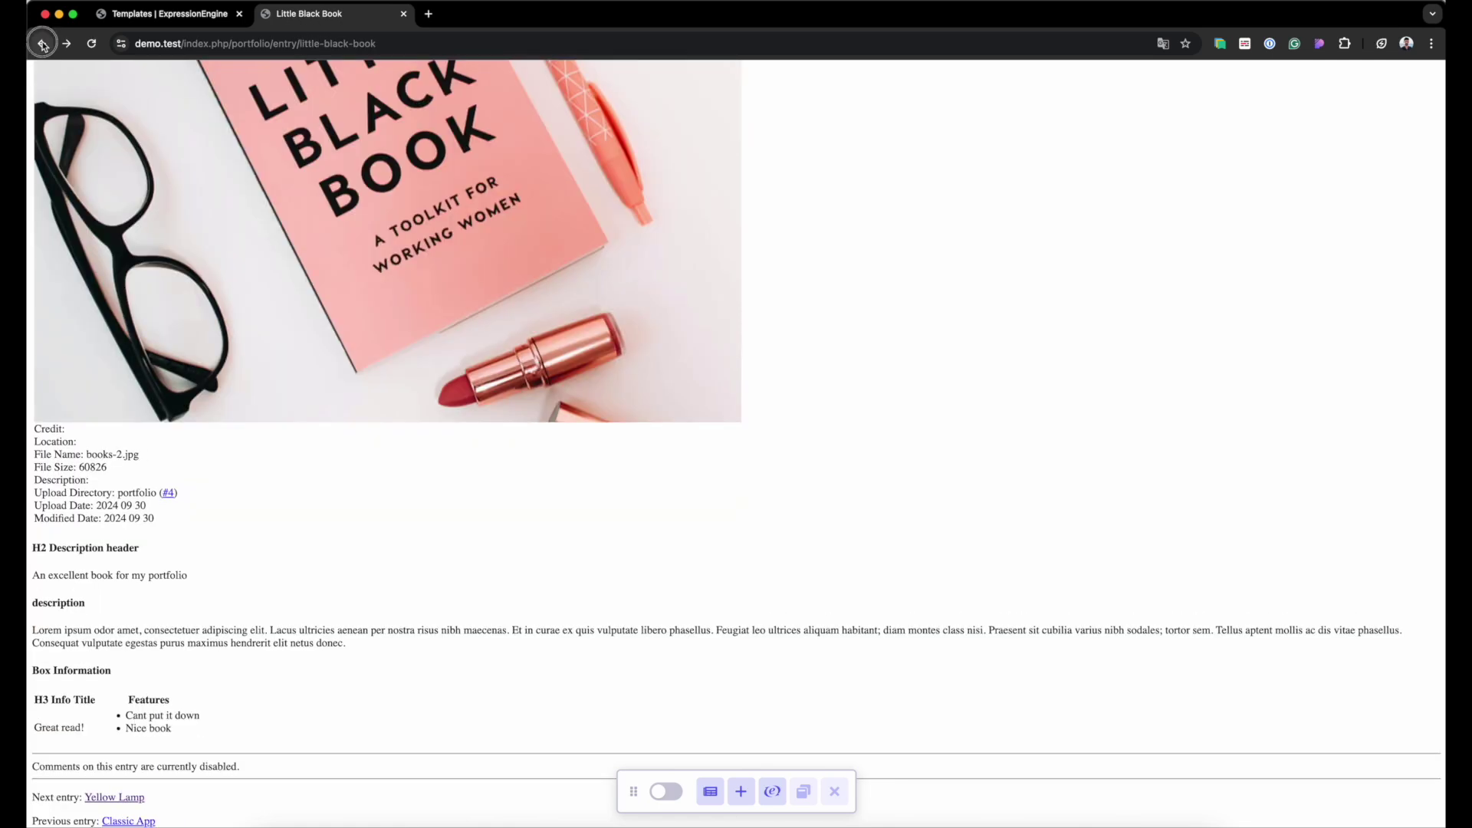
click(41, 43)
click(42, 44)
scroll(371, 317, down, 10)
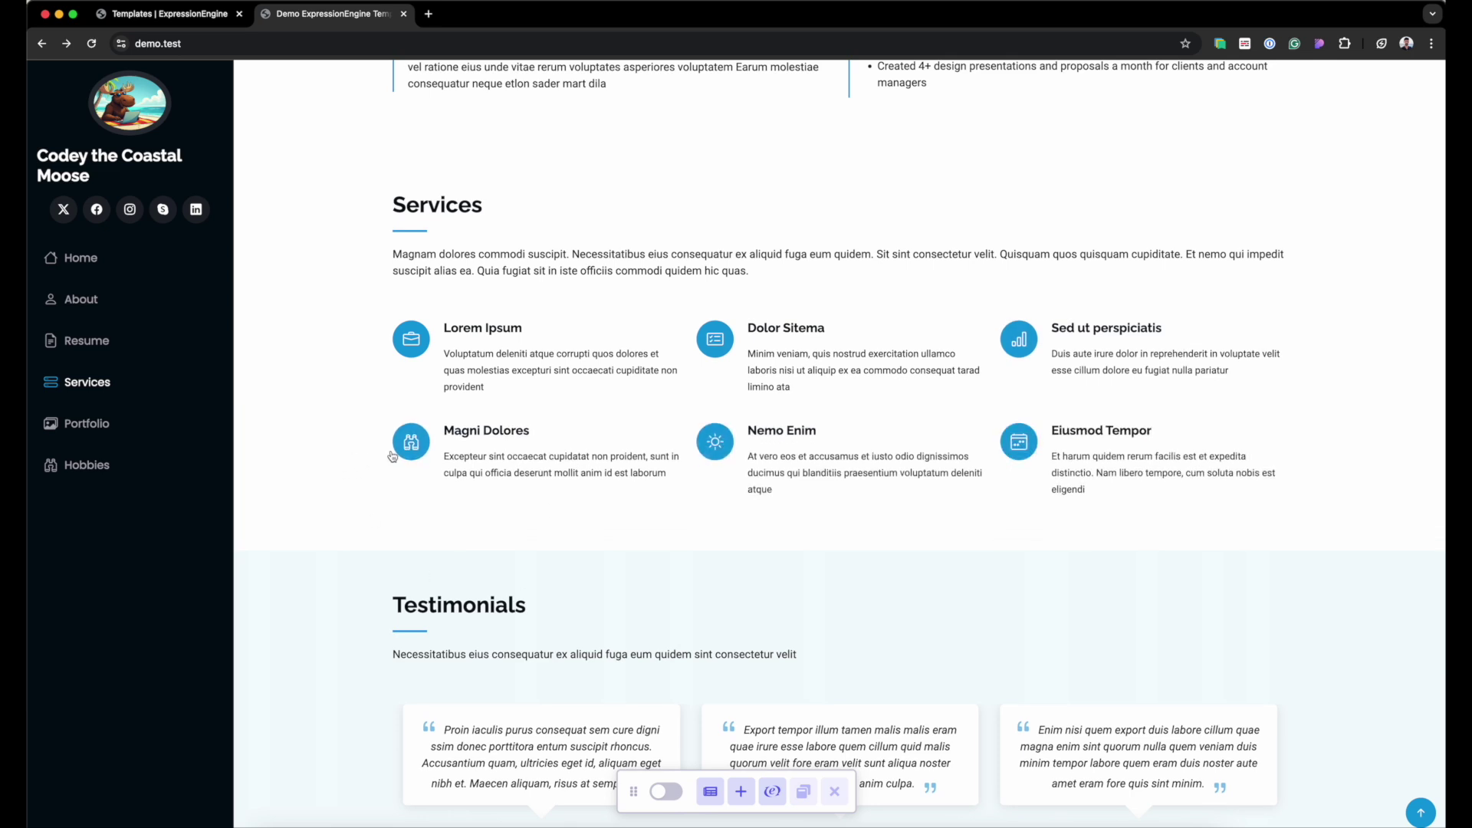
click(319, 439)
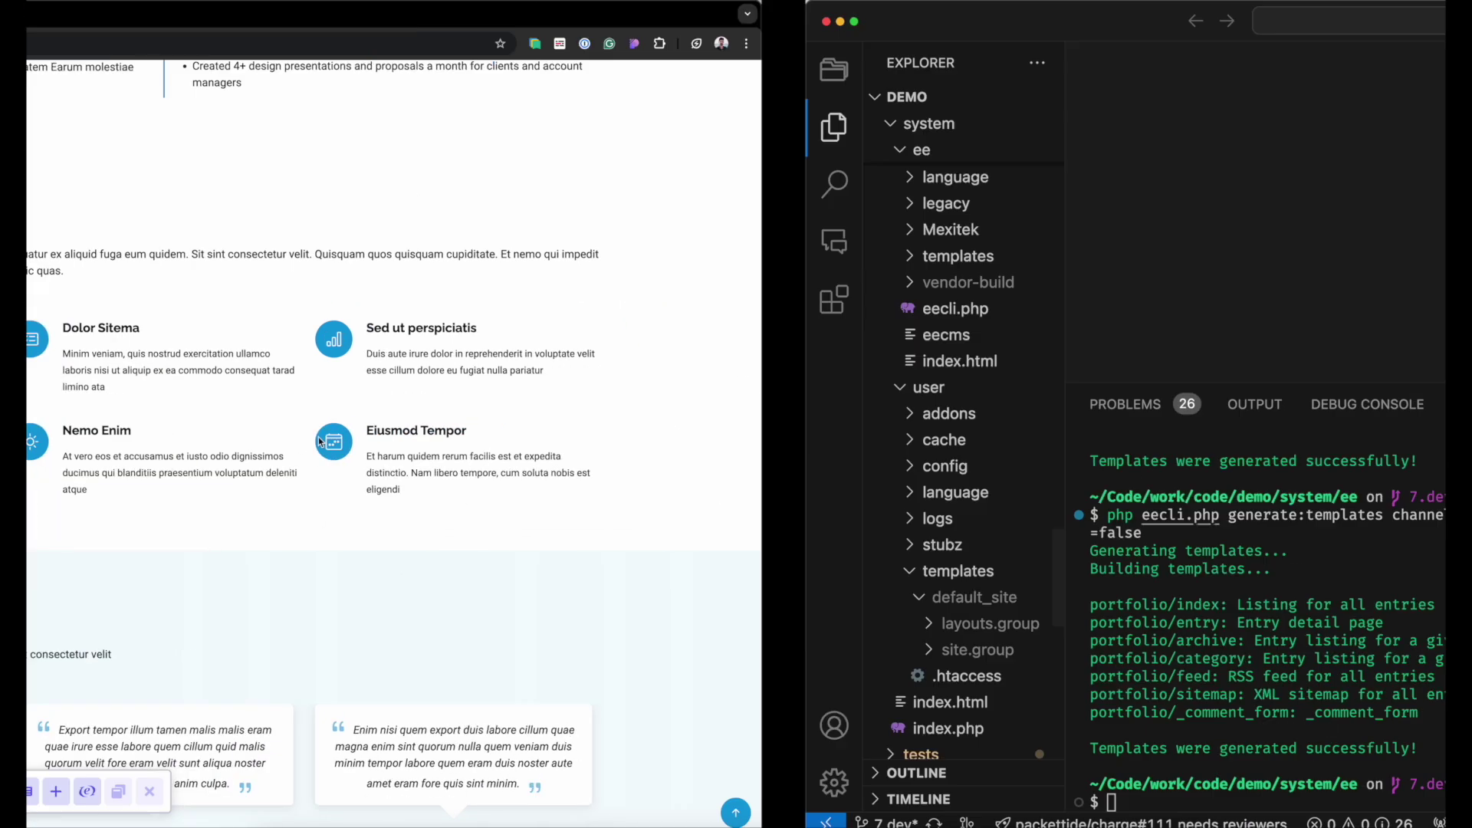
Rename the system/user/stubz folder to stubs and expand it.
key(ctrl+alt+Return)
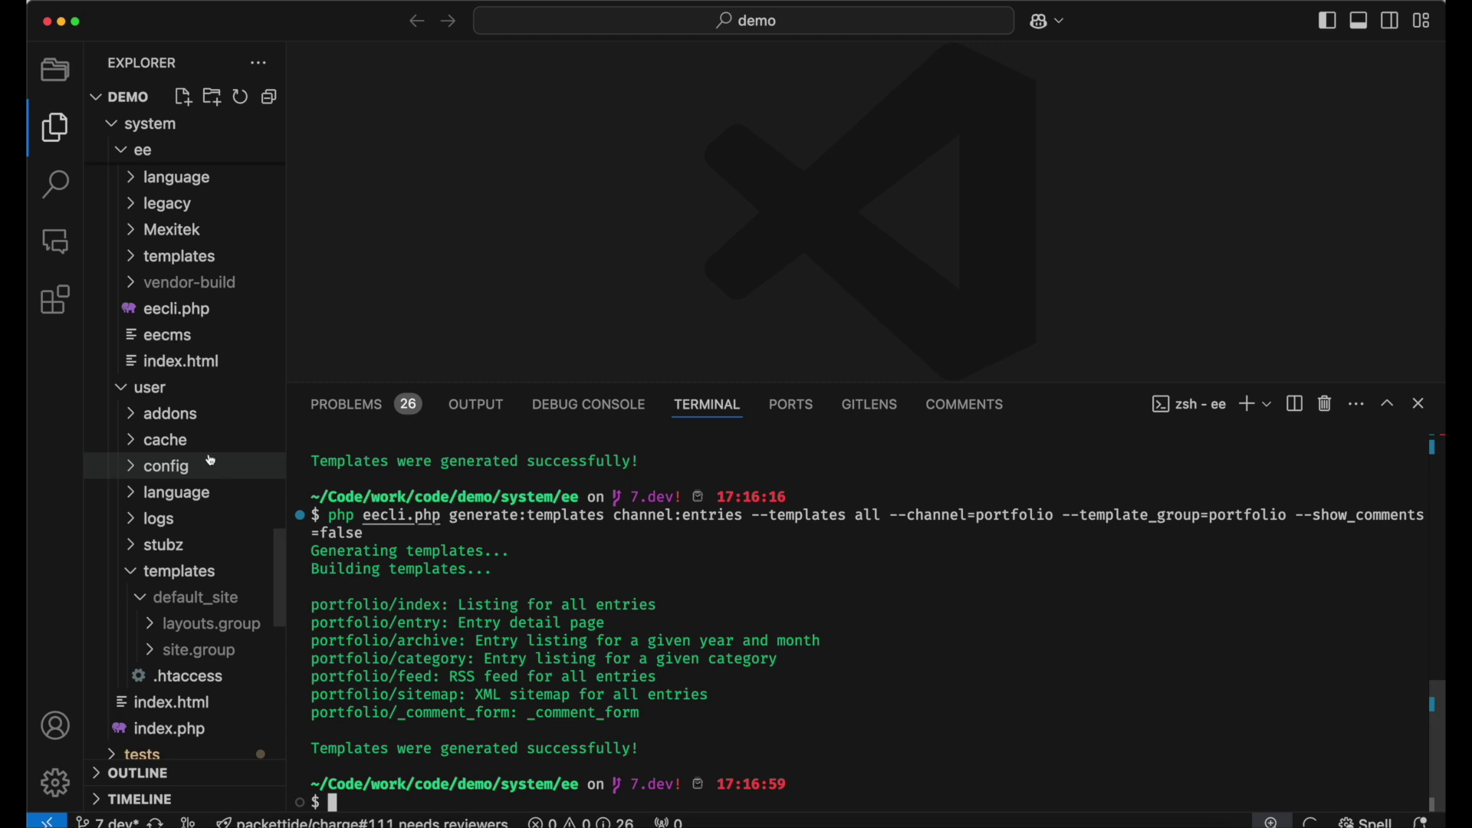
scroll(191, 562, down, 2)
scroll(191, 562, down, 3)
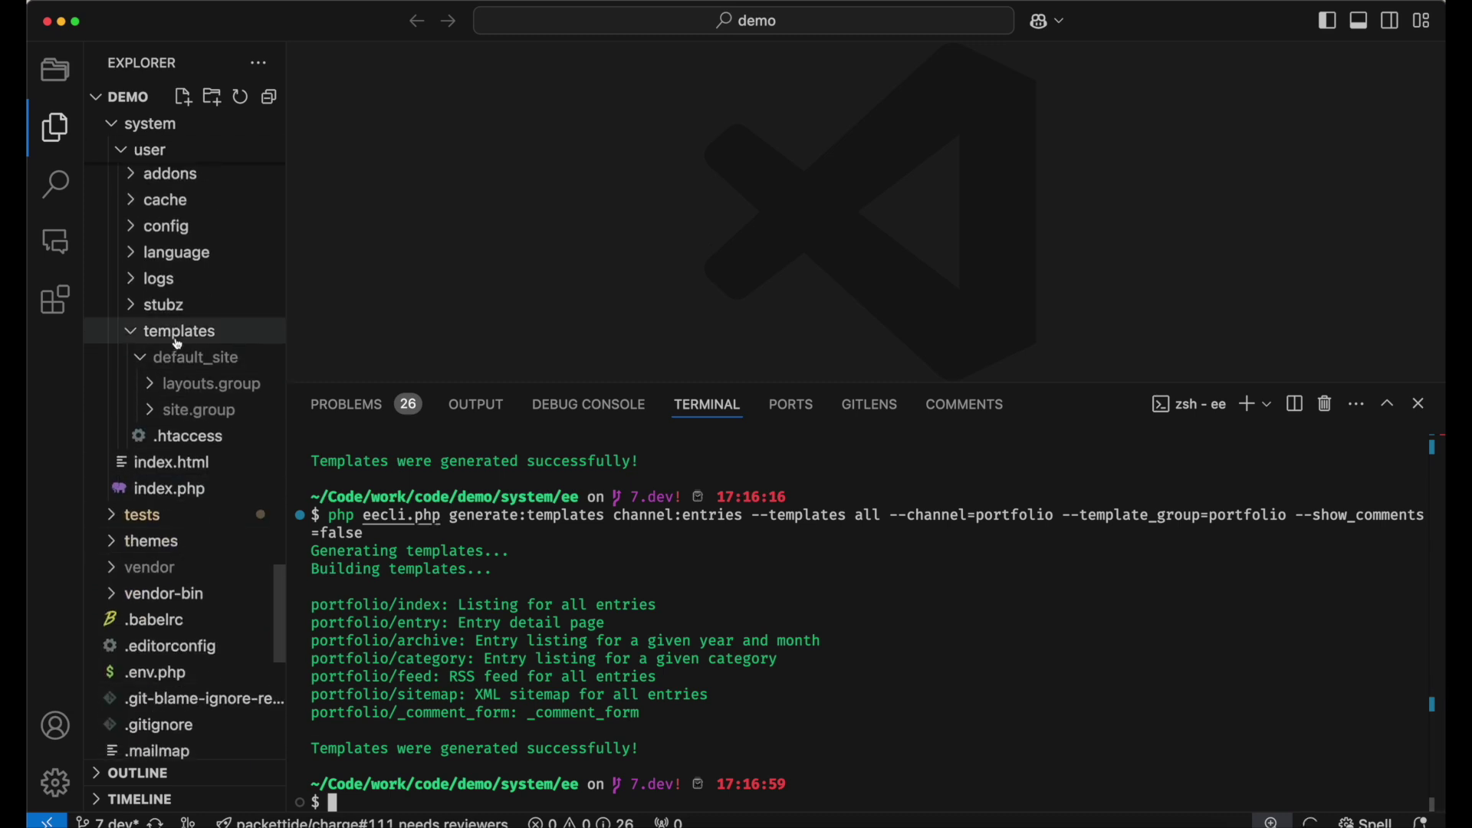
scroll(169, 292, up, 2)
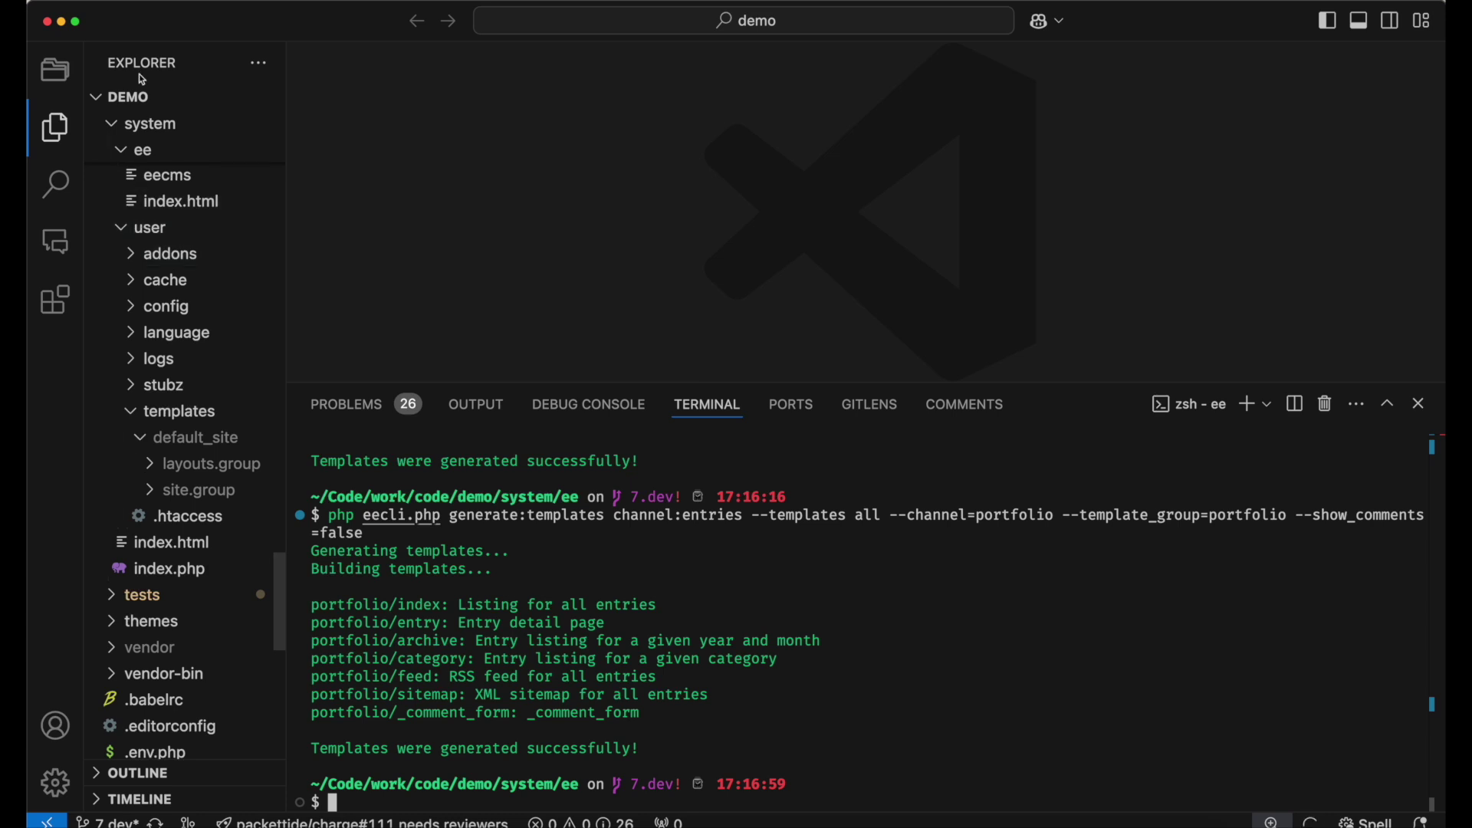
click(175, 387)
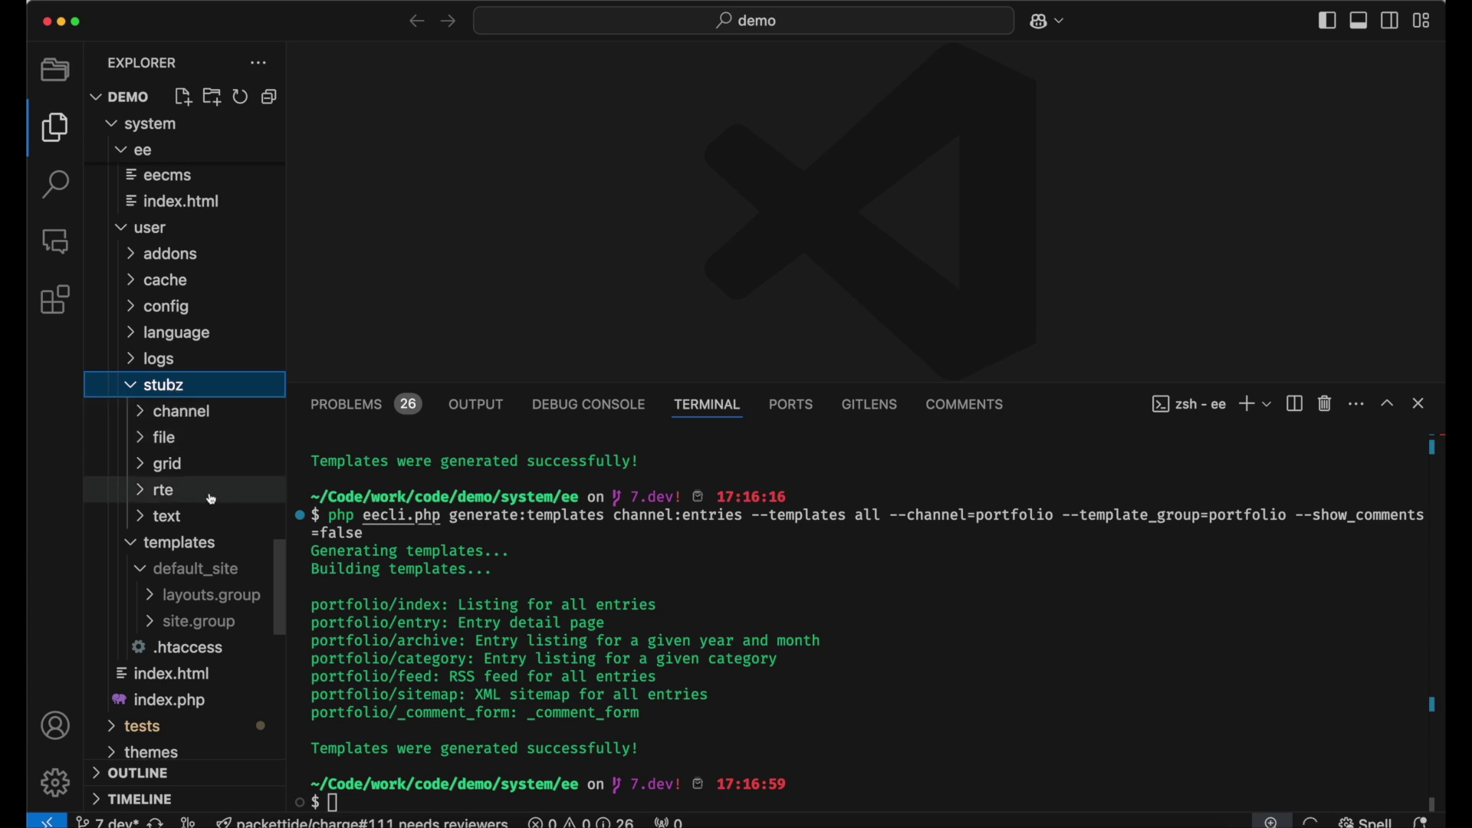
right_click(171, 394)
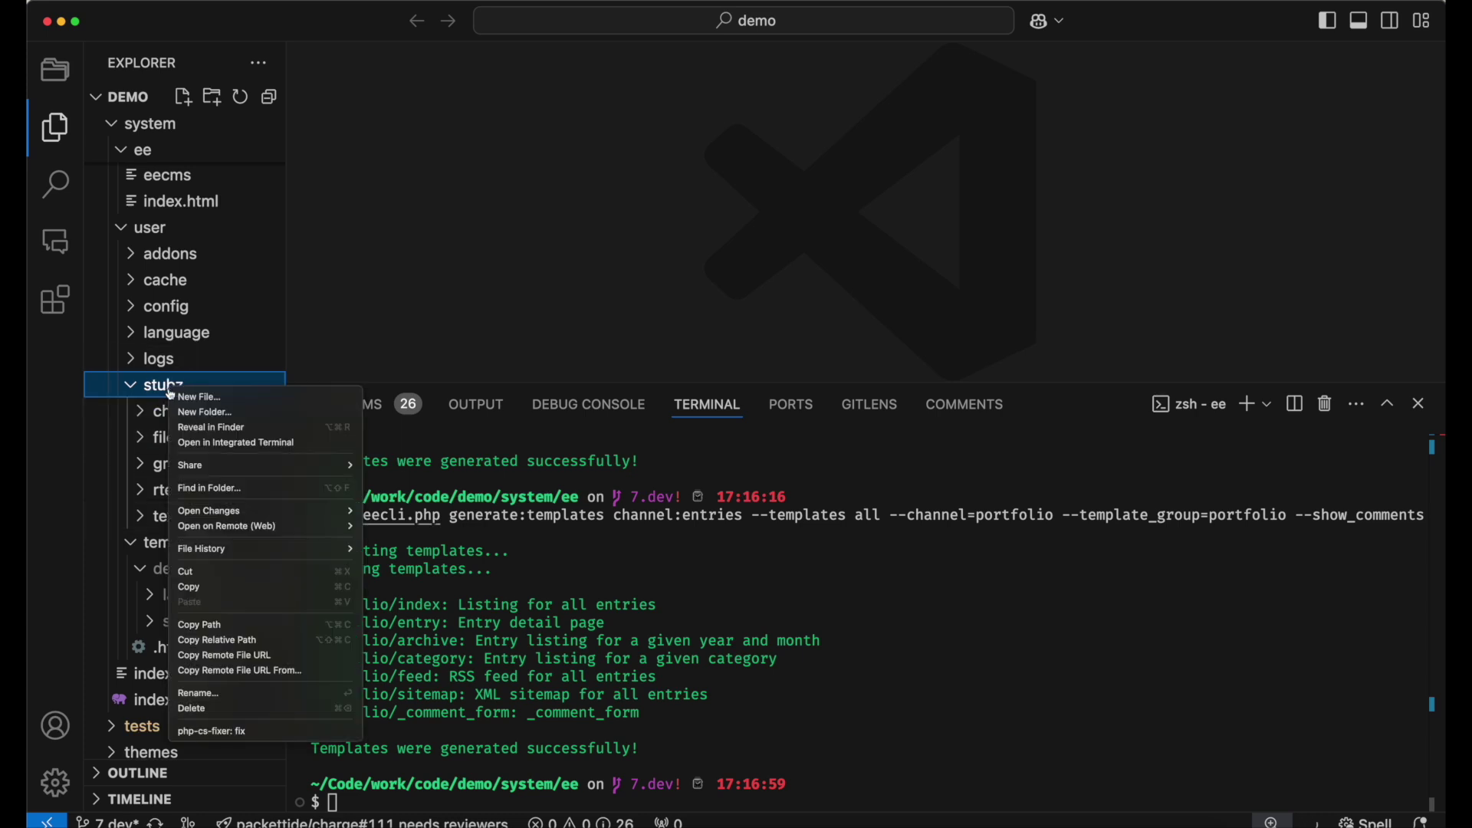
click(207, 694)
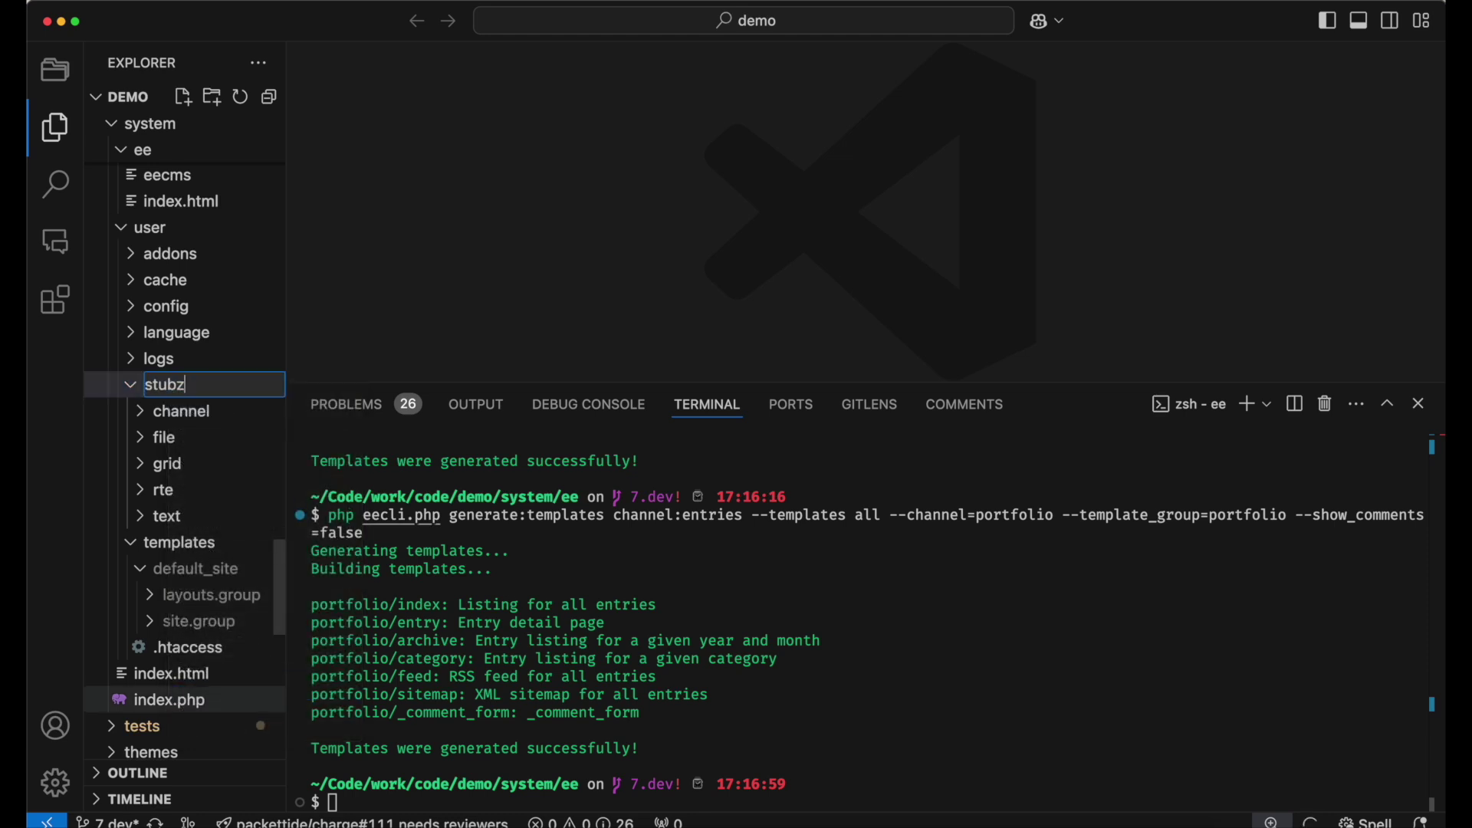
key(Return)
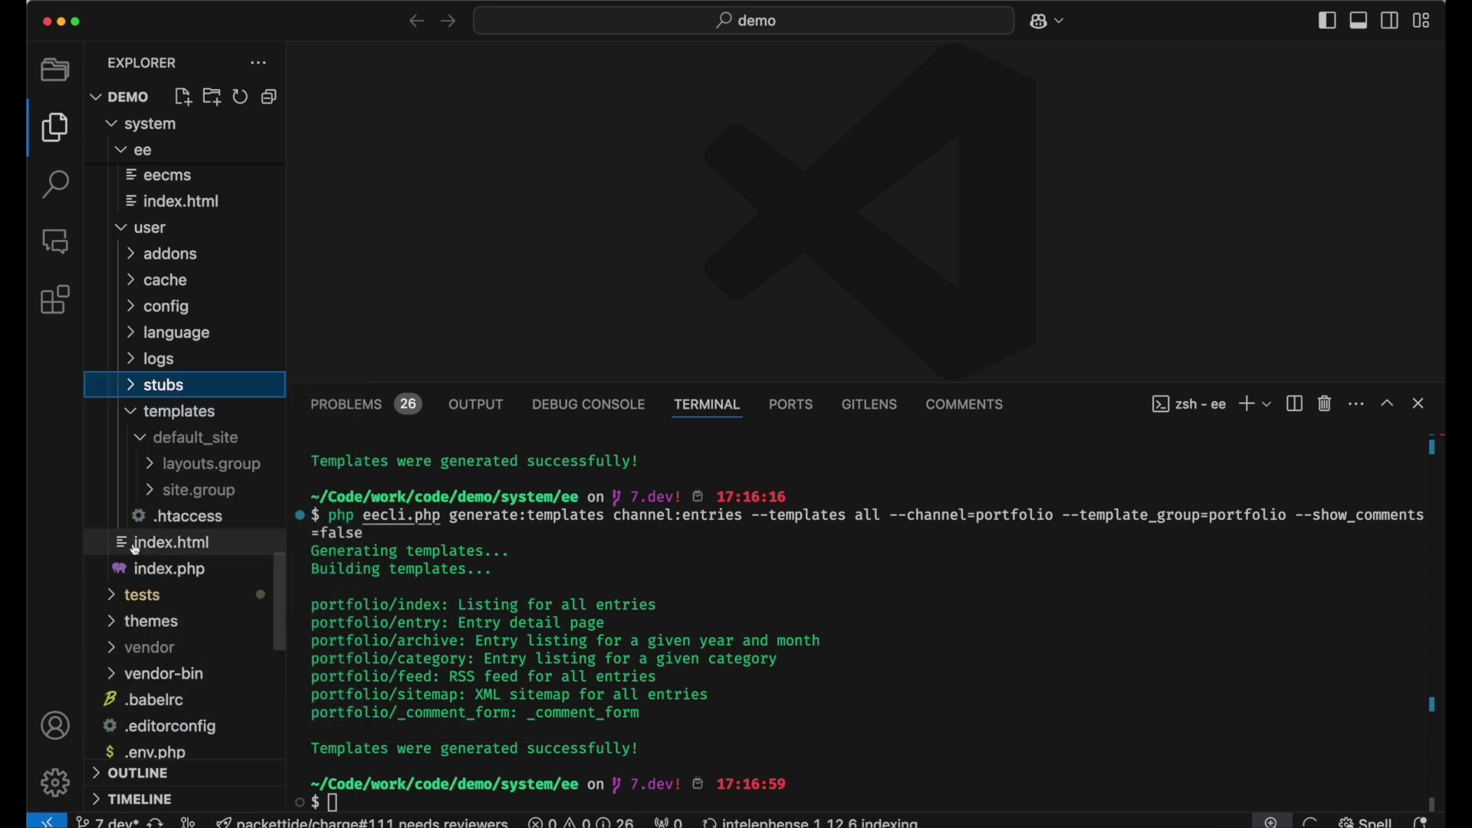
click(127, 386)
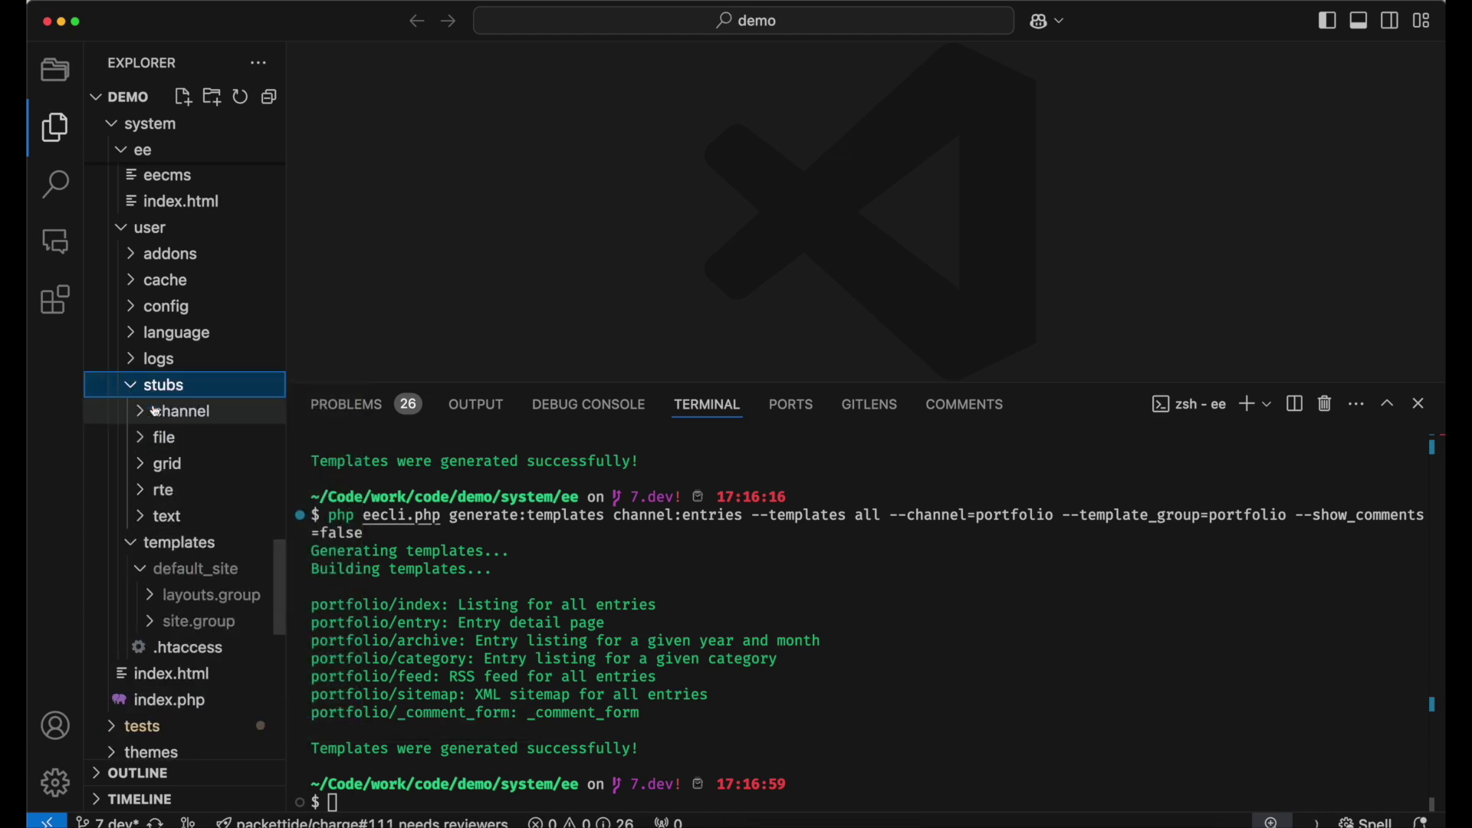
Open the stubs/file/field.php stub to review it.
click(142, 444)
click(144, 455)
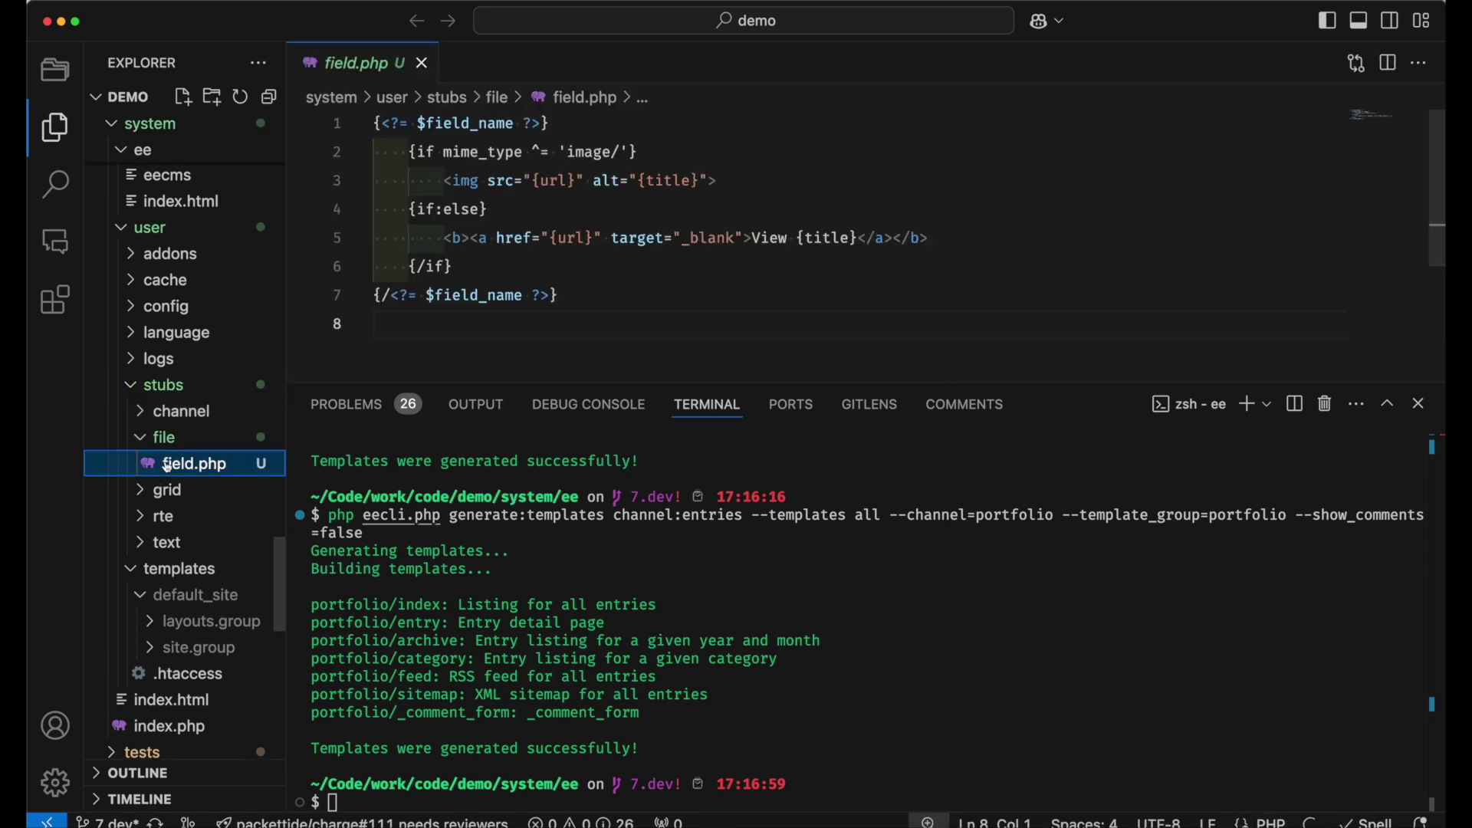
click(144, 443)
Open stubs/channel/entries/entry.php and read its template code from the top.
click(153, 412)
click(175, 439)
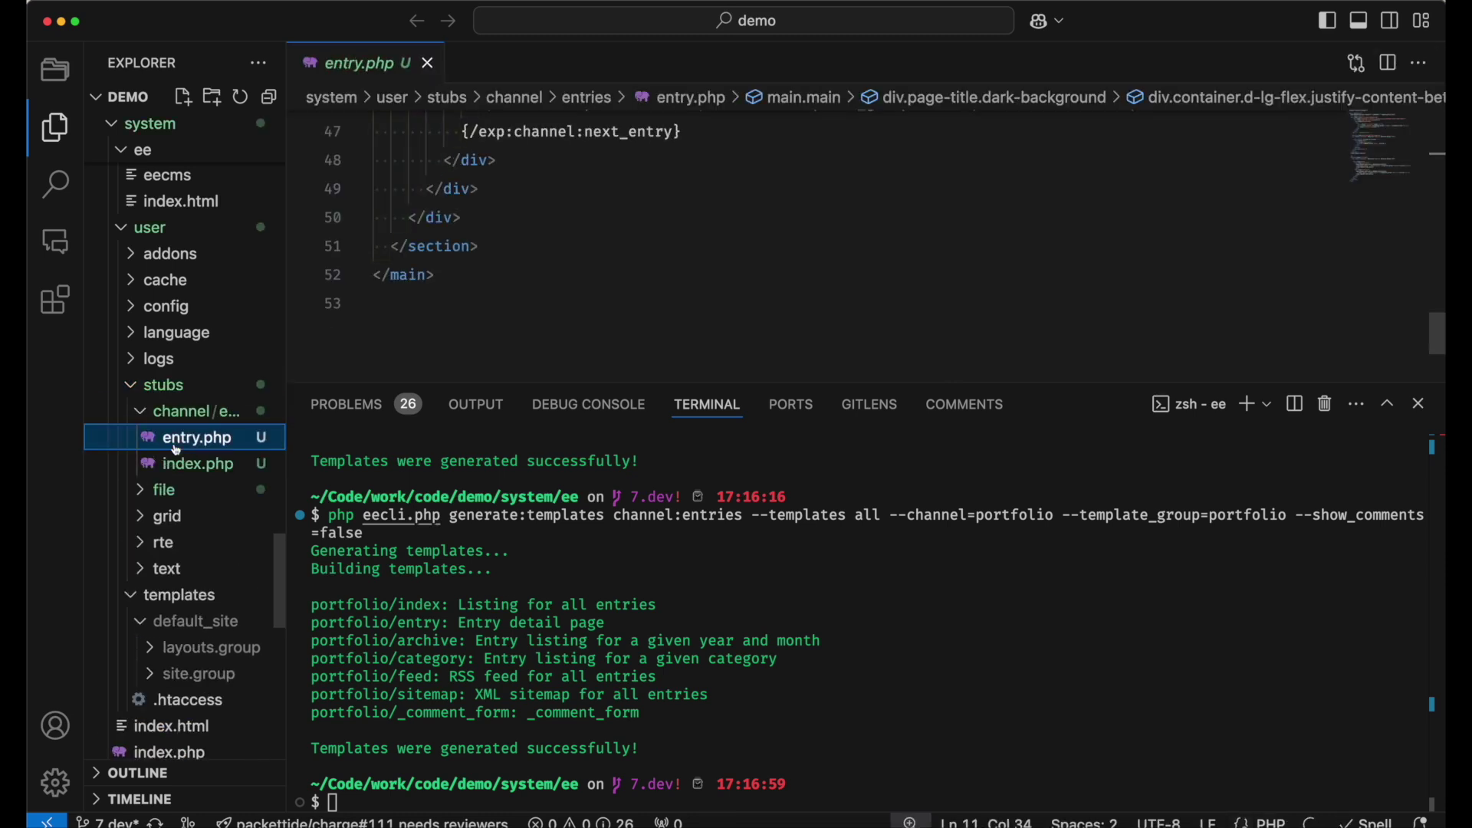
scroll(533, 228, up, 12)
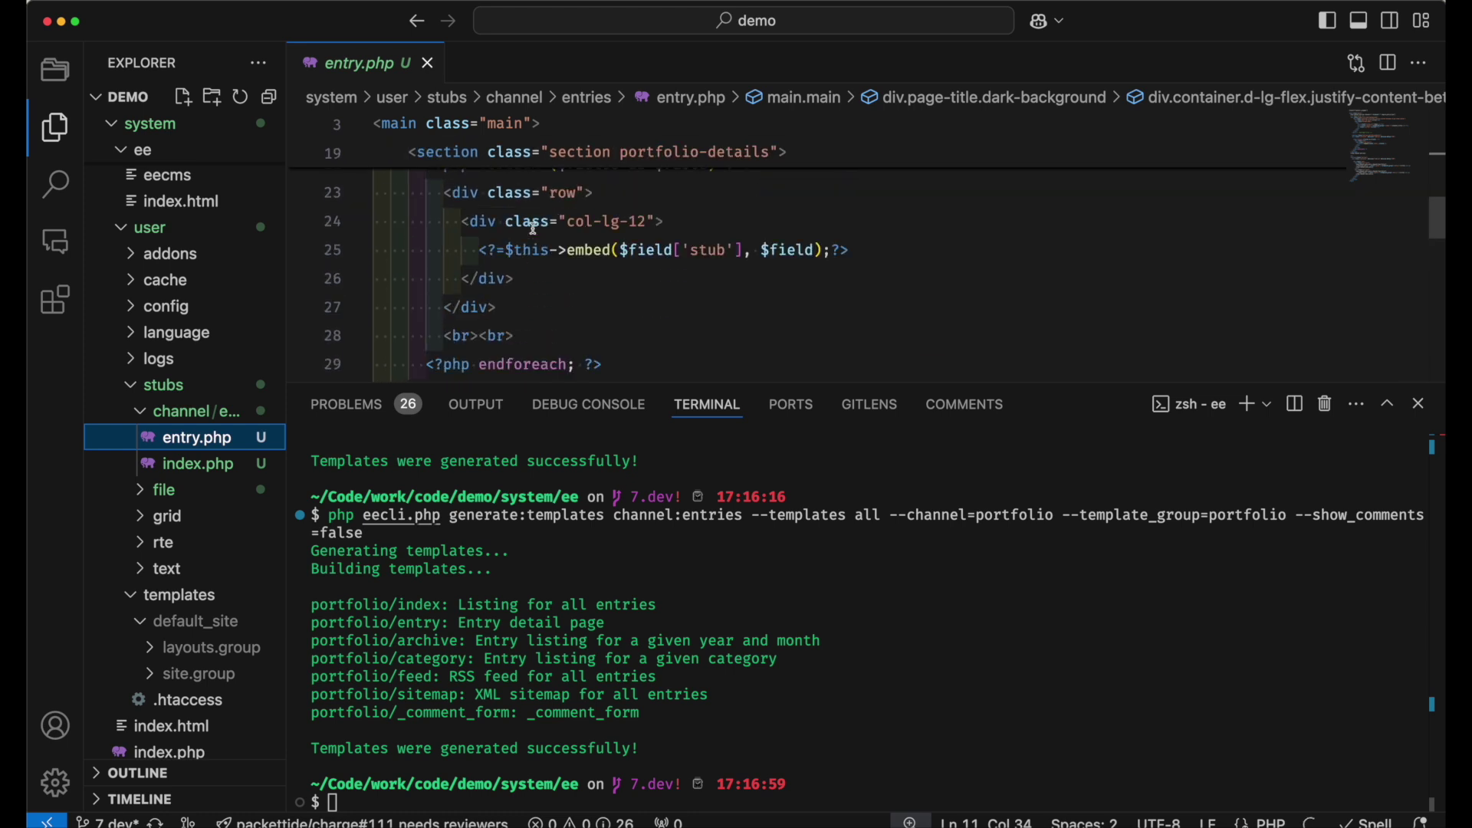
scroll(533, 229, up, 4)
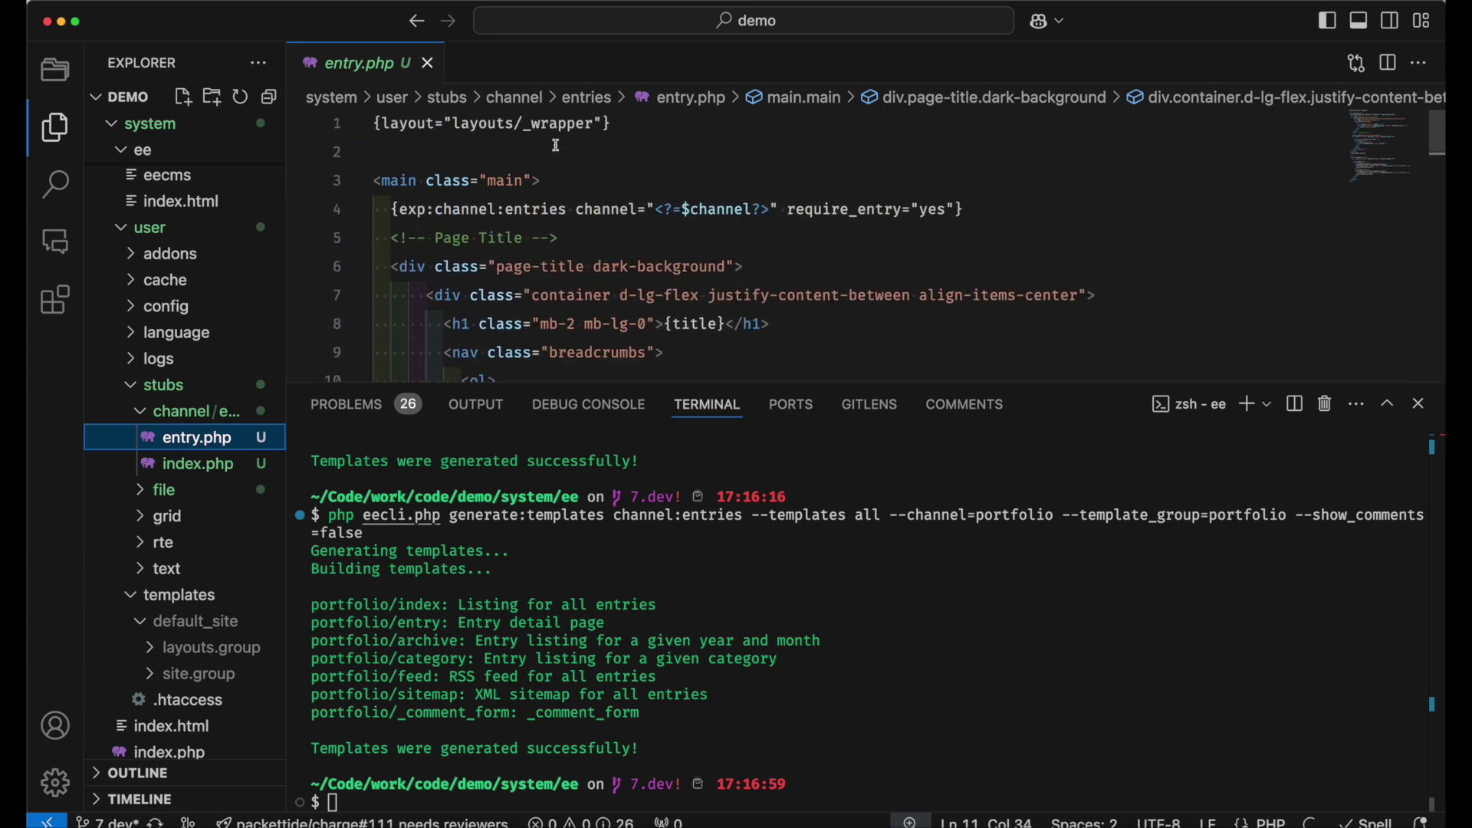
click(145, 414)
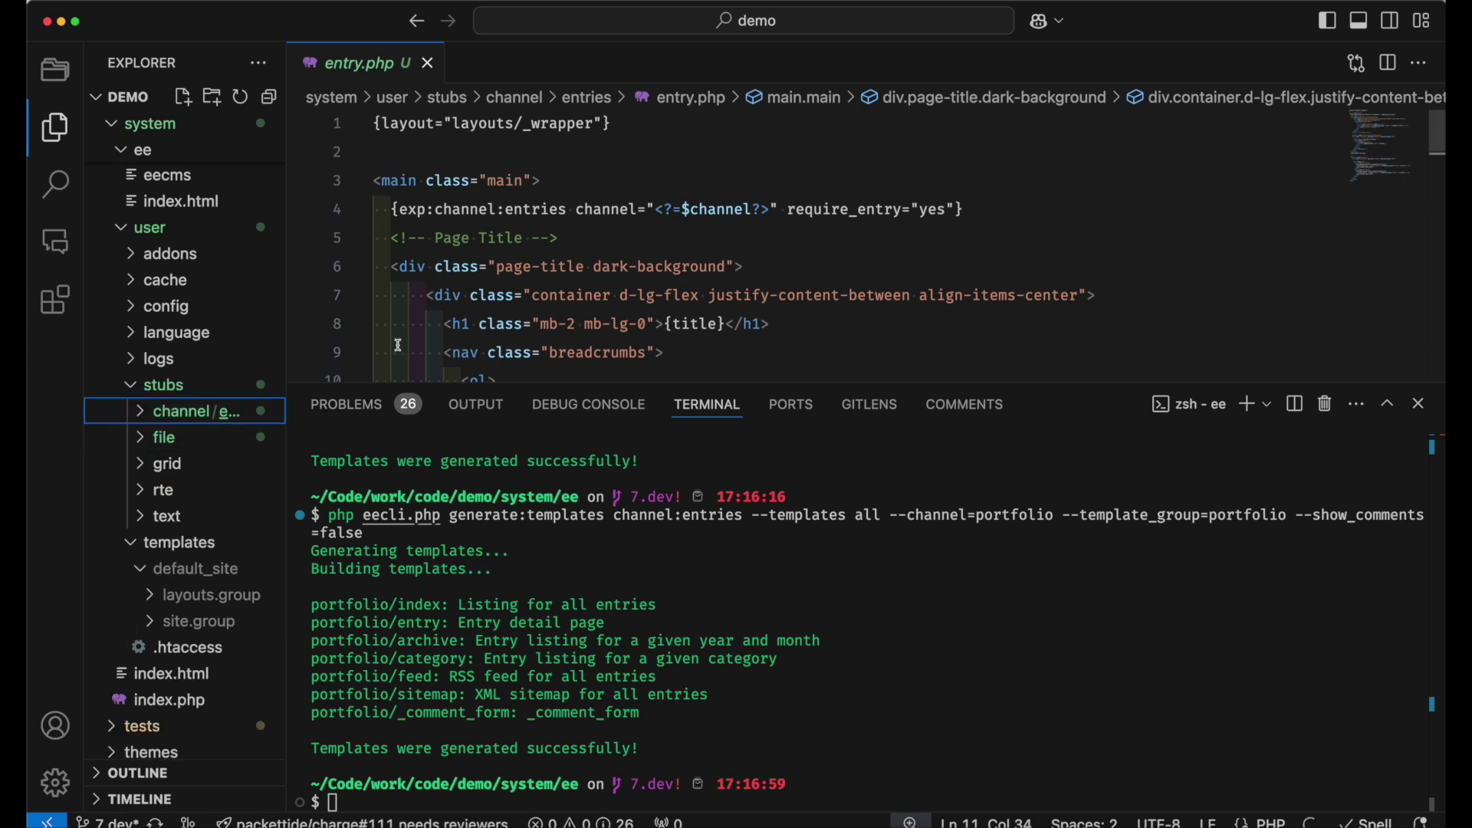
Rerun the previous portfolio template generation command in the terminal.
click(534, 643)
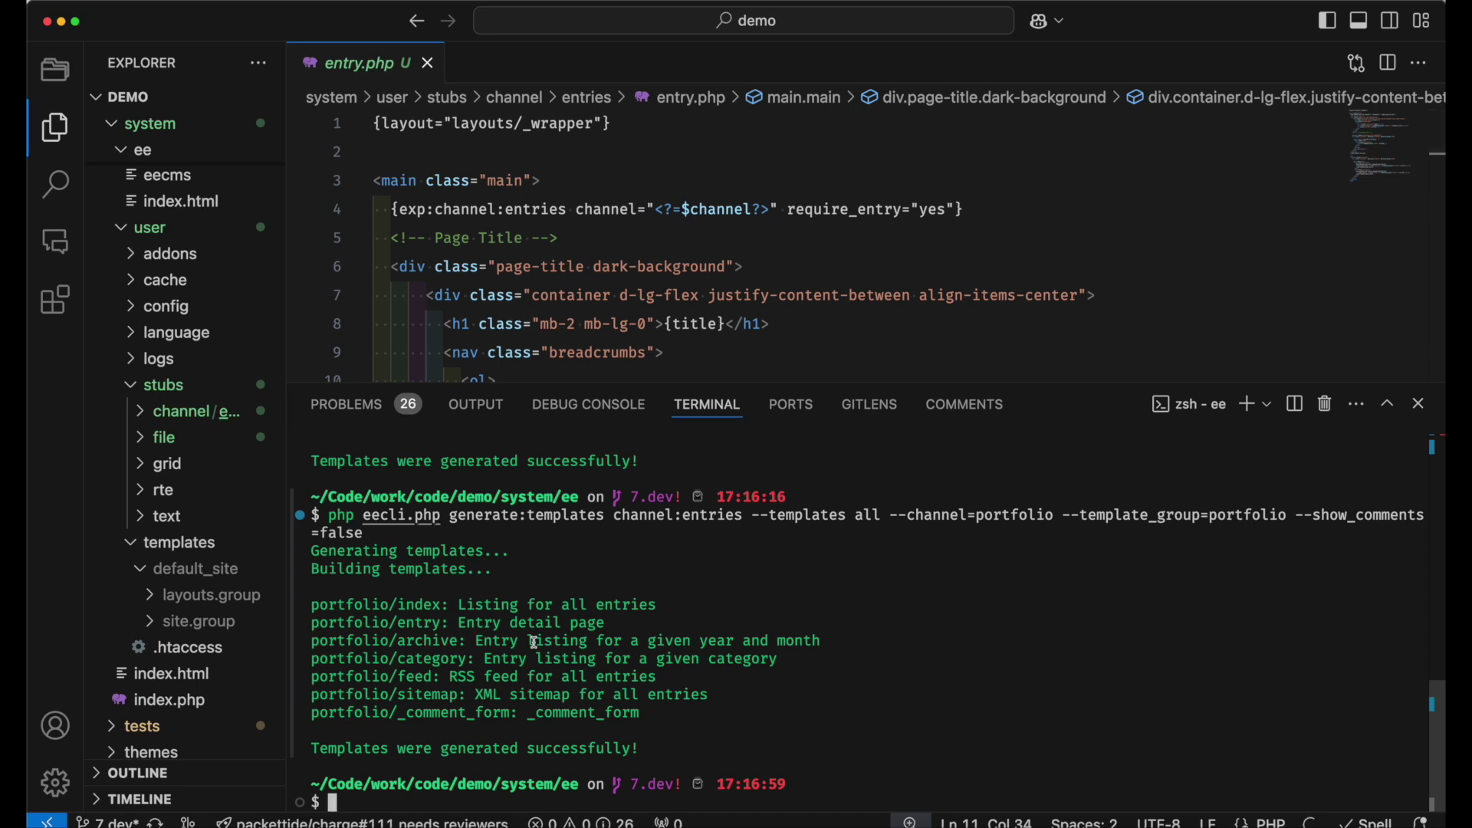
key(Up)
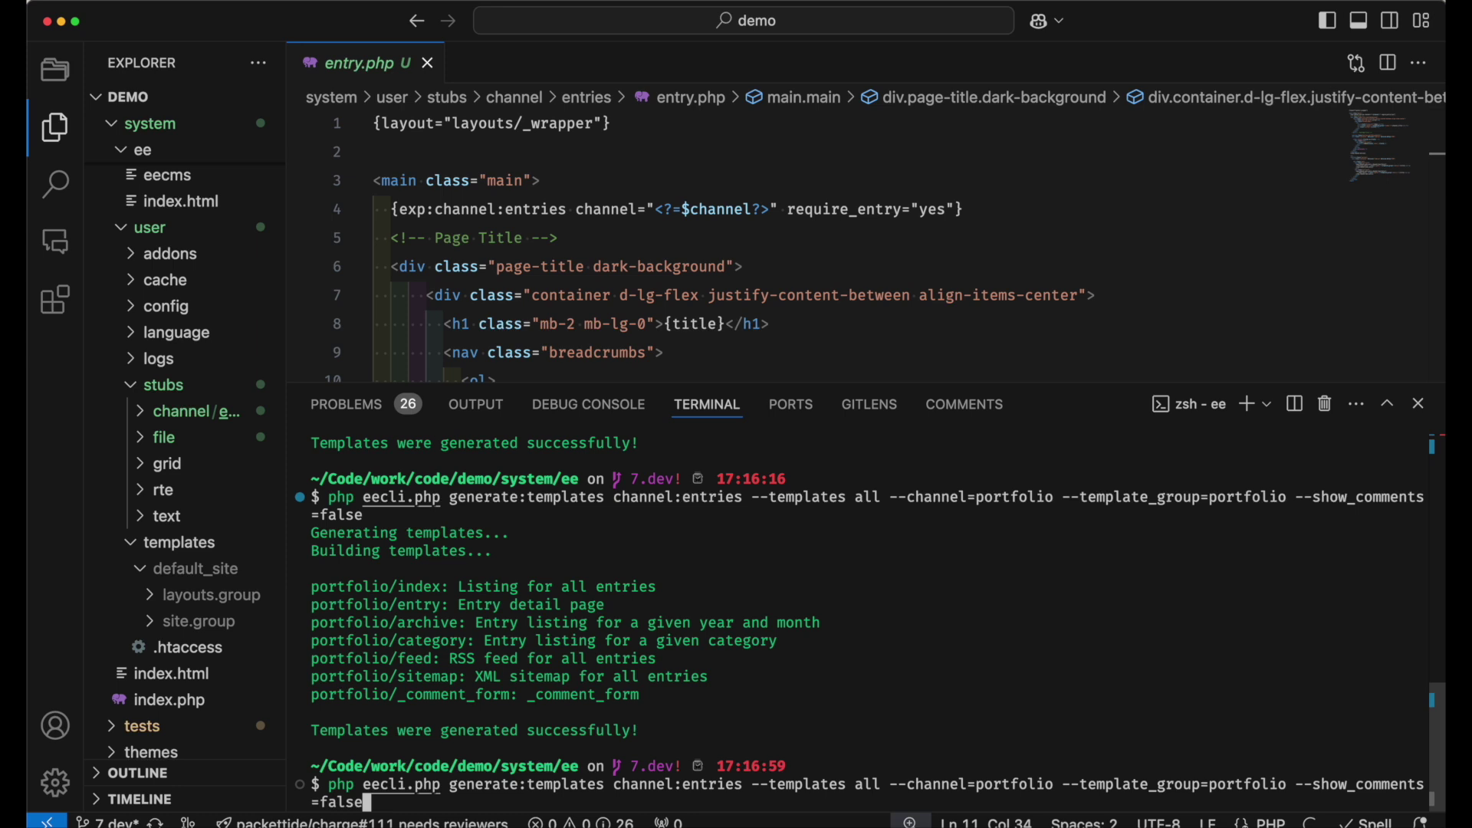
key(Return)
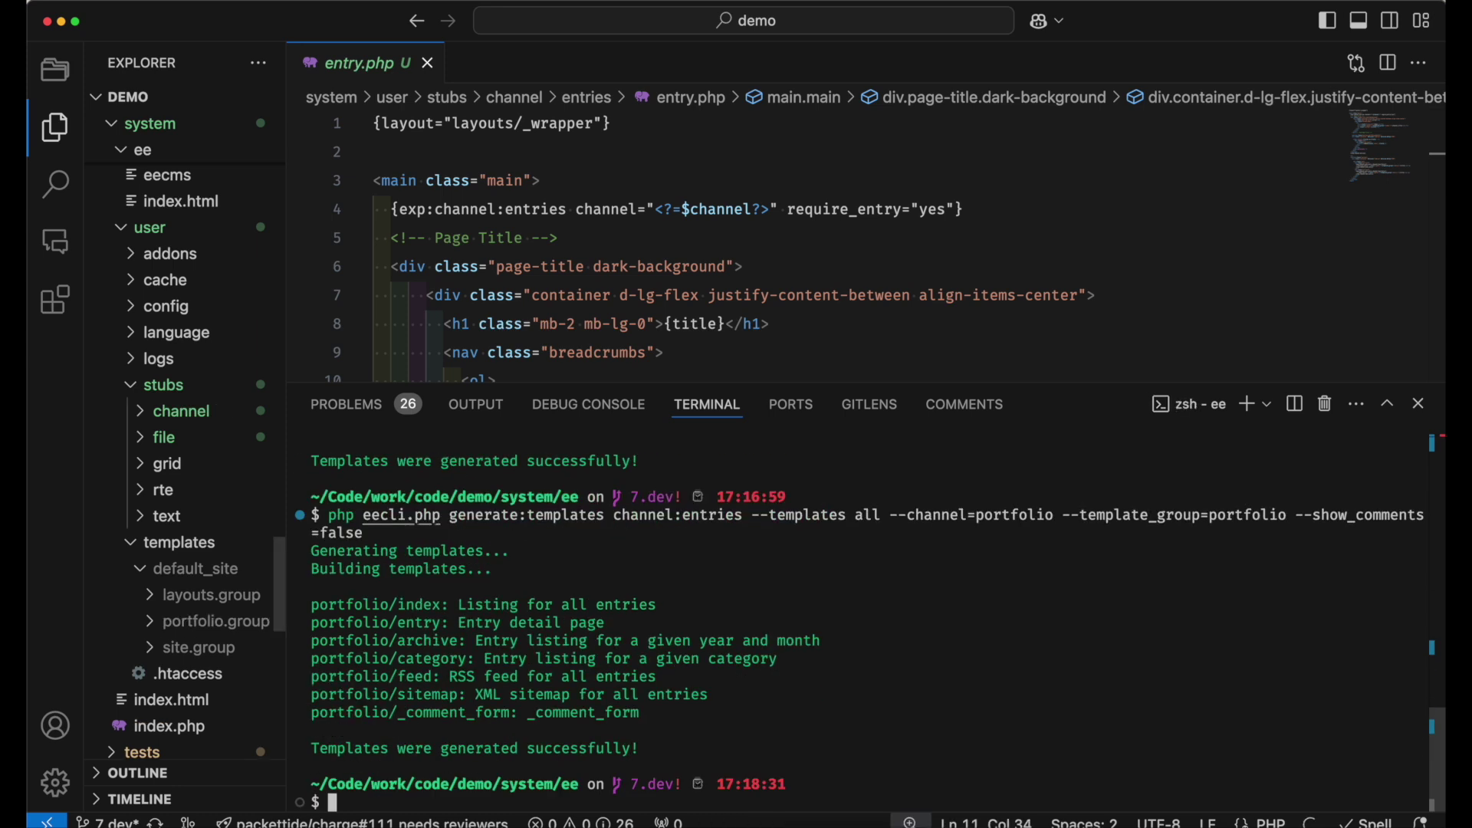
Change the channel and template group to hobbies and generate the hobbies templates.
key(Up)
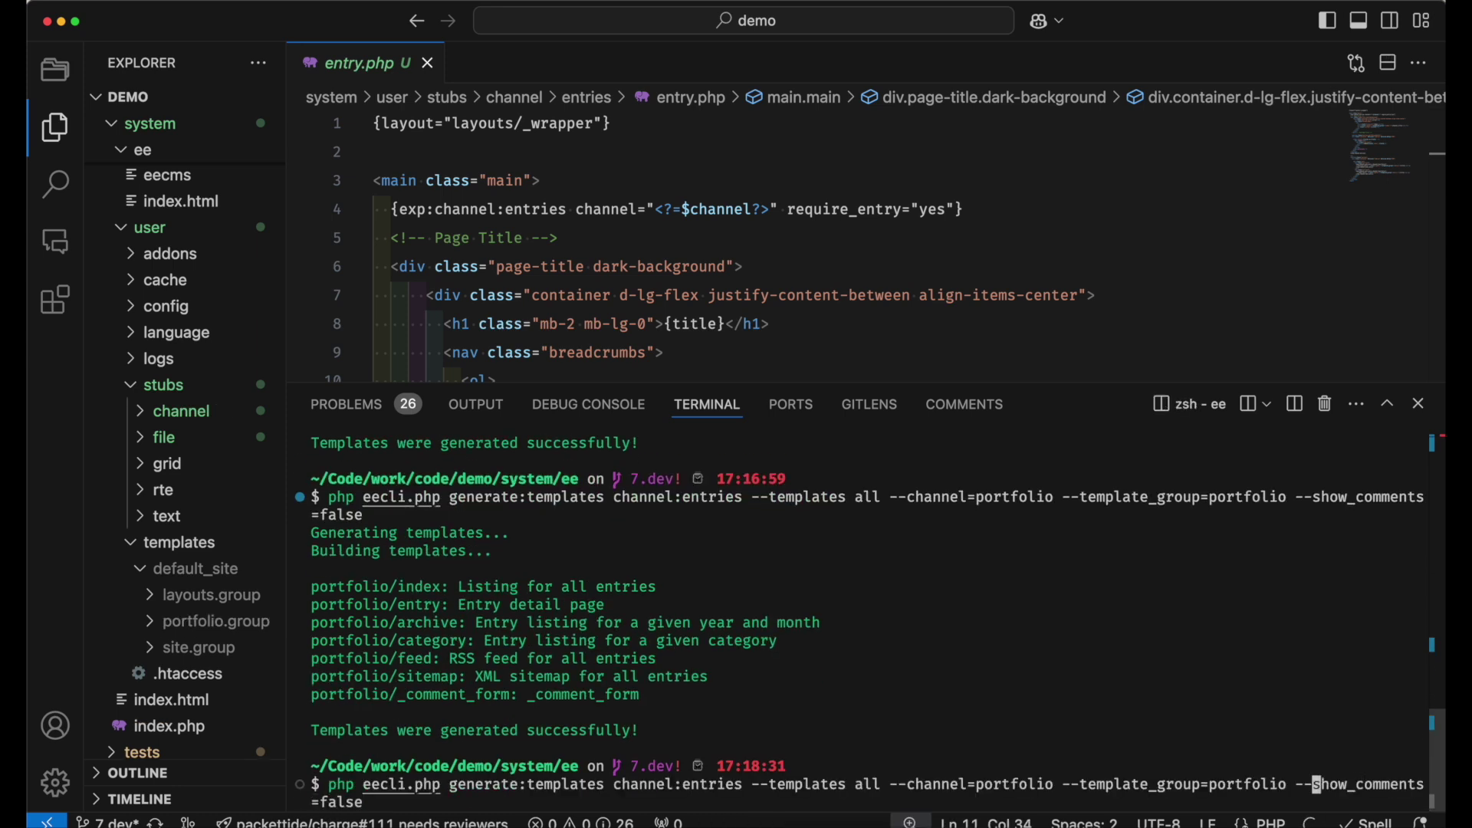
key(alt+Left)
key(alt+BackSpace)
text(hob)
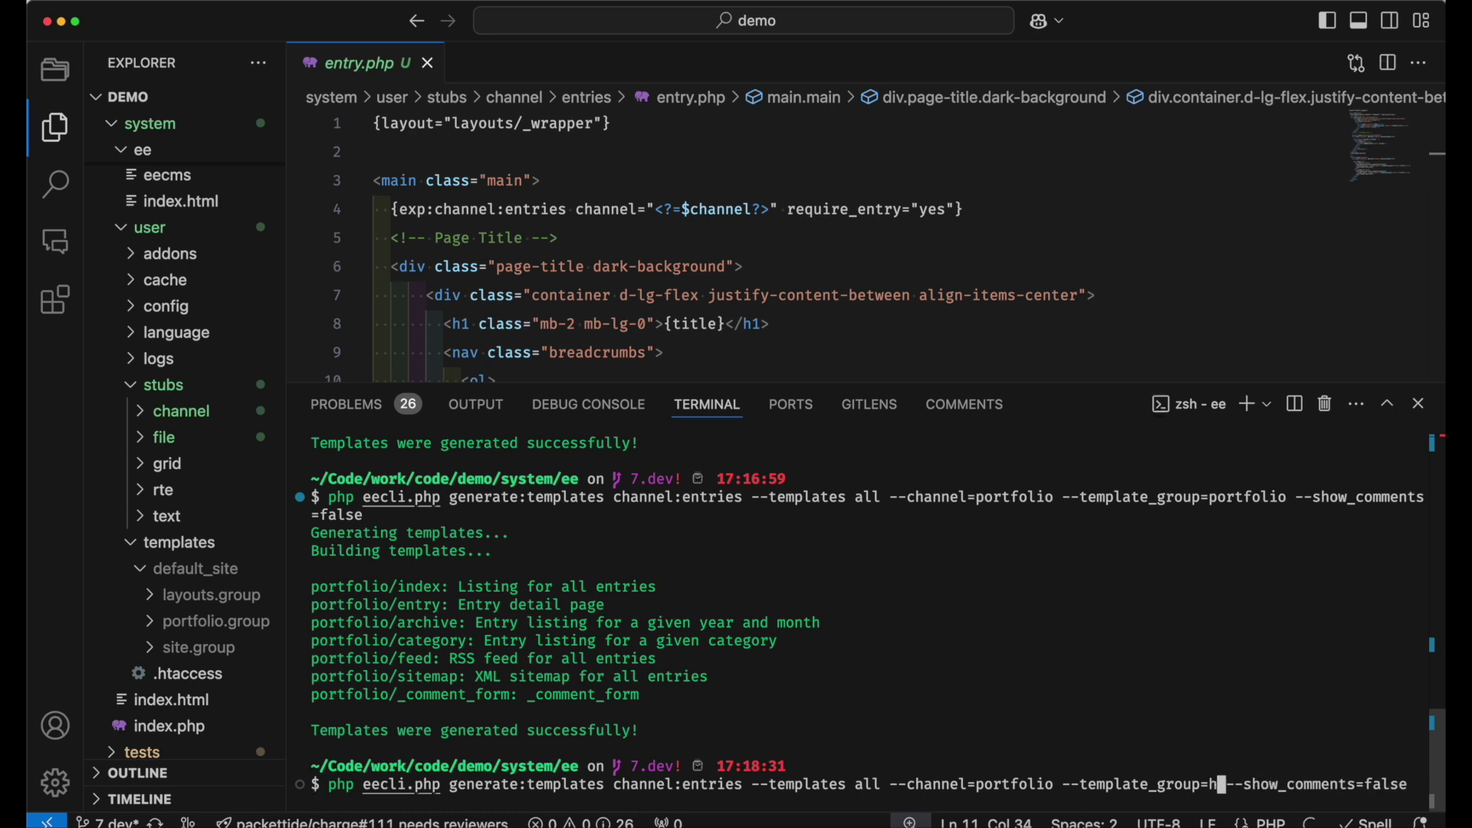
text(bies)
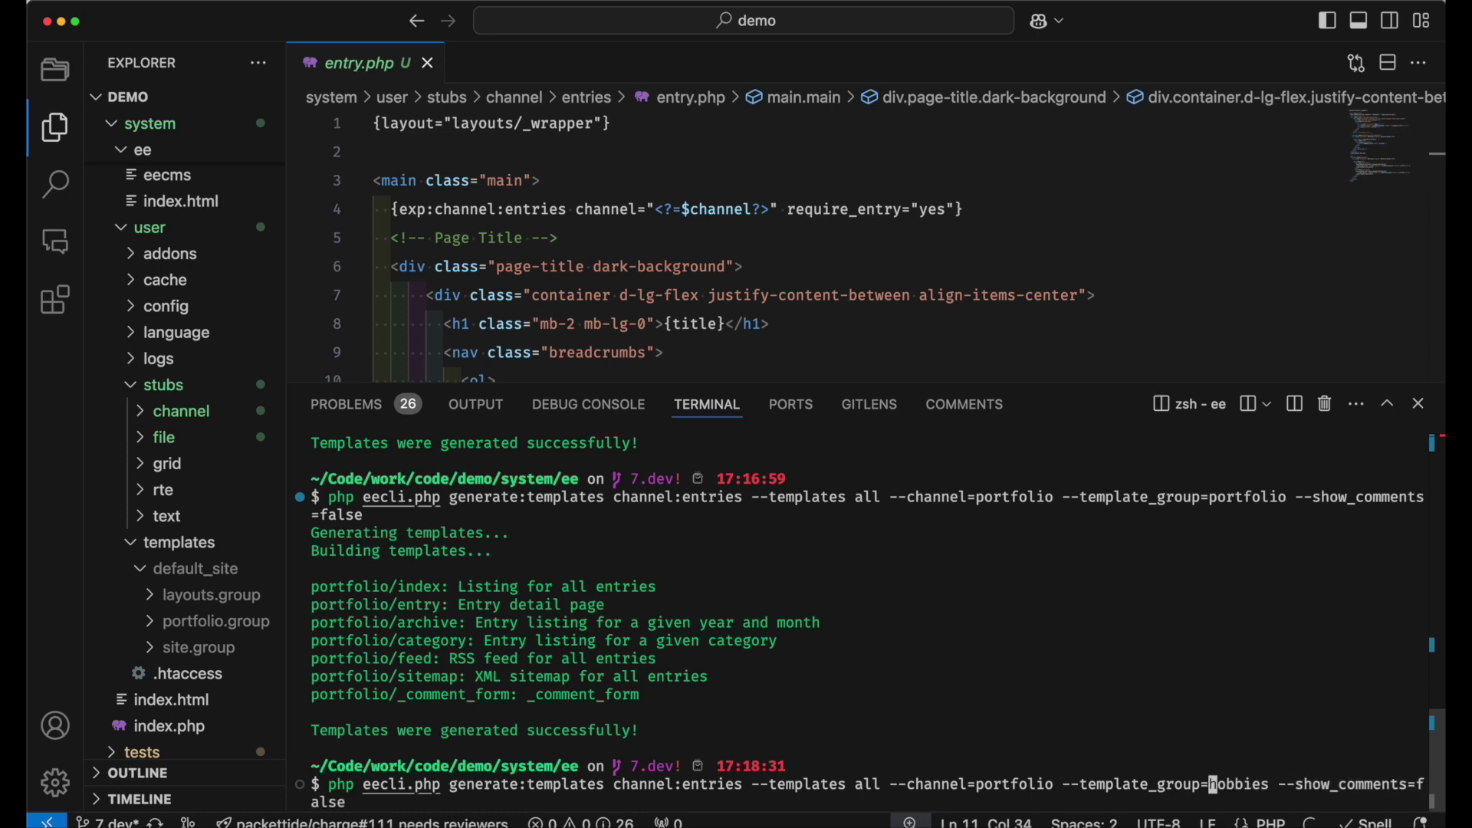
key(alt+BackSpace)
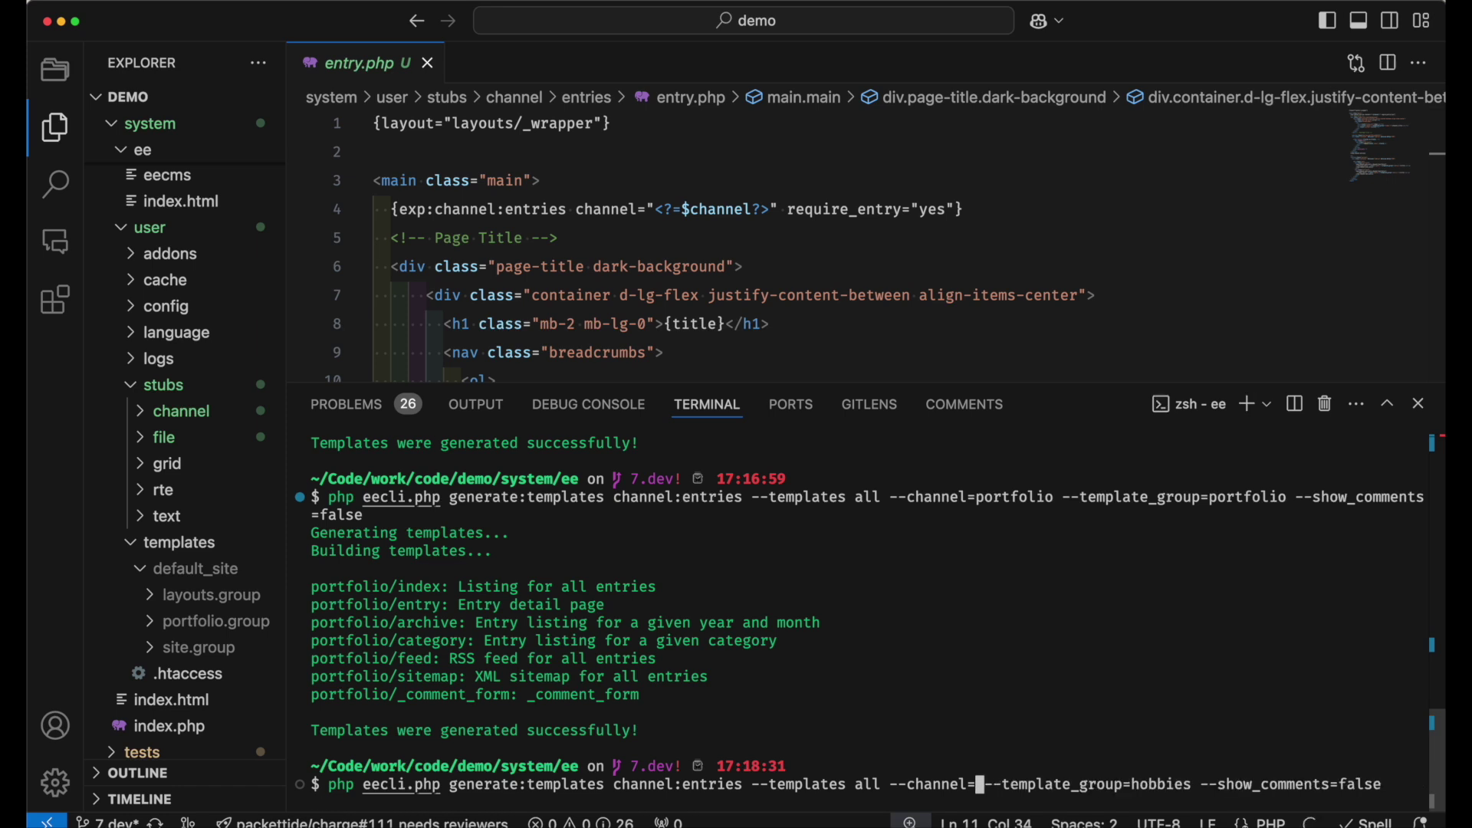
text(hobbies)
key(Return)
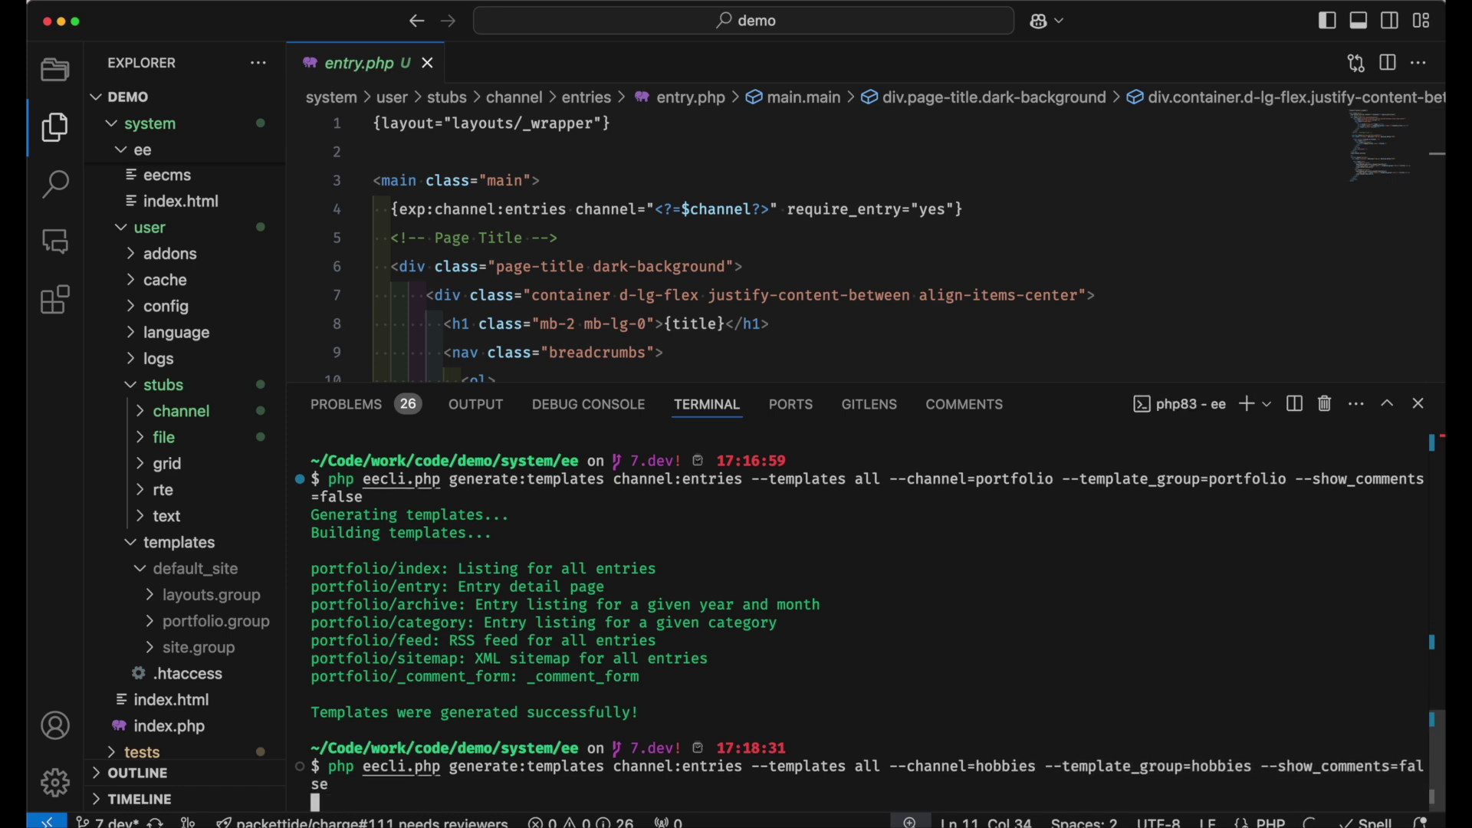
key(ctrl+Left)
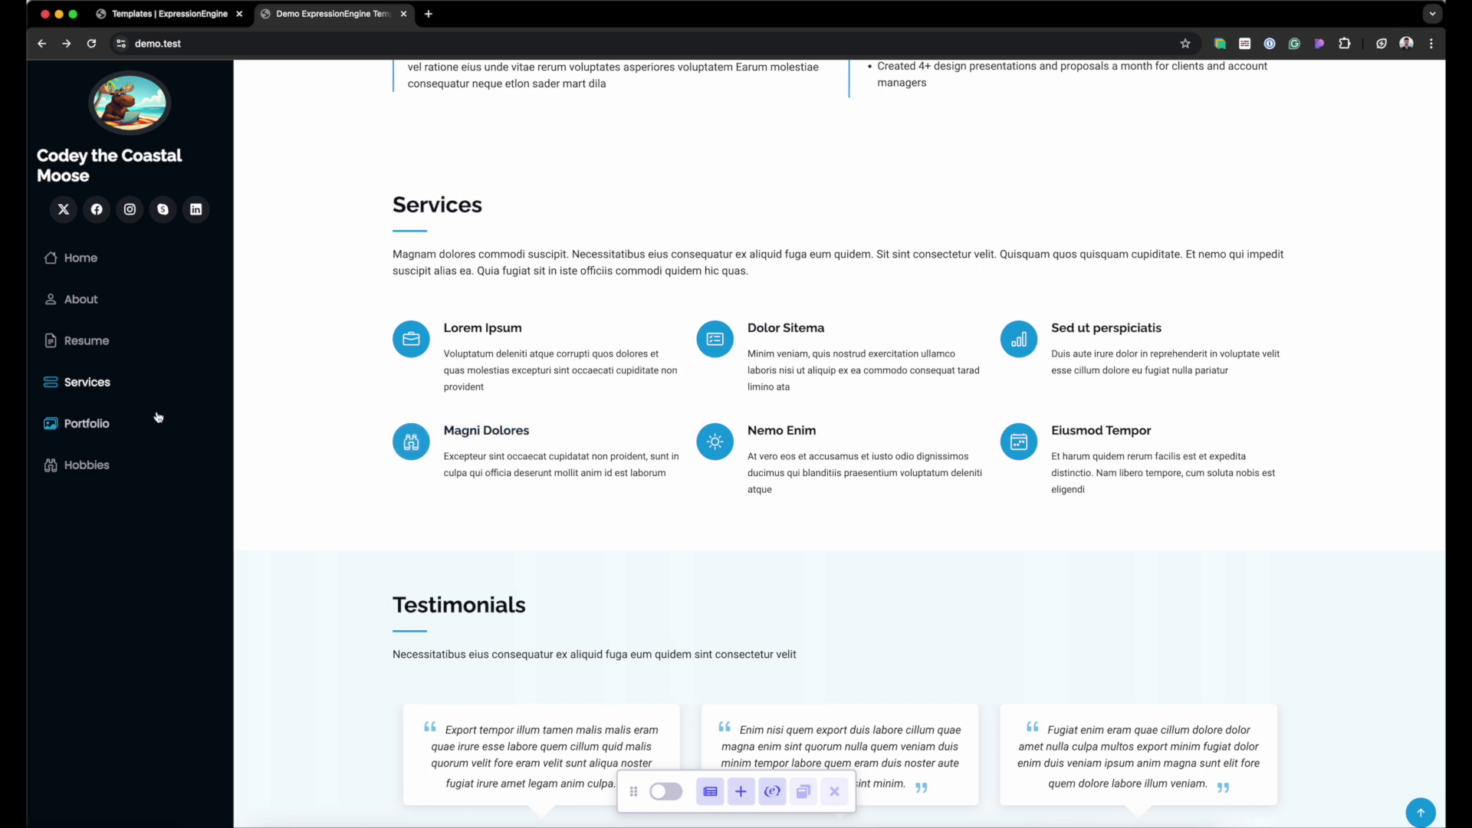
Browse the Portfolio page, try the APP and PRODUCT filters, and view the Yellow Lamp entry.
click(98, 432)
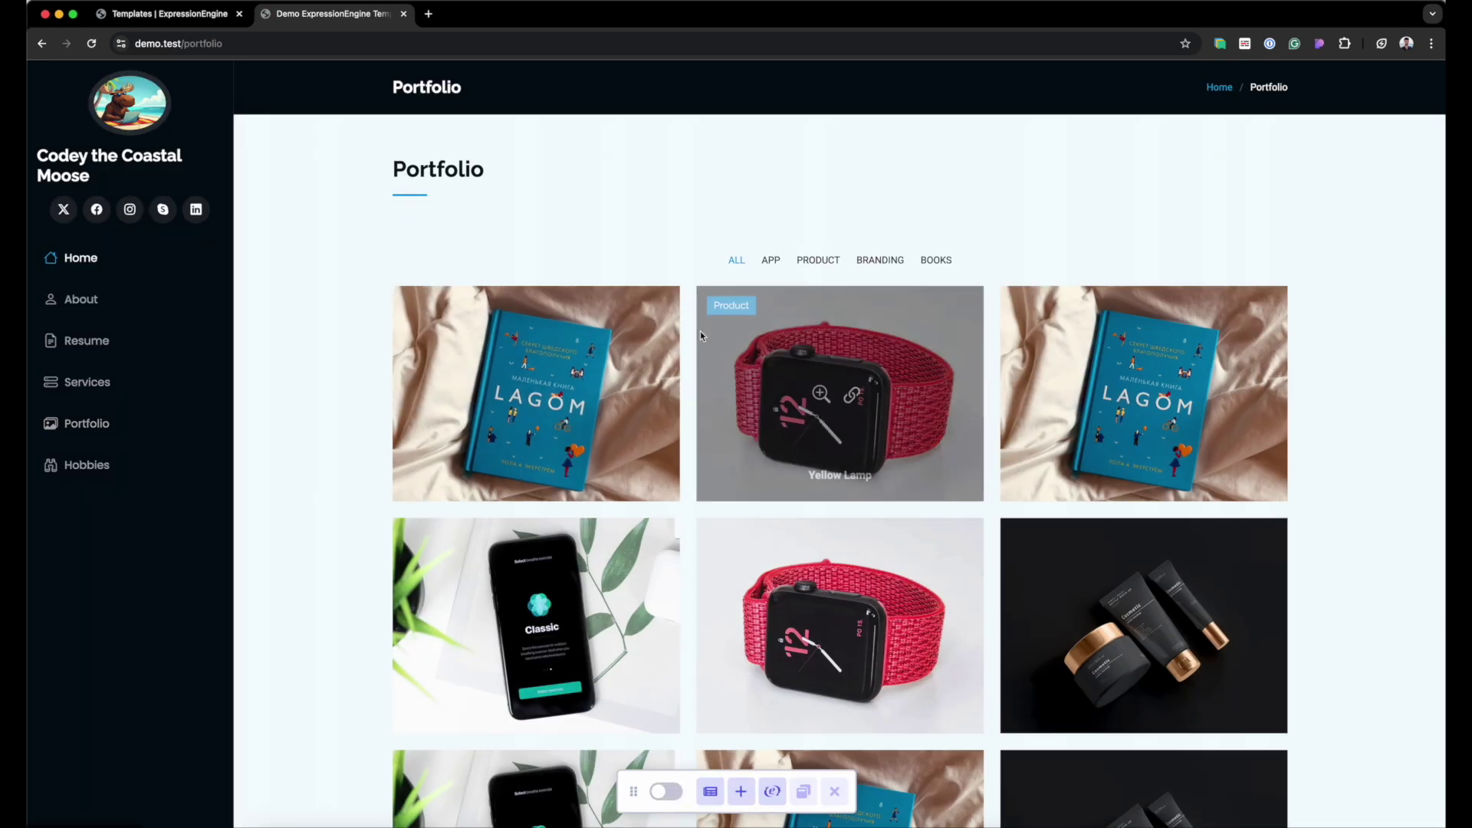
scroll(701, 332, down, 2)
scroll(700, 335, down, 5)
scroll(701, 335, up, 6)
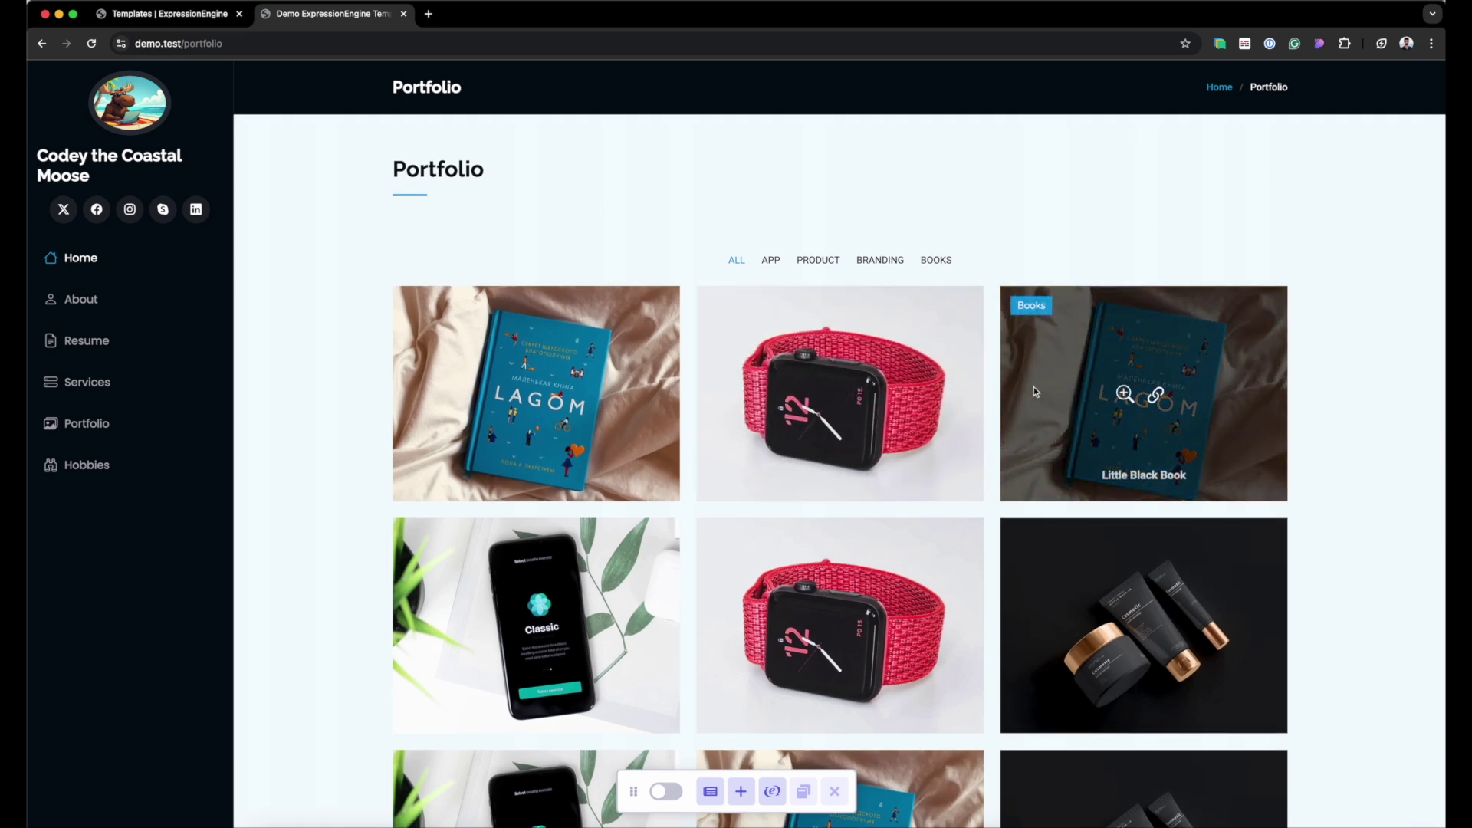
click(771, 260)
click(818, 260)
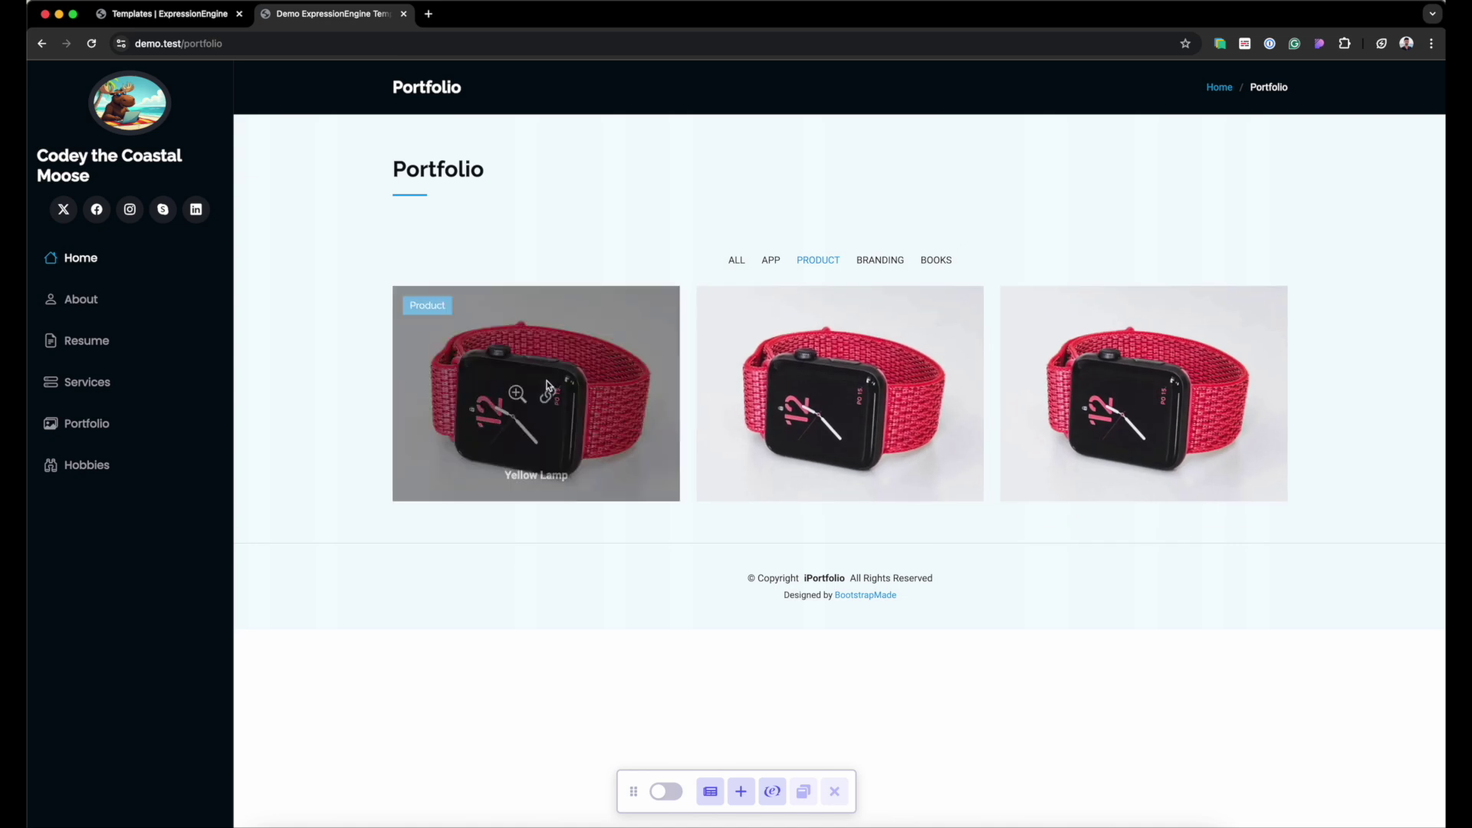
click(549, 395)
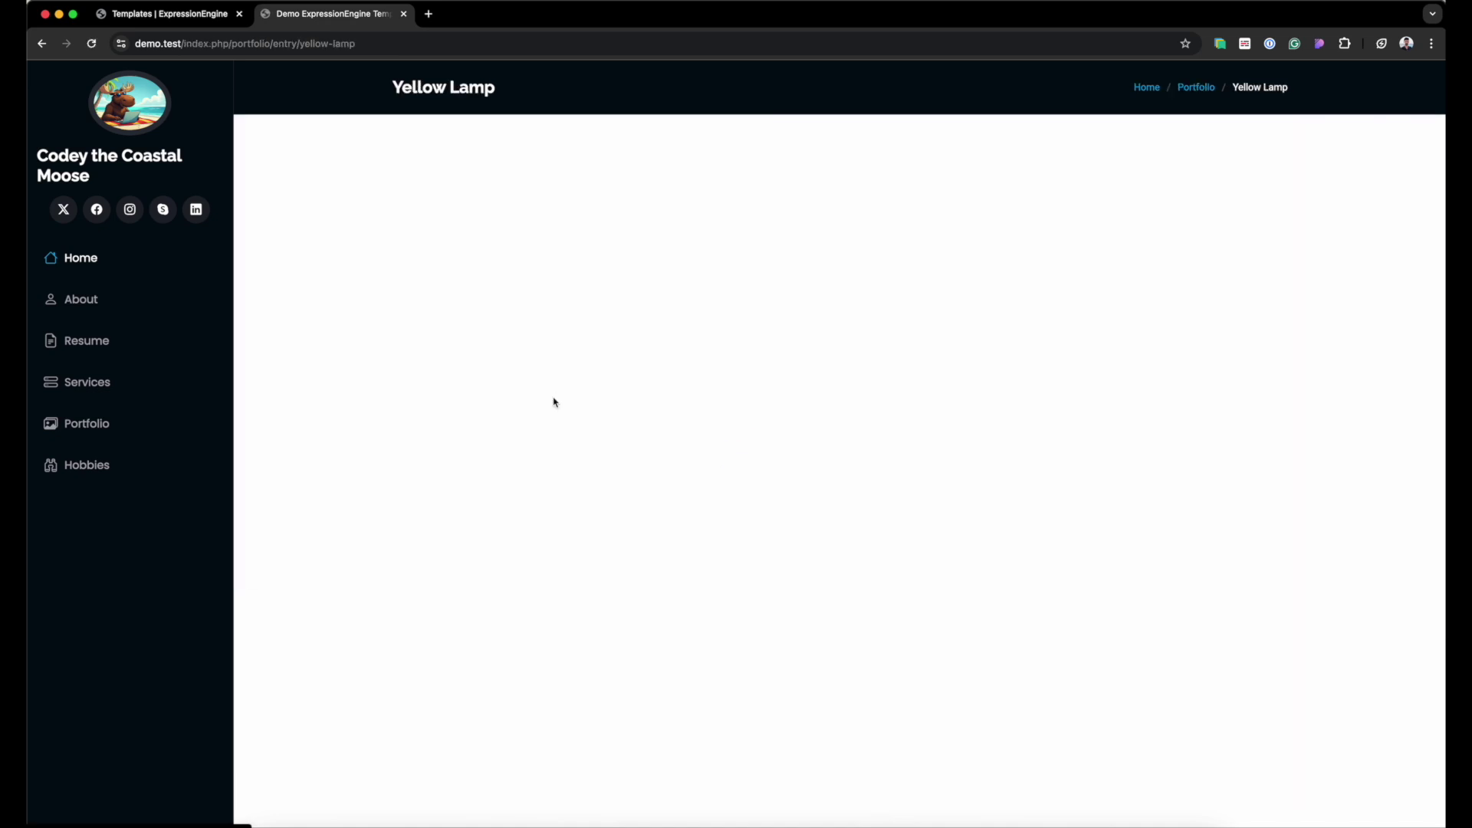
scroll(562, 394, down, 9)
scroll(562, 393, down, 2)
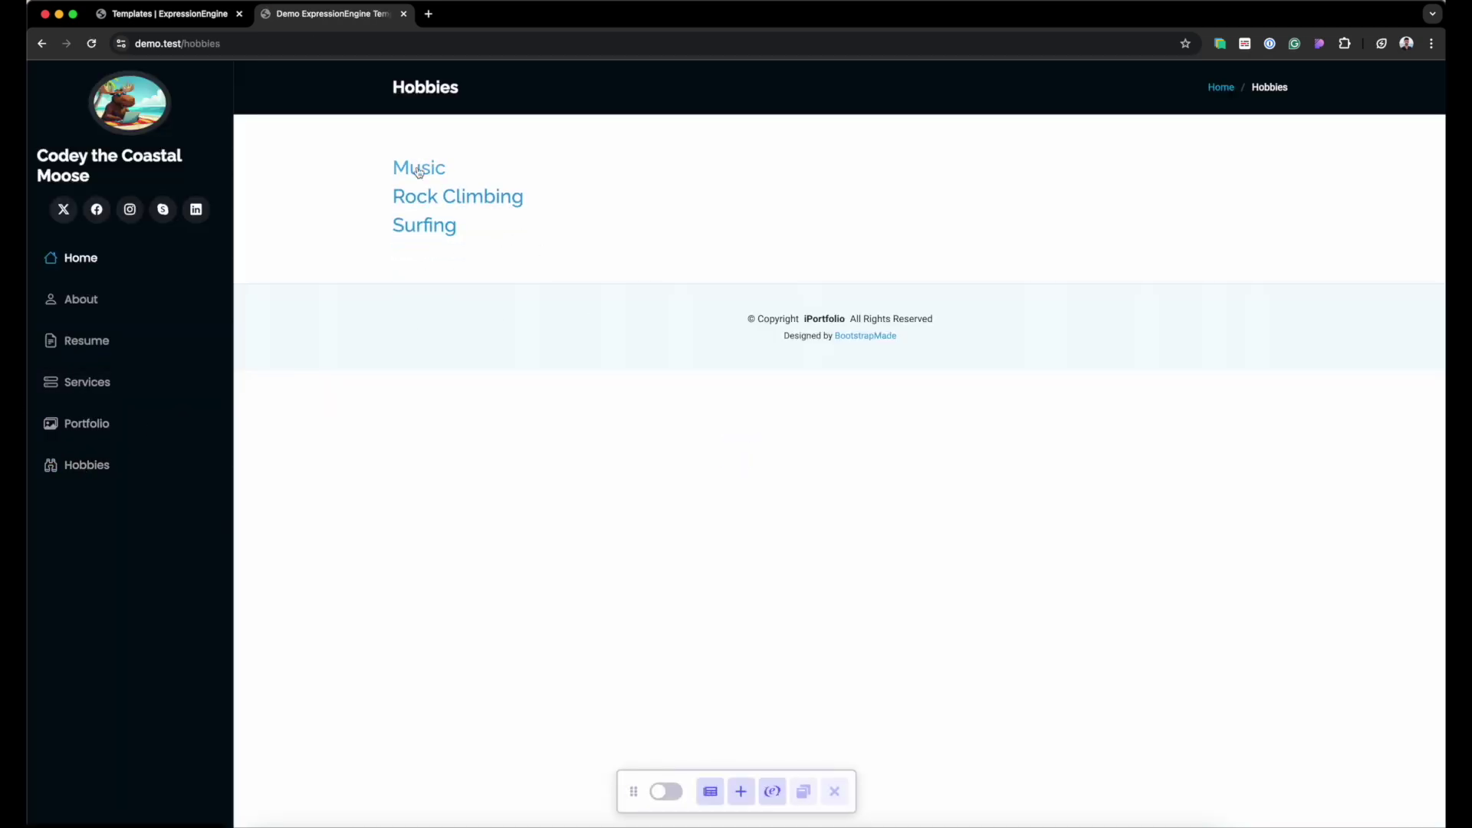
View the Music hobby entry, then return to the Hobbies list.
click(424, 170)
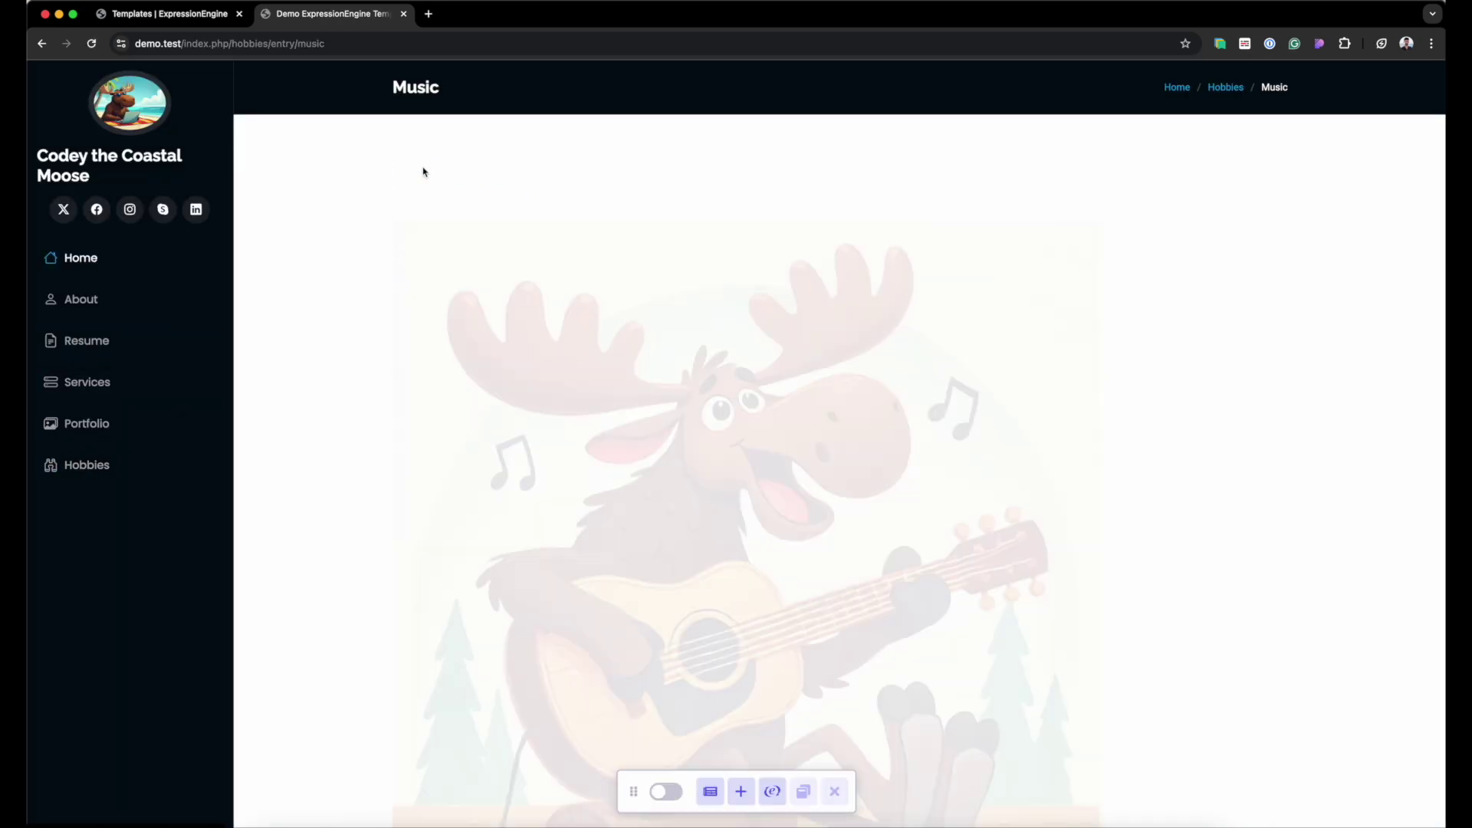
scroll(628, 391, down, 6)
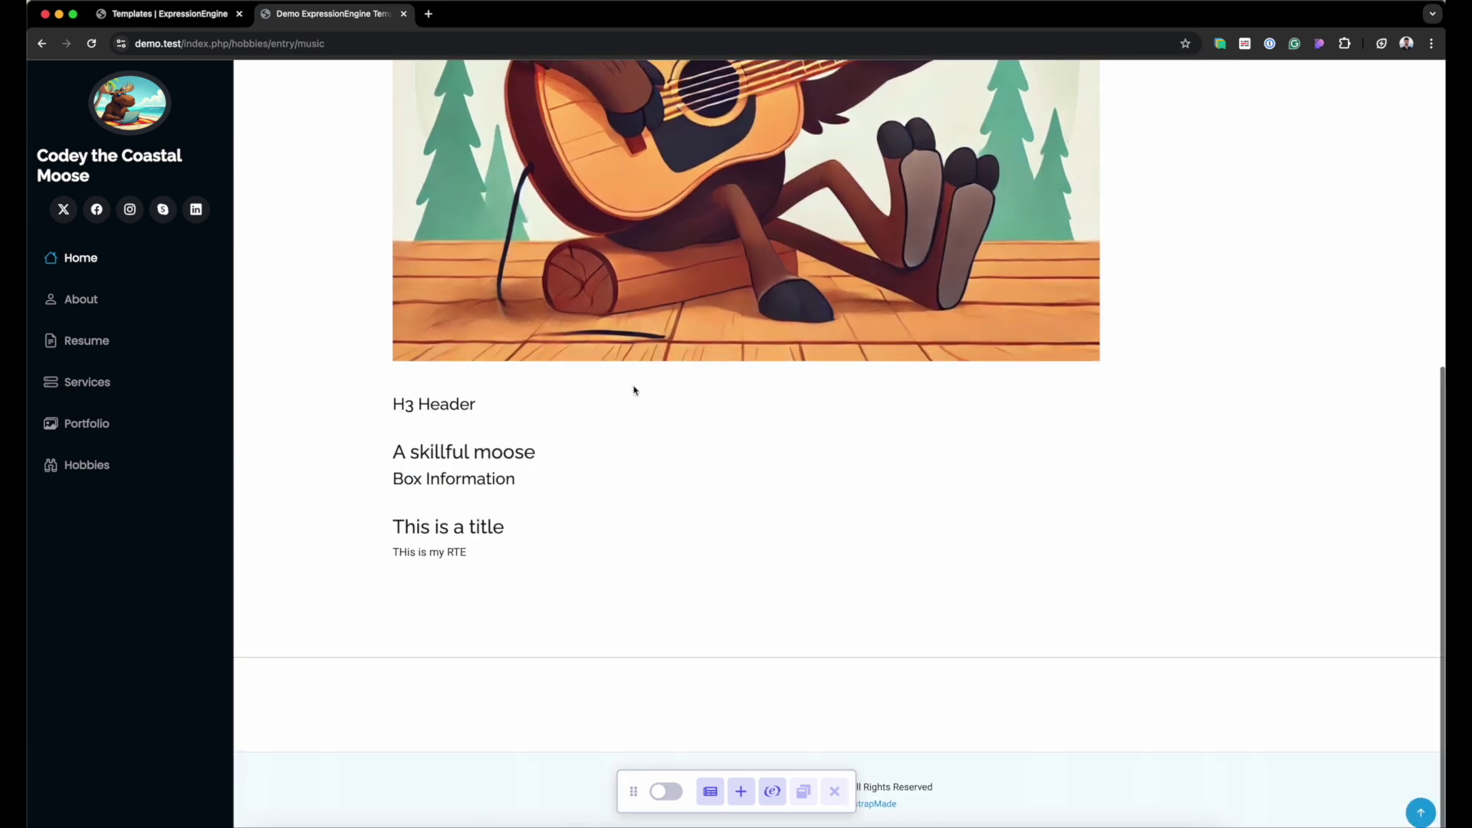
scroll(774, 430, up, 7)
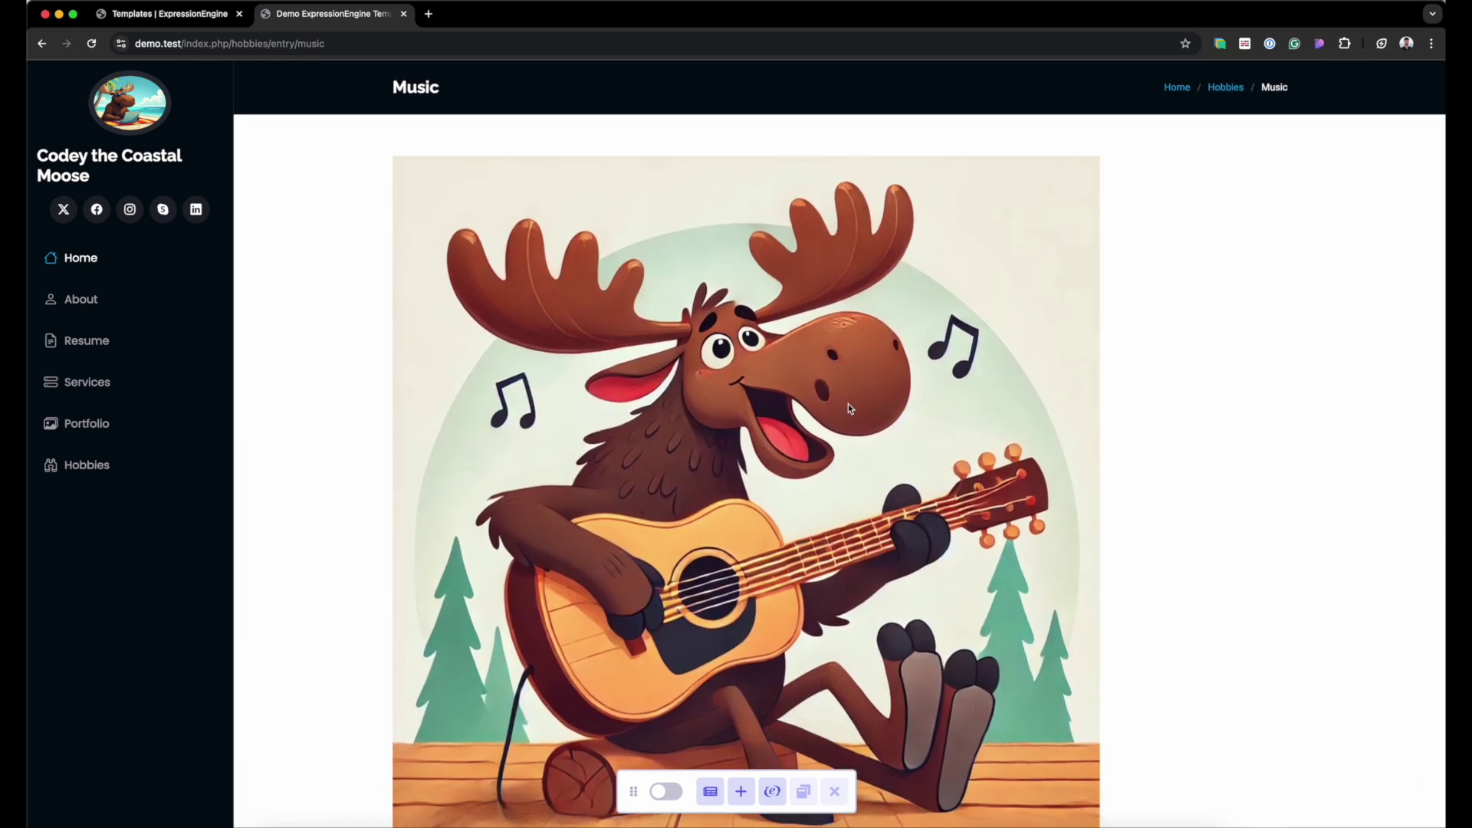
click(69, 465)
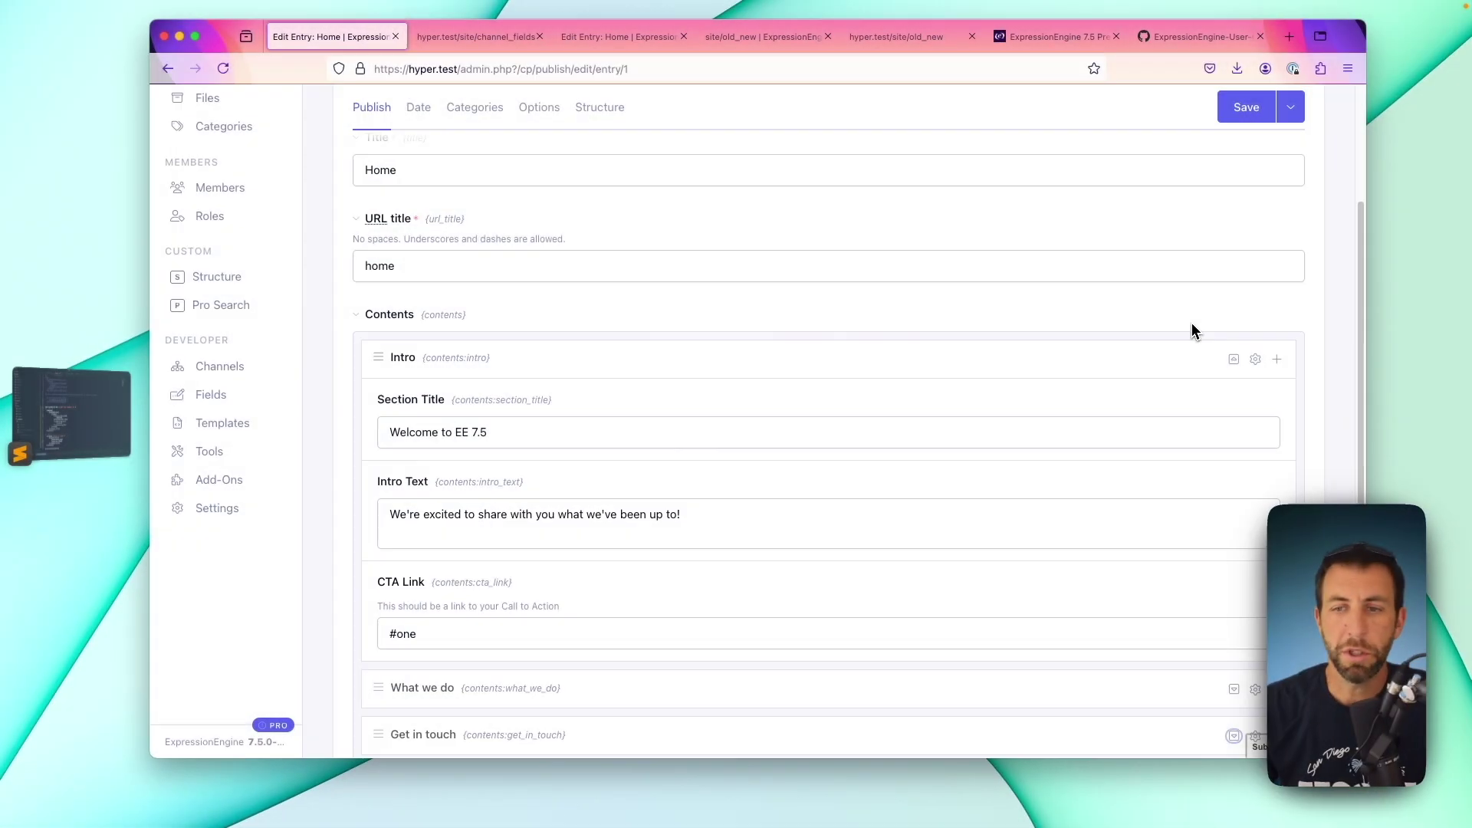
Scroll through the Home entry's Contents fluid field groups, then bring up old_new.html in Sublime Text.
scroll(1188, 323, down, 2)
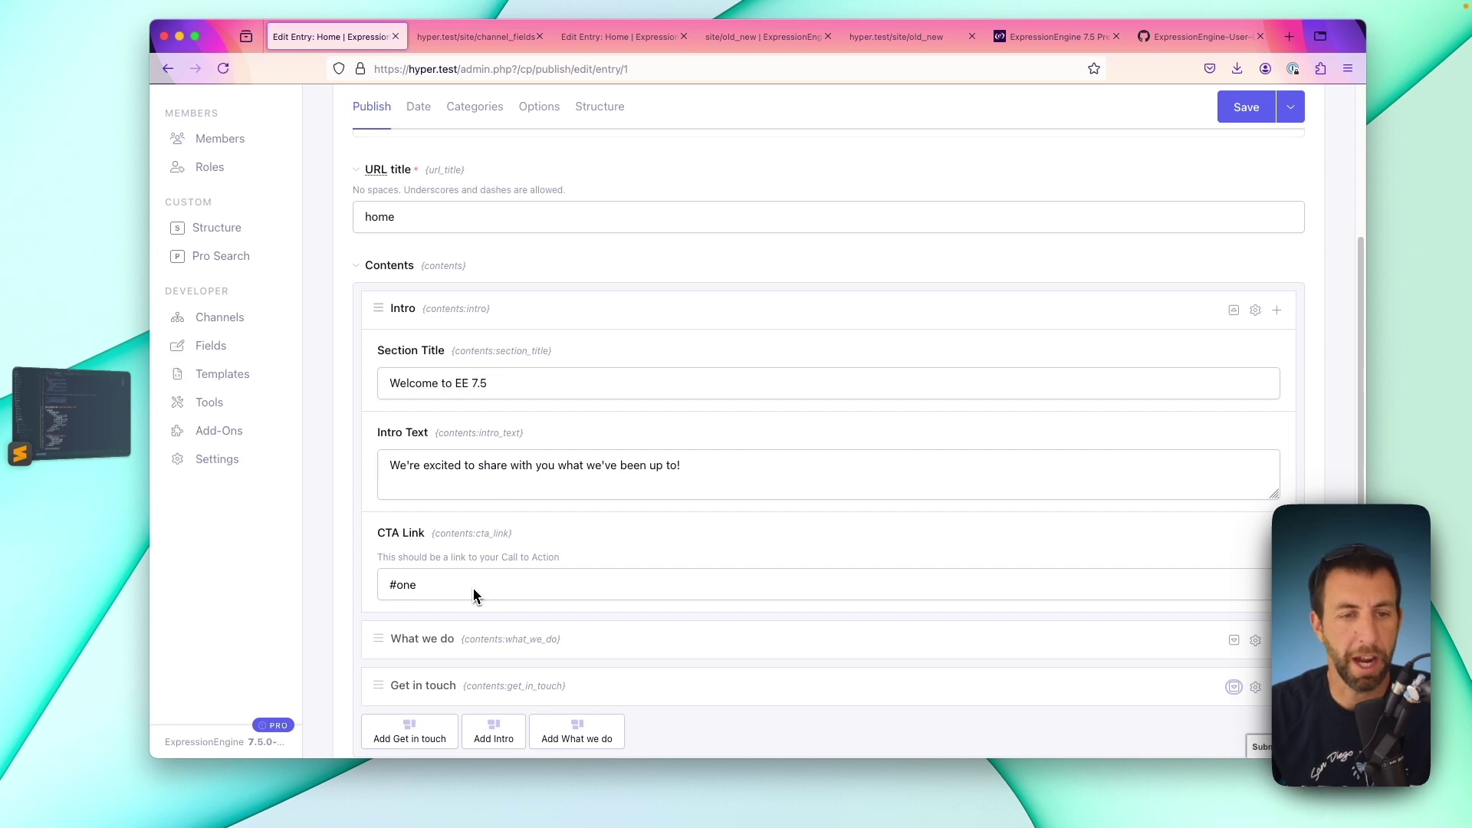
key(super+Tab)
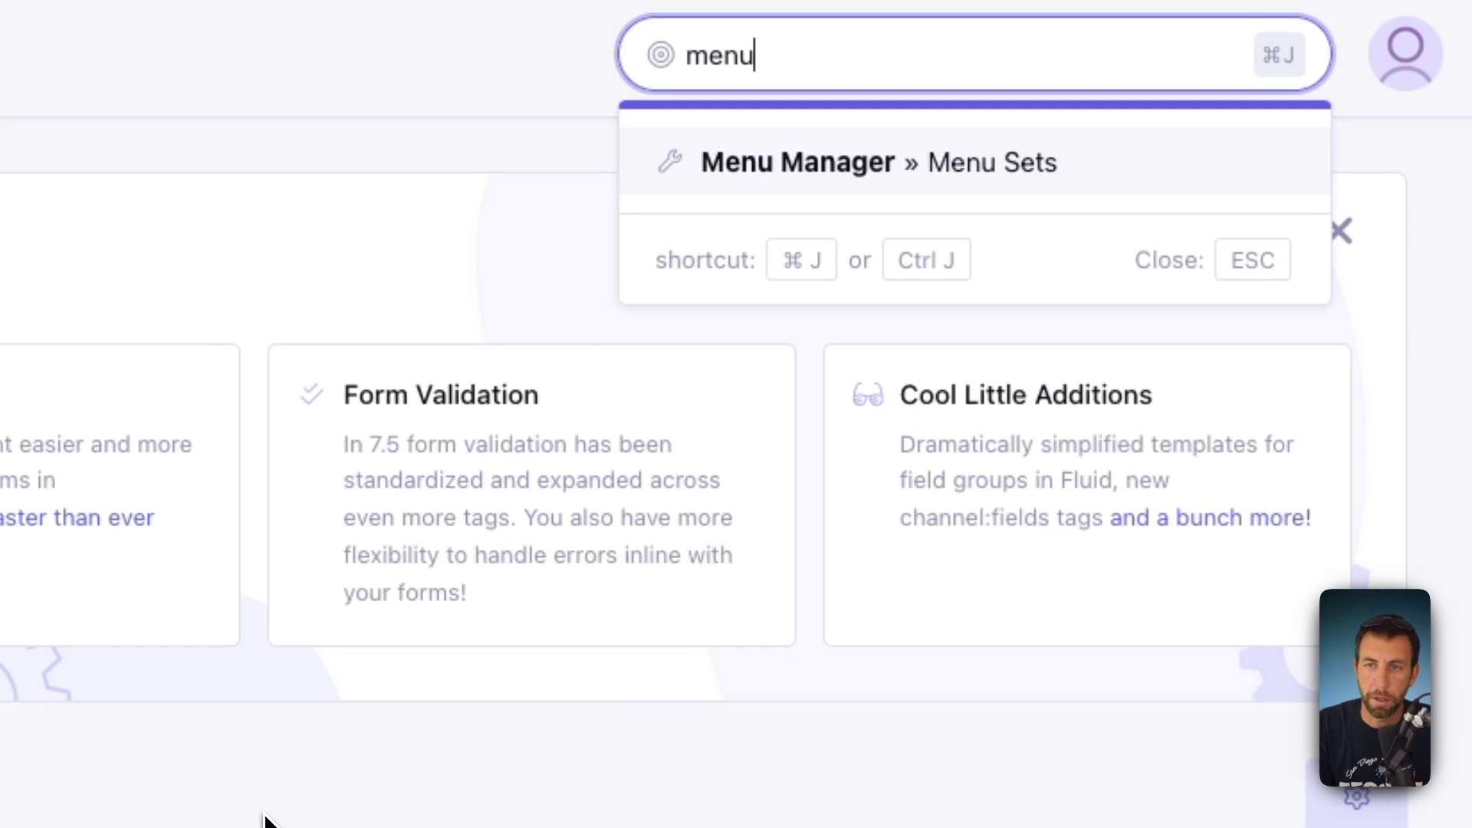
Clone the Super Admin Menu into a new set named Content Editors, assigned to the Content Editors role.
key(Return)
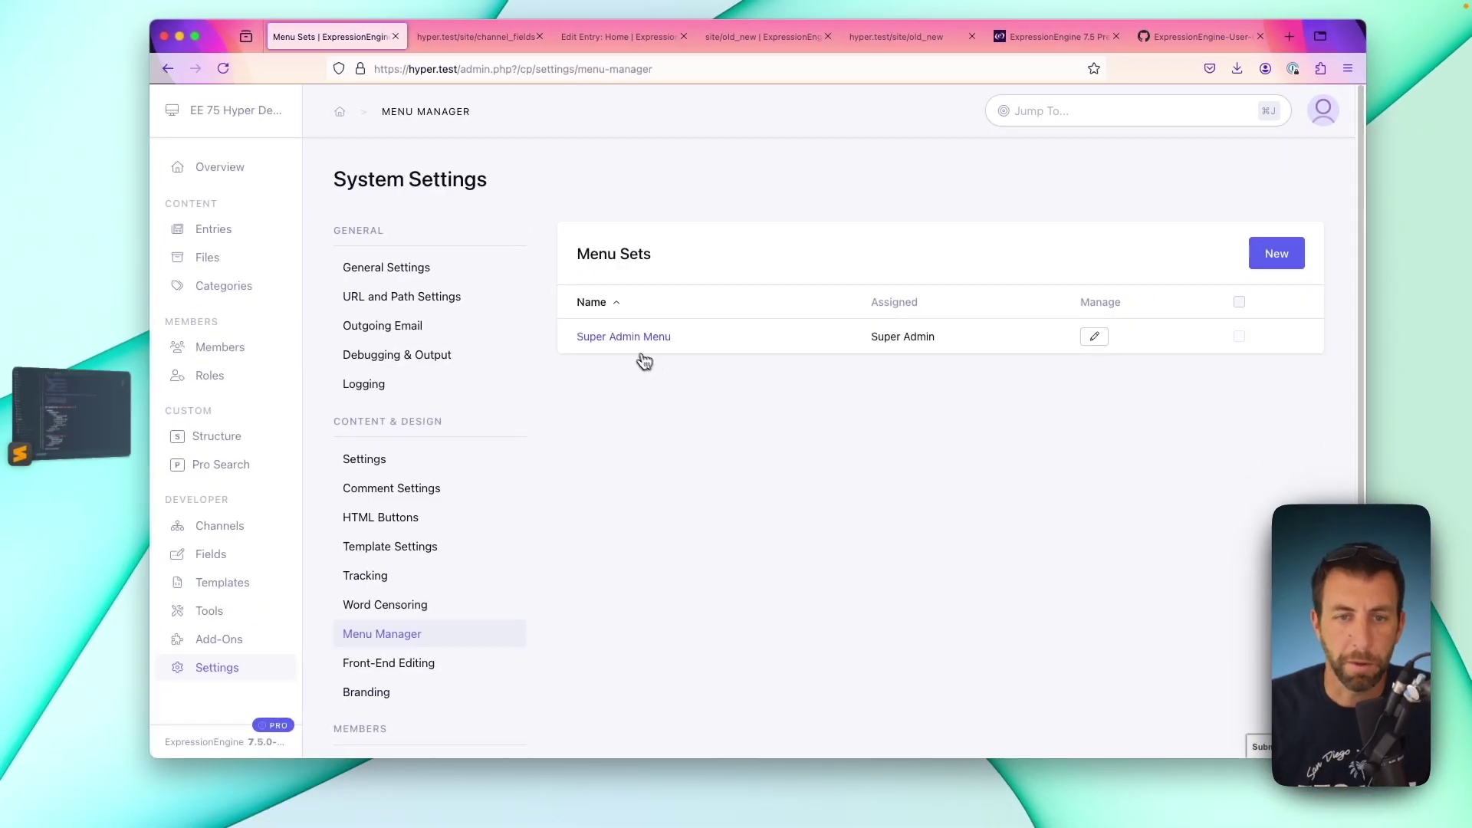
click(628, 338)
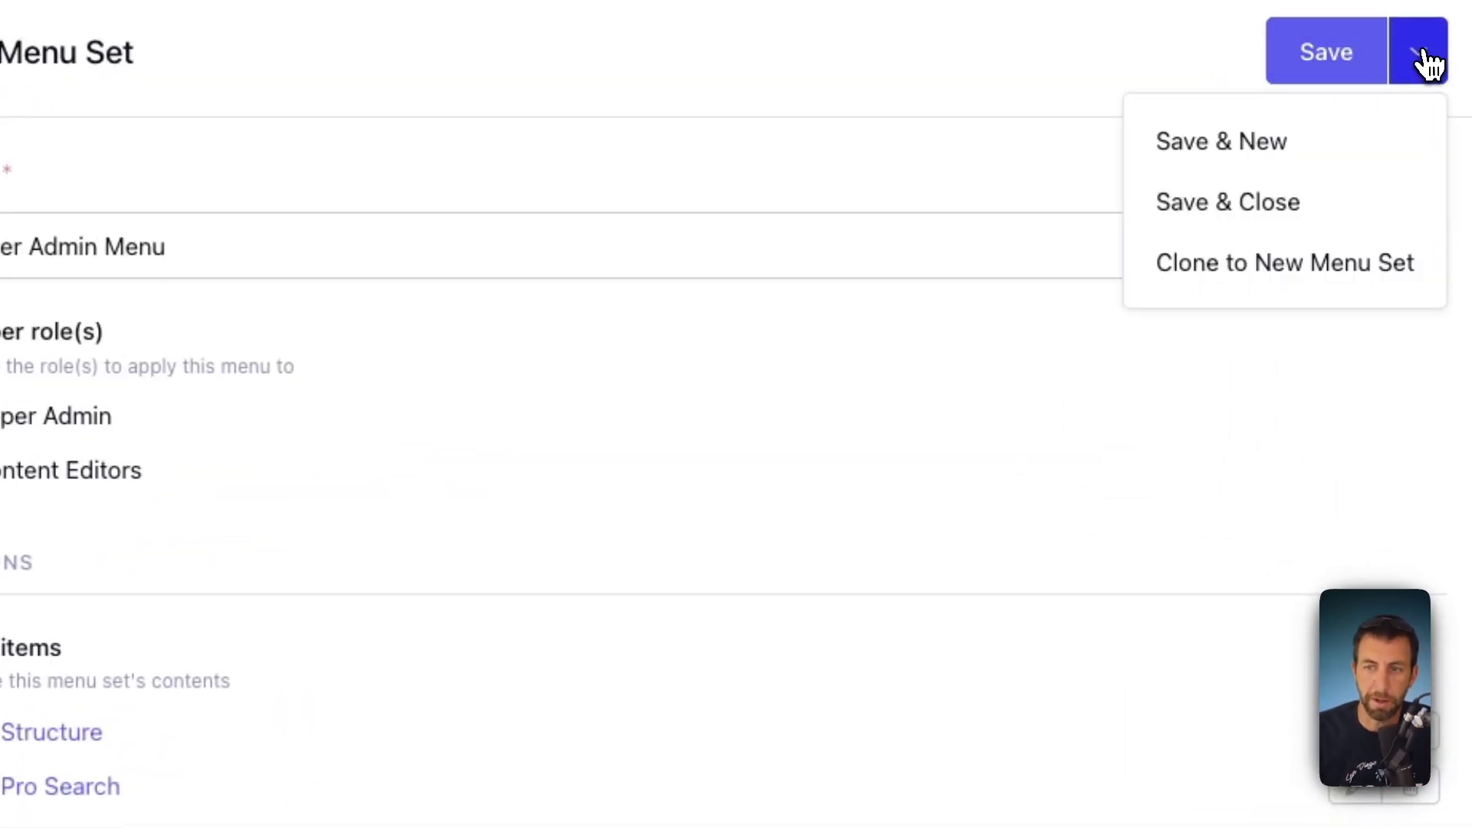
click(1306, 286)
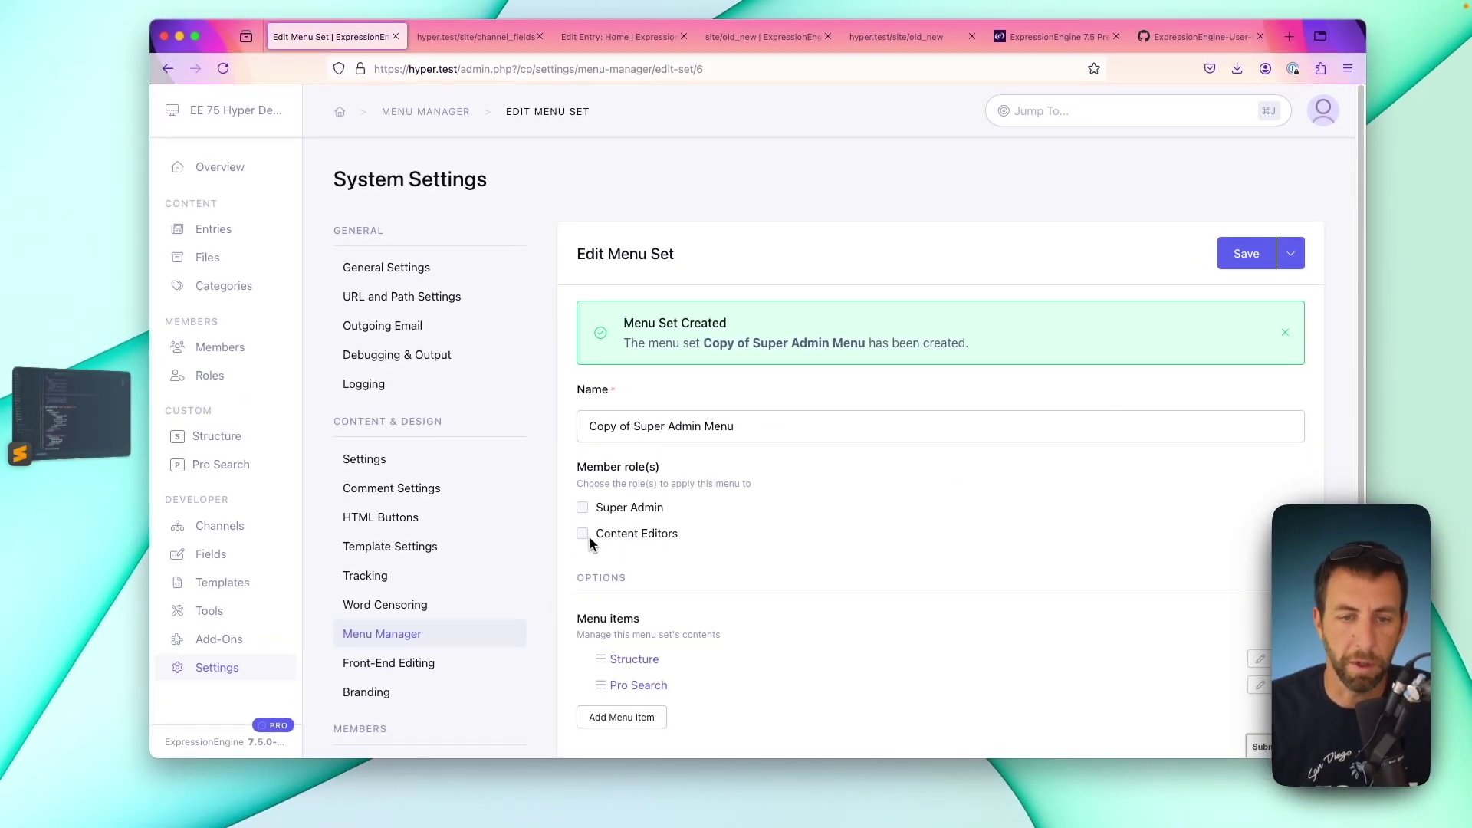
drag(680, 535, 618, 539)
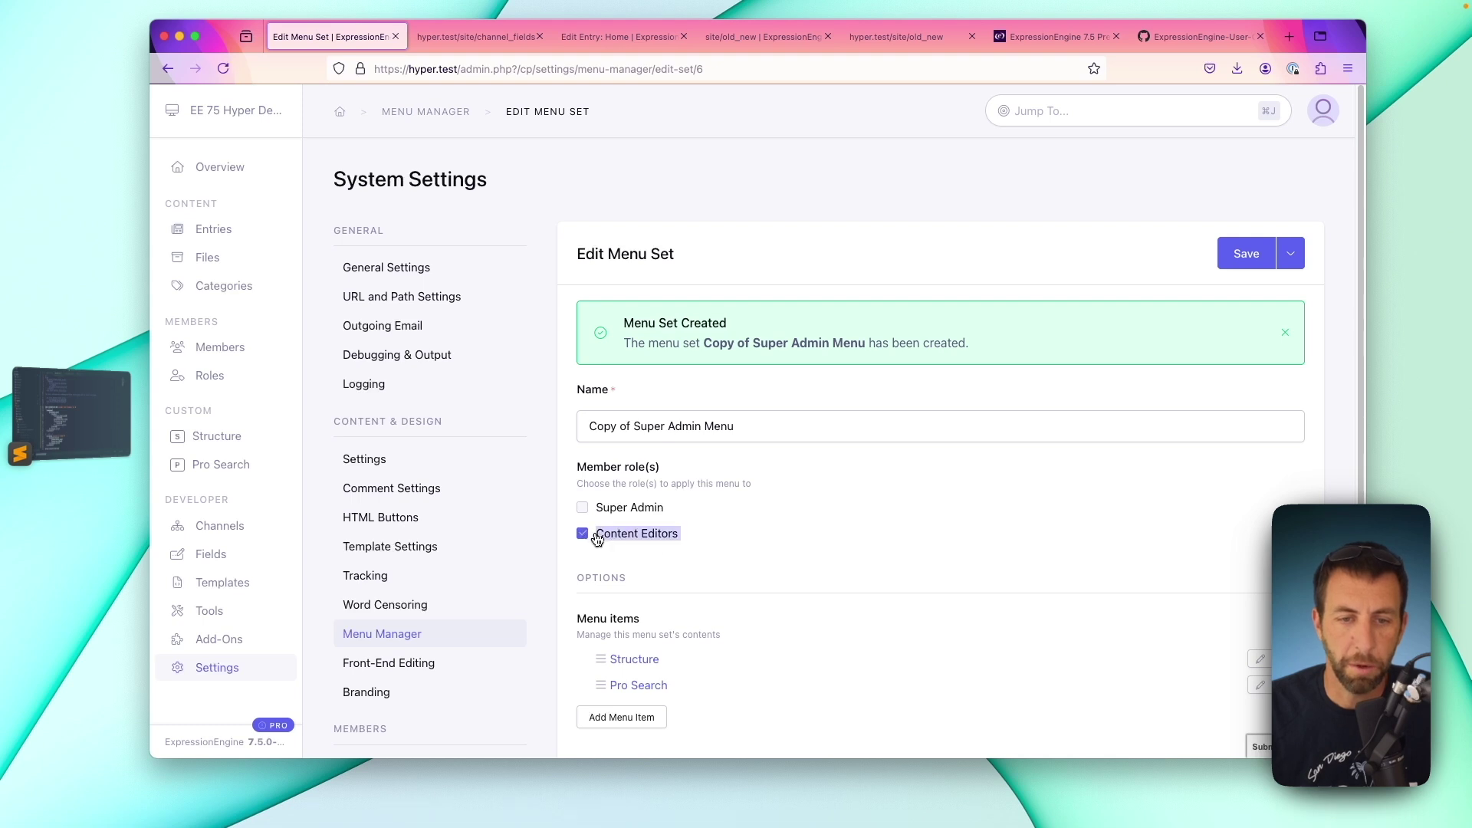
click(759, 428)
key(super+a)
text(Content Editors)
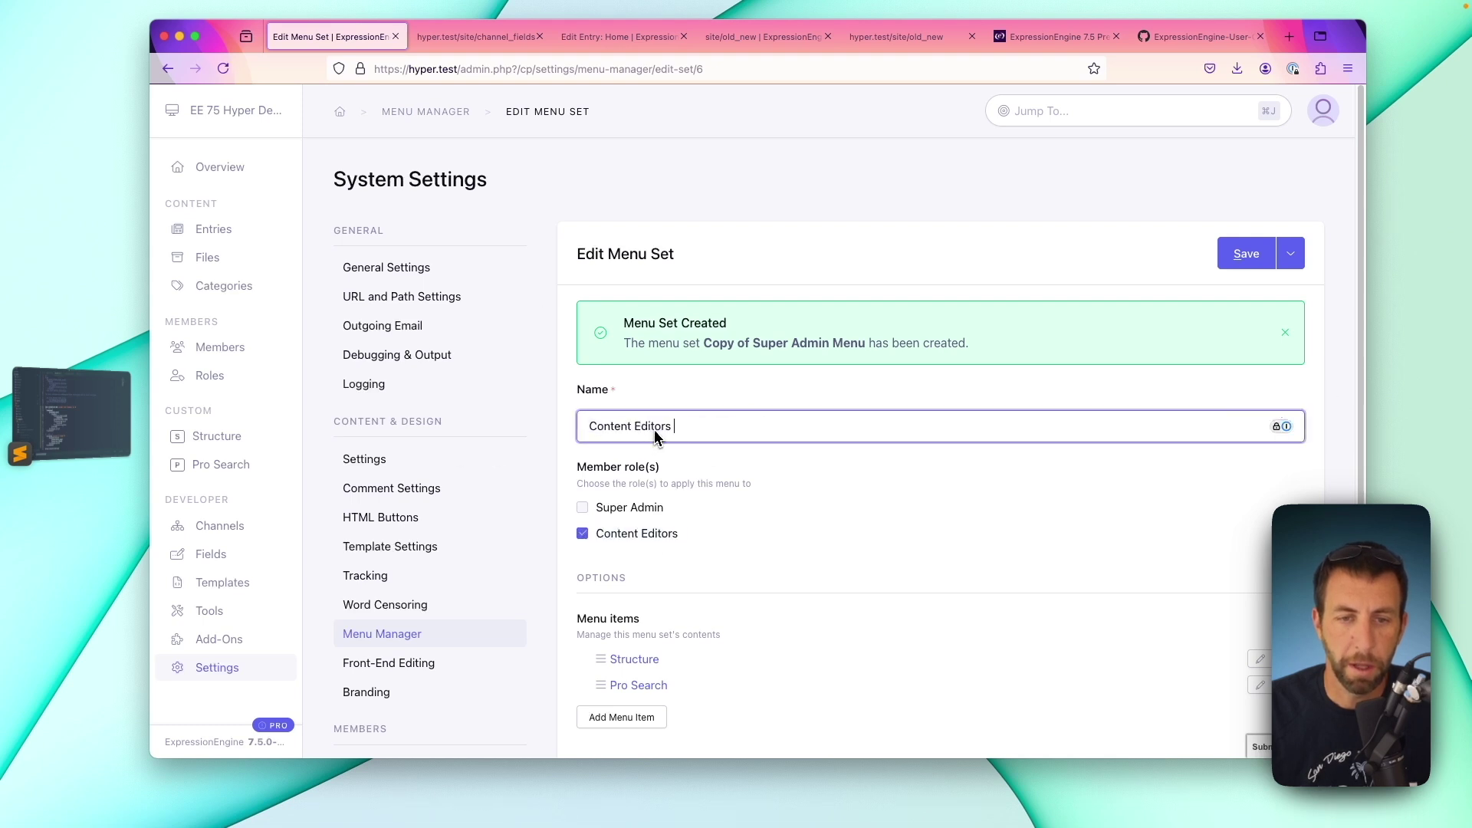
click(959, 390)
Remove Pro Search from the Content Editors menu set and save it.
scroll(1058, 476, down, 2)
scroll(1089, 483, down, 3)
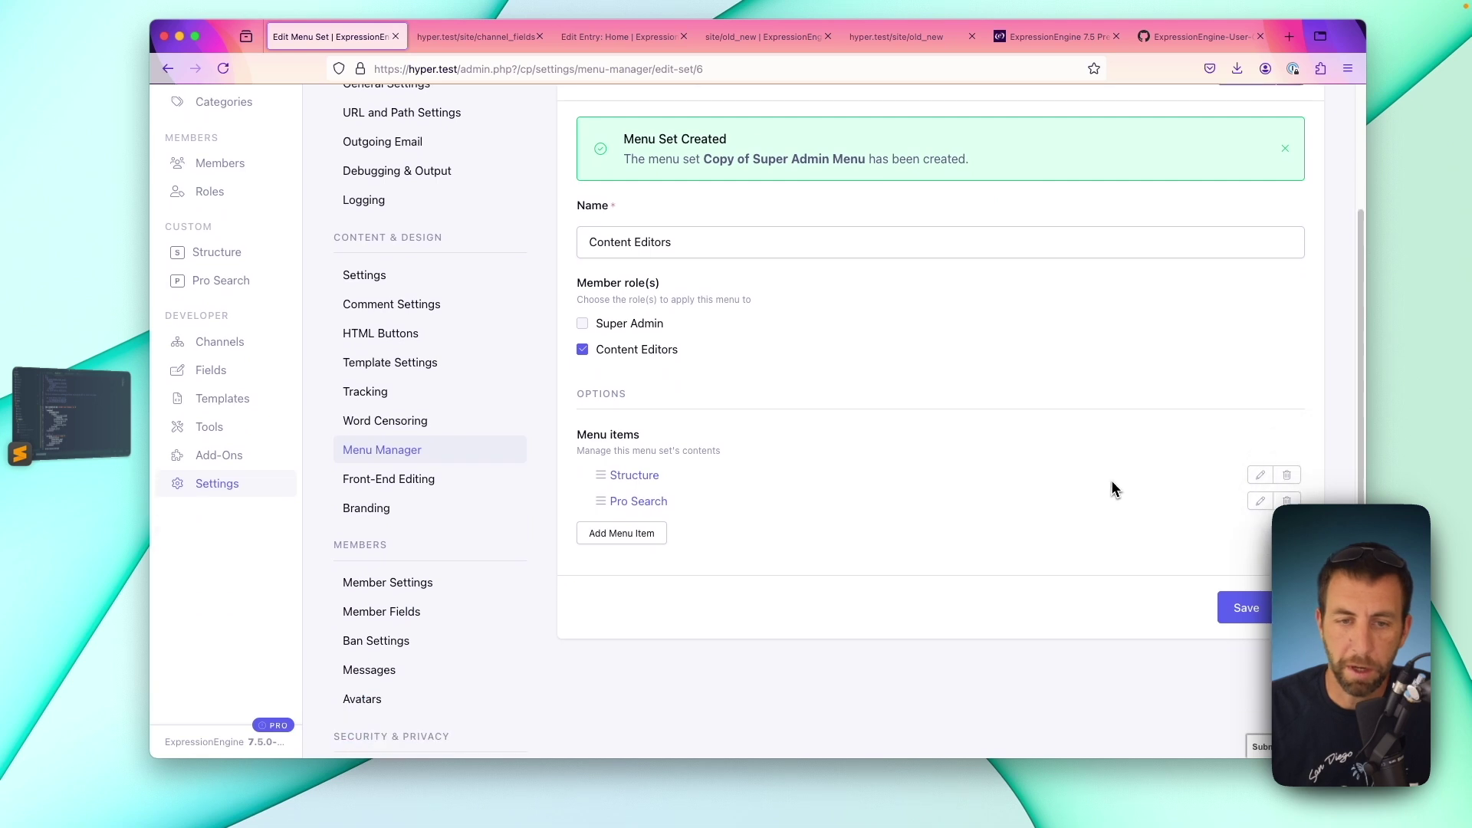
click(1286, 502)
click(855, 306)
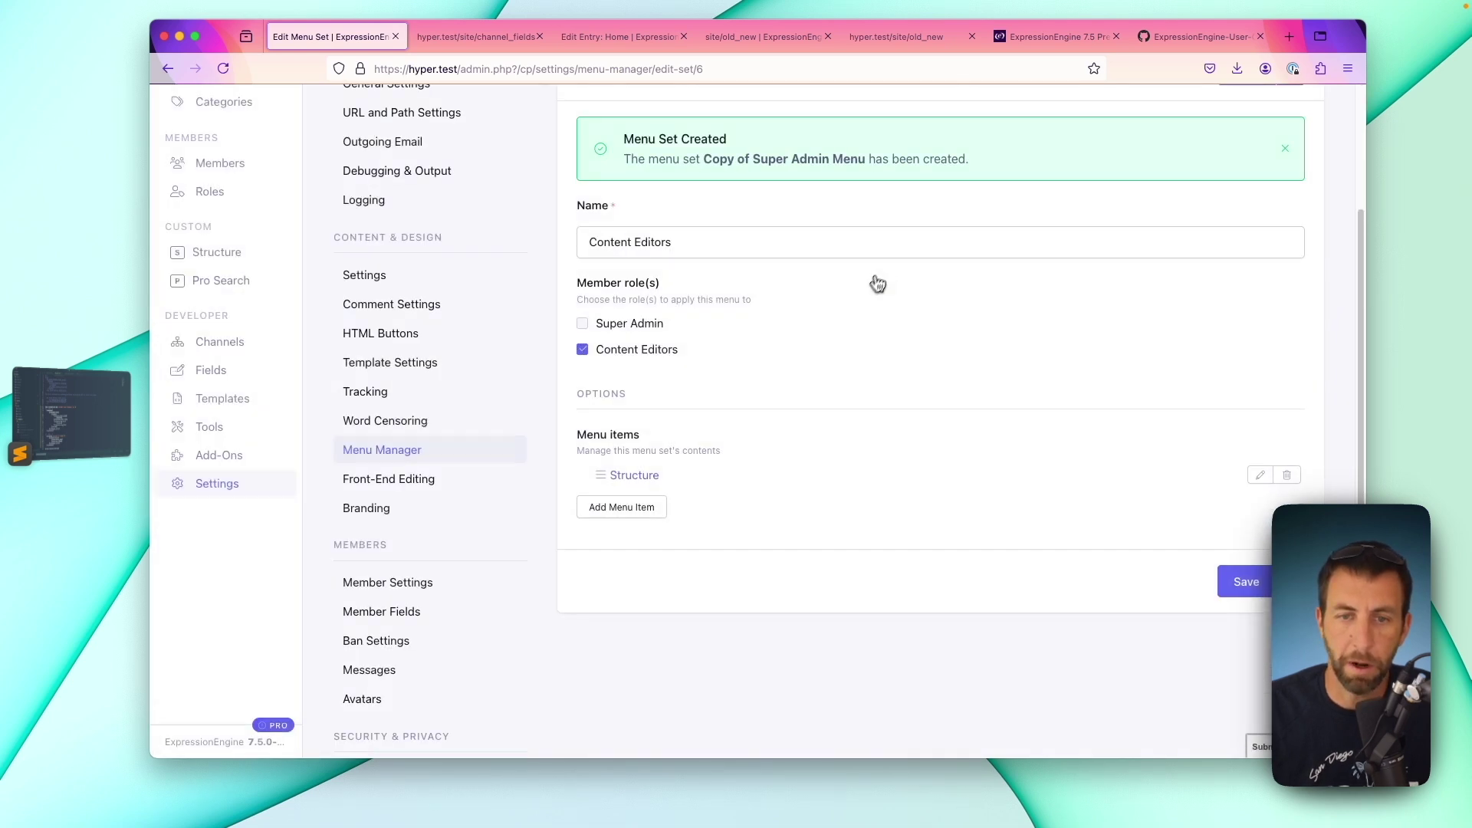
click(1246, 255)
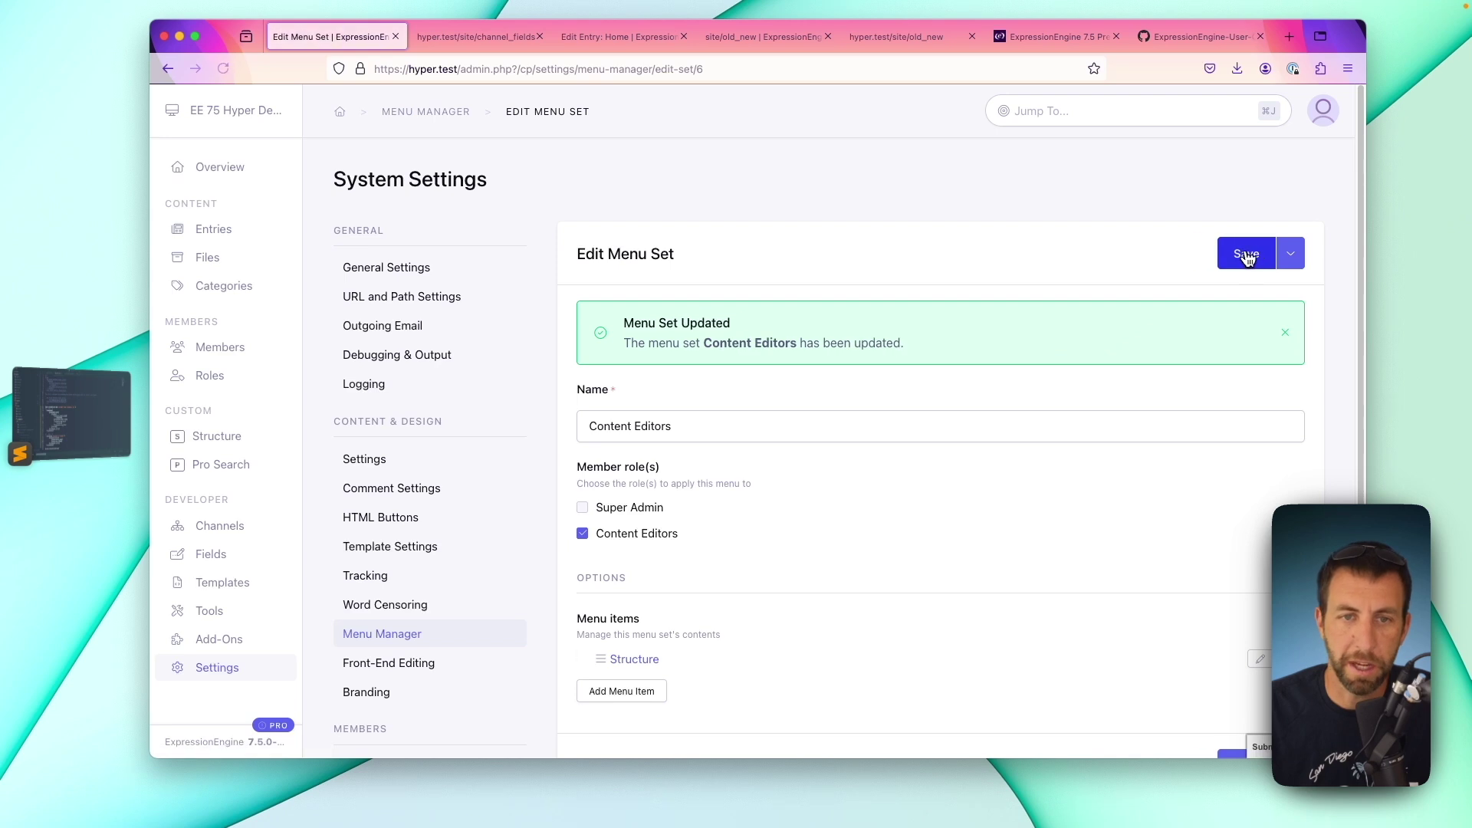
click(426, 112)
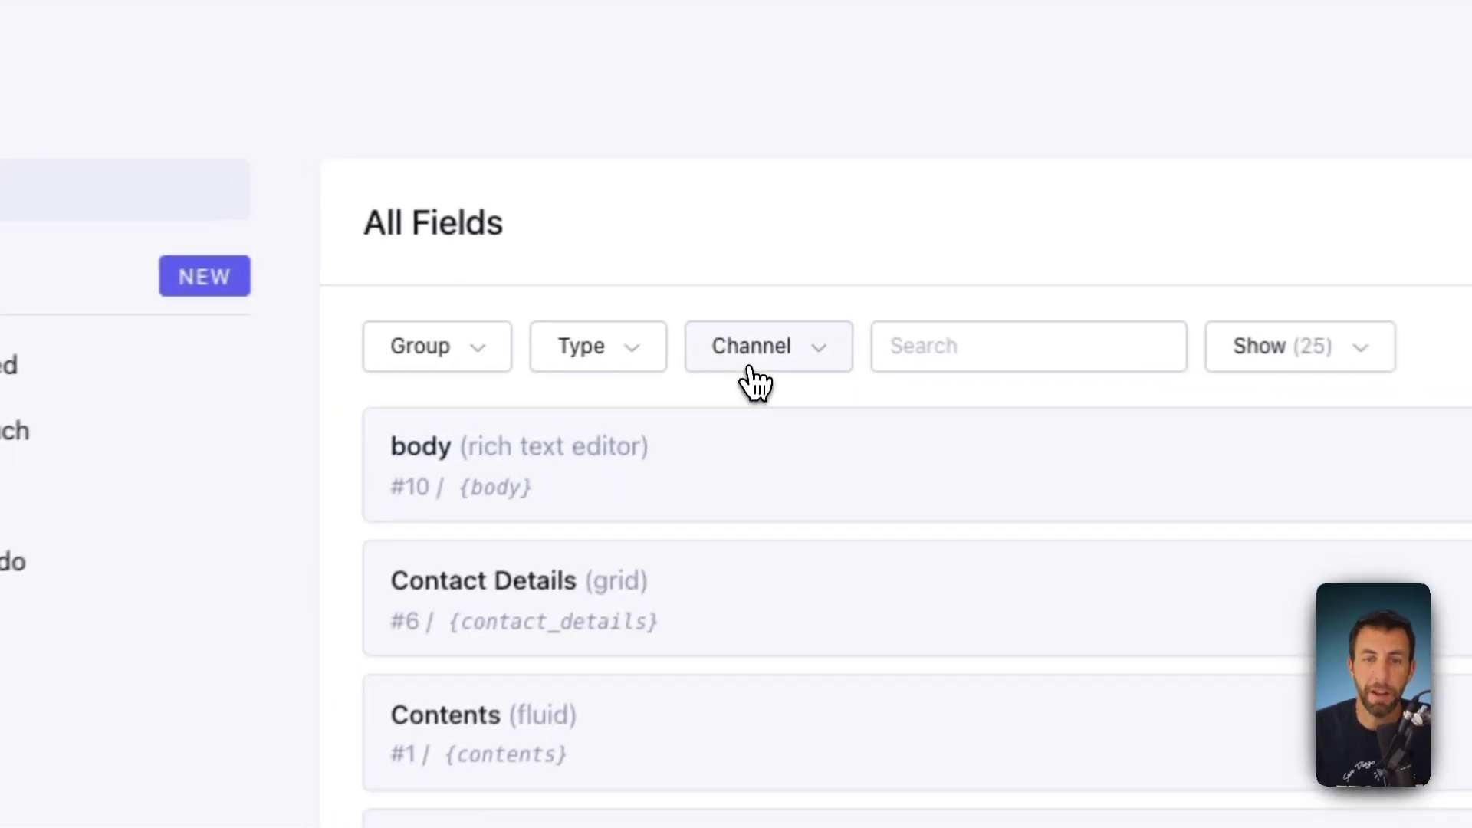
Filter the All Fields list to the Demo channel, leaving Page Content and Photo Grid.
click(750, 305)
click(764, 485)
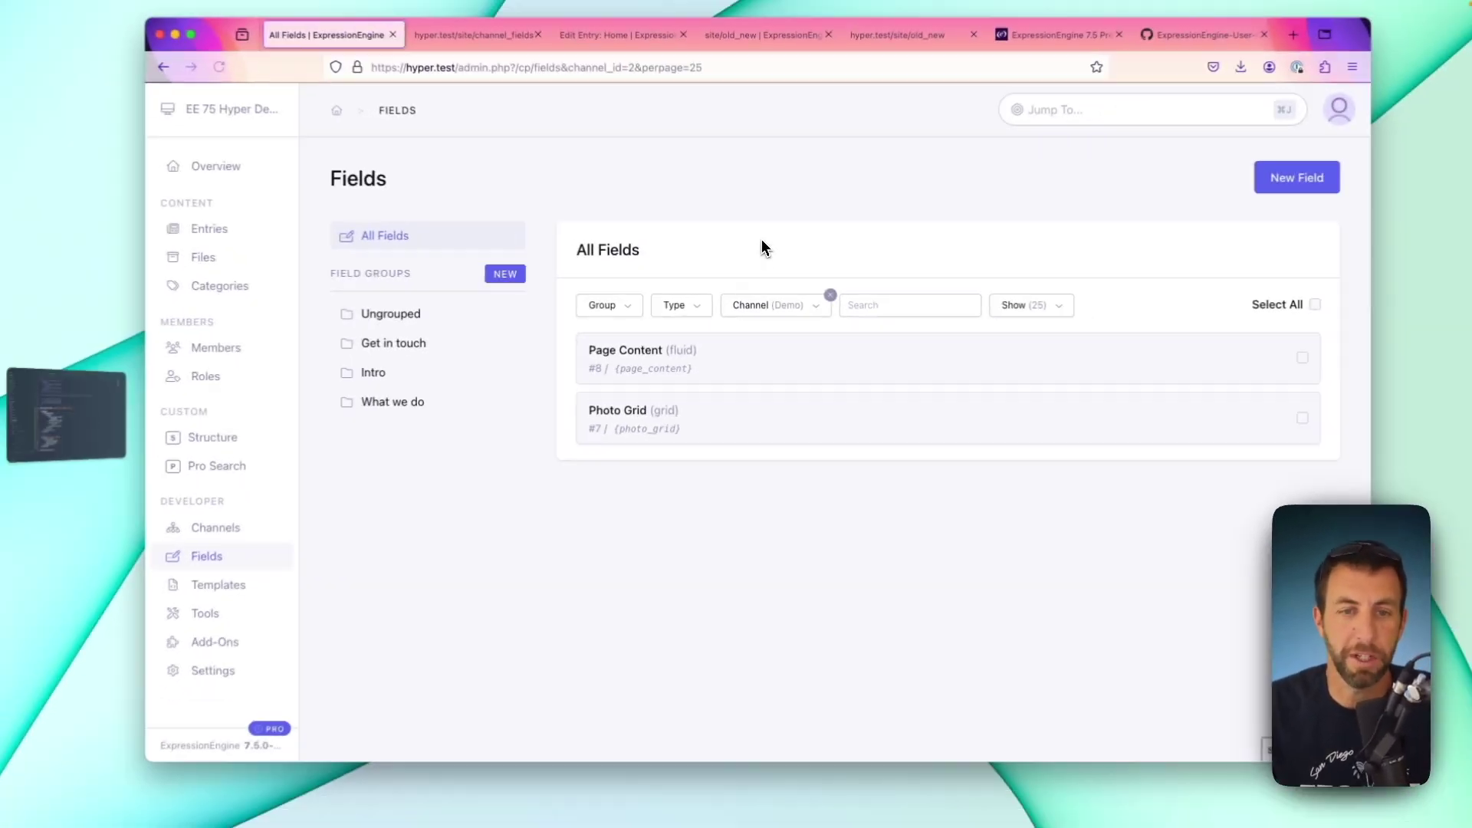